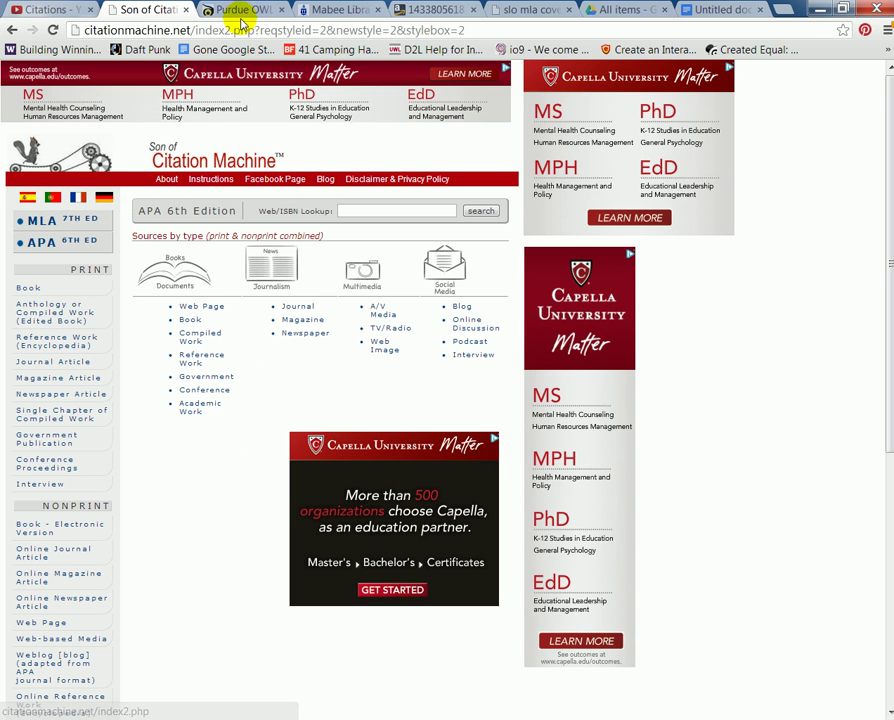
# - Go from the Purdue OWL home page to the APA Style section, then view the Publication Manual cover
pyautogui.click(235, 11)
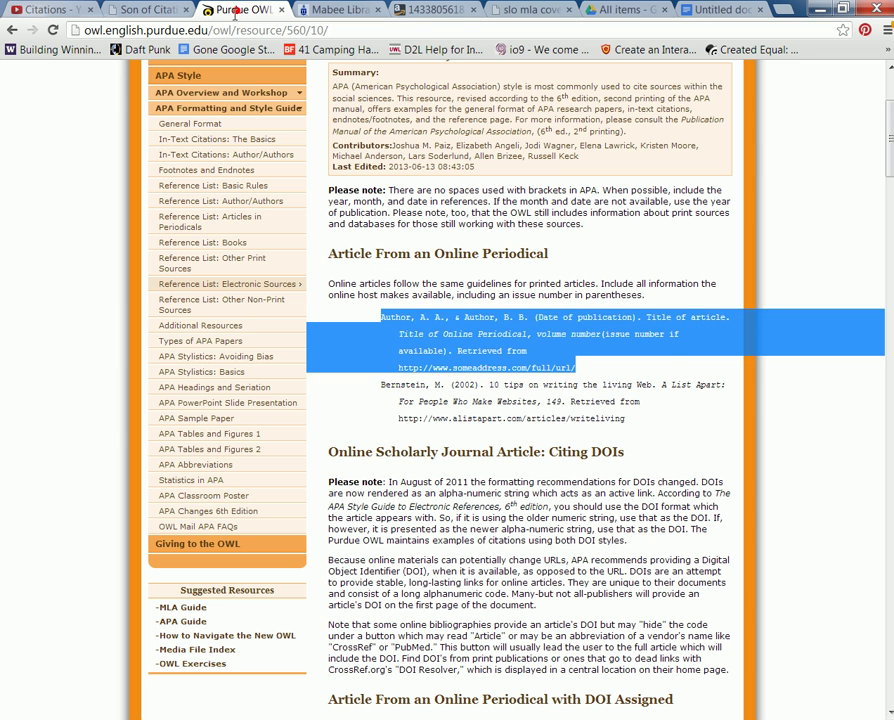
pyautogui.click(66, 300)
pyautogui.scroll(3, 96, 310)
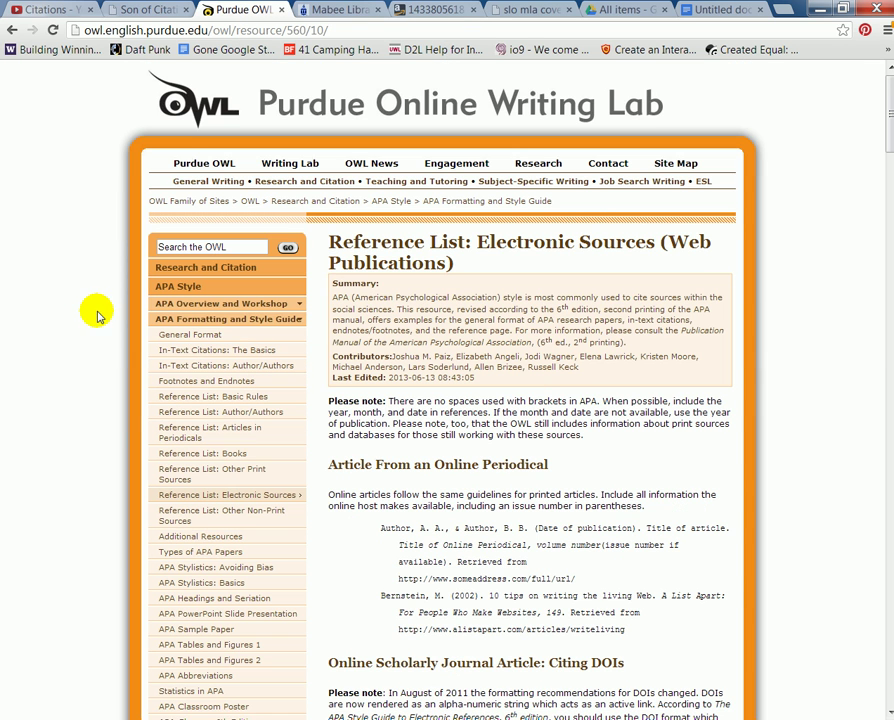
pyautogui.click(180, 166)
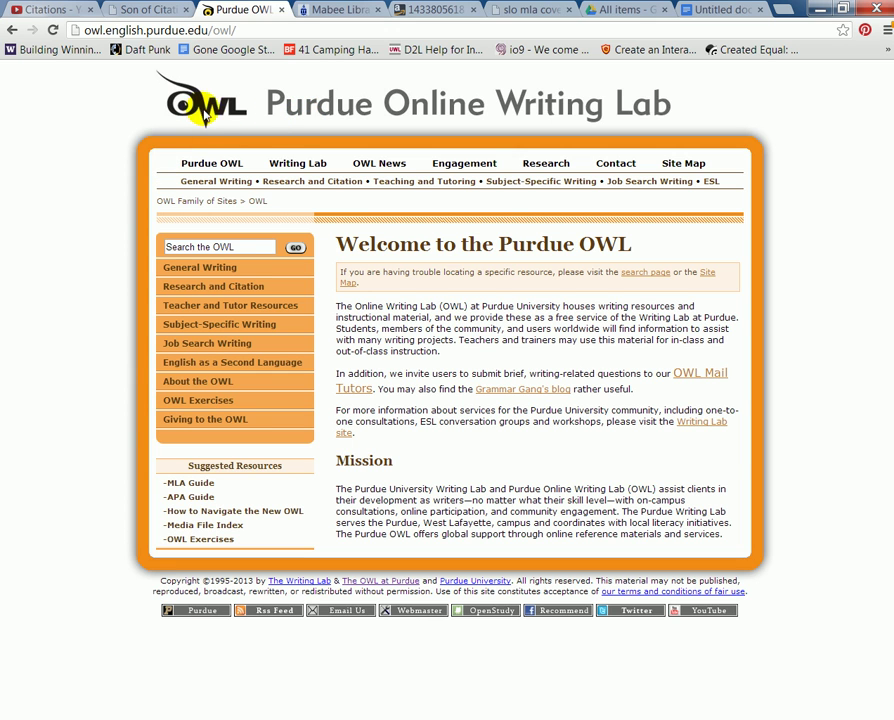
pyautogui.click(188, 498)
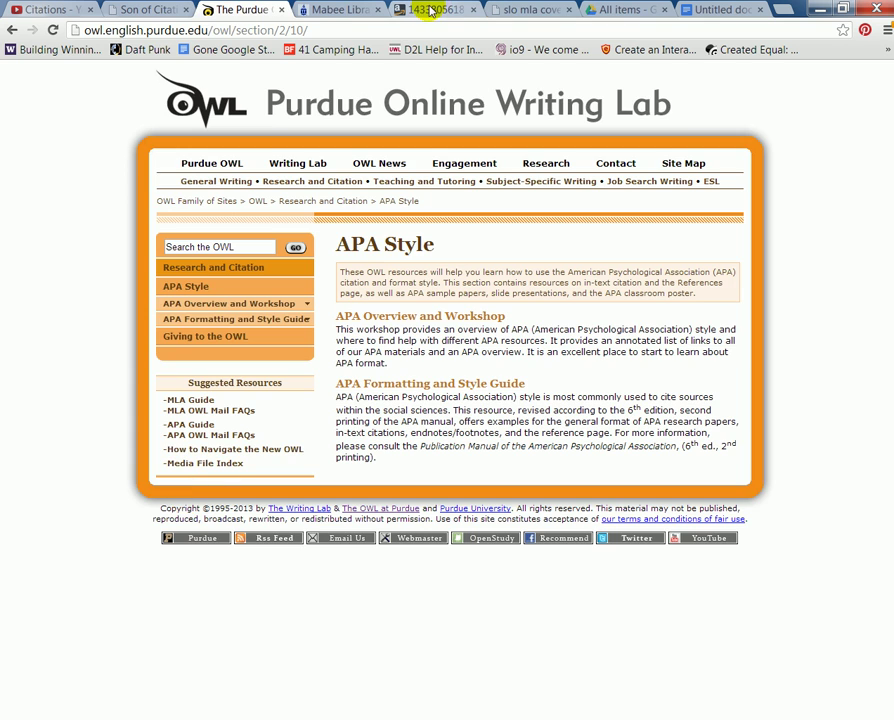
pyautogui.click(432, 11)
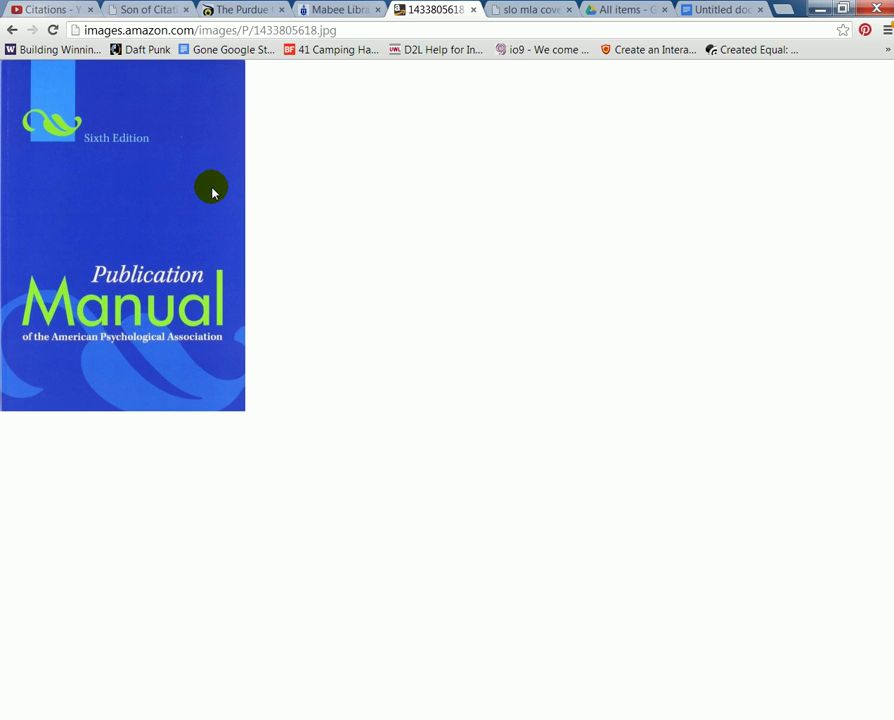
# - Look at the MLA Handbook seventh edition cover, then bring up the Washburn Mabee Library home page
pyautogui.click(517, 12)
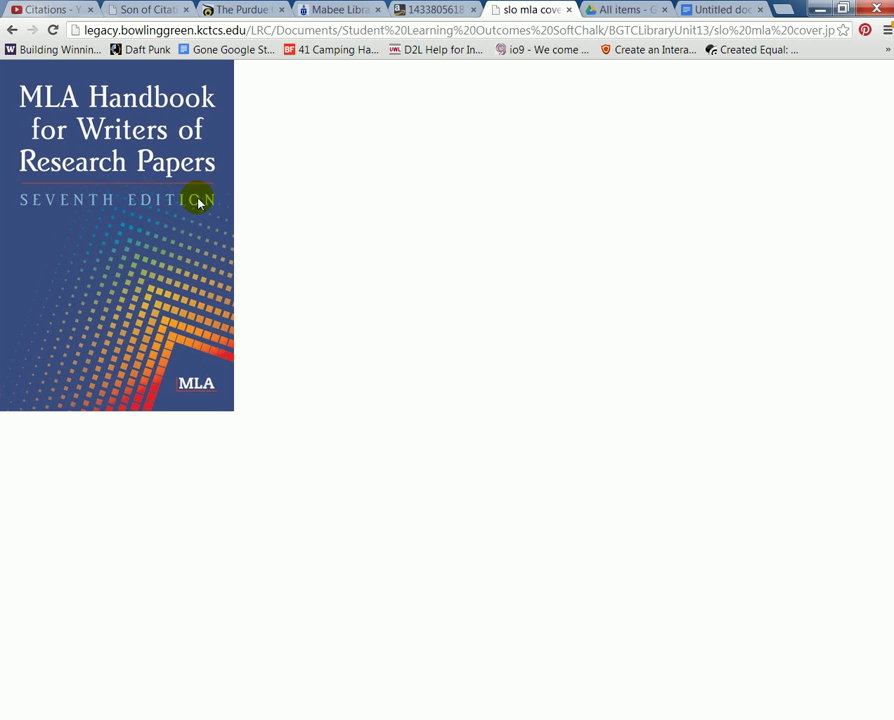
pyautogui.click(323, 13)
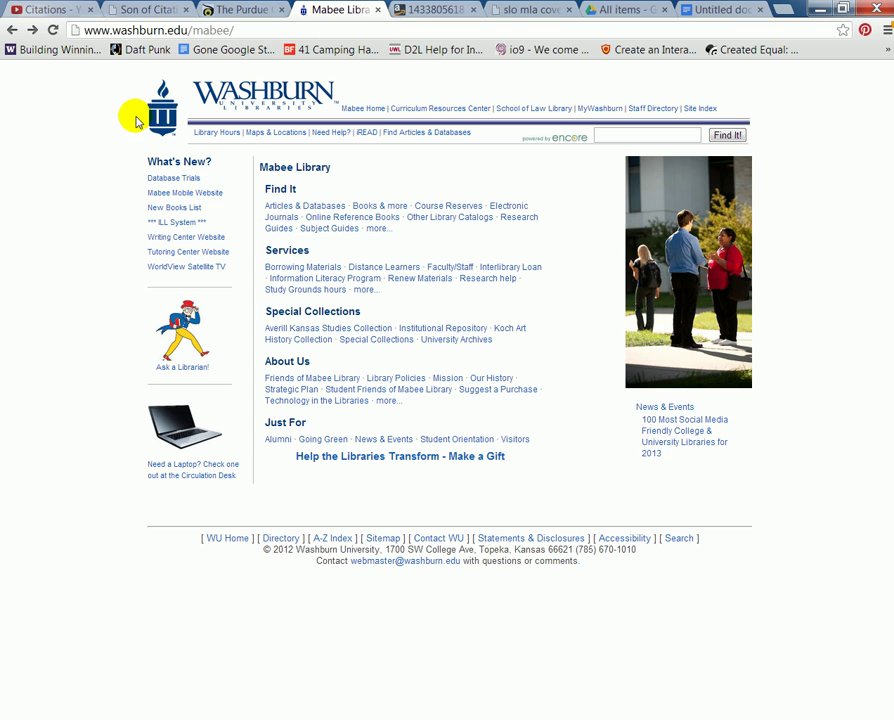
# - Run an Academic OneFile advanced search for keywords health and music, returning 594 journal results
pyautogui.click(32, 31)
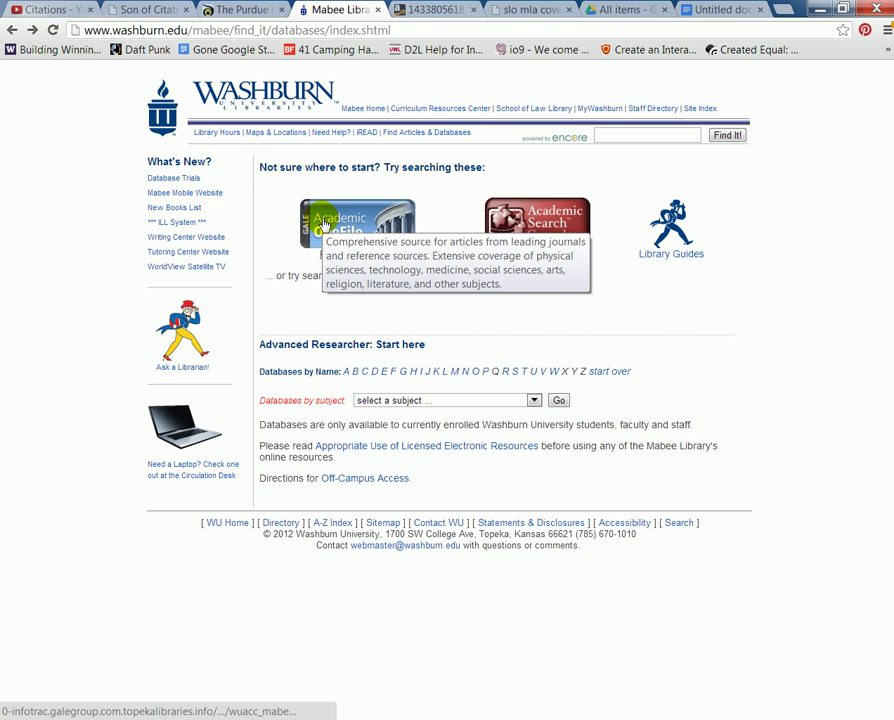
pyautogui.click(33, 31)
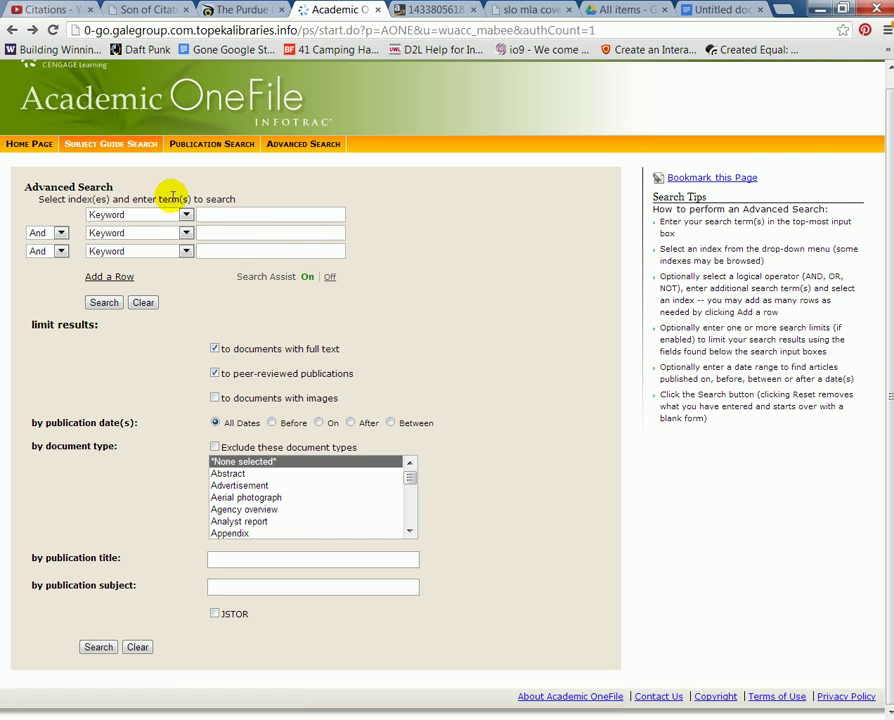
pyautogui.click(218, 213)
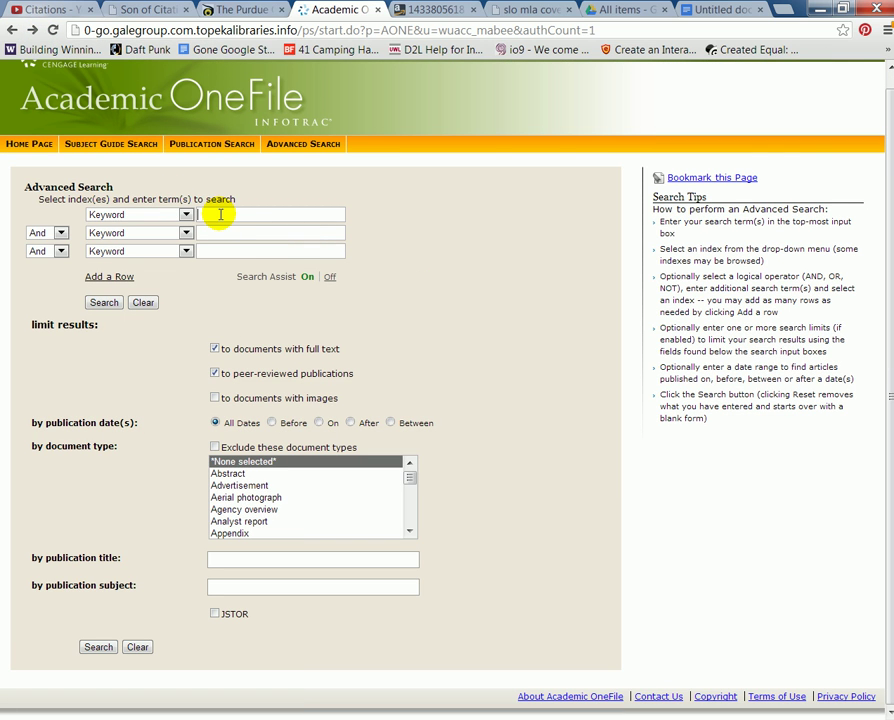
pyautogui.write('health')
pyautogui.write('music')
pyautogui.click(164, 370)
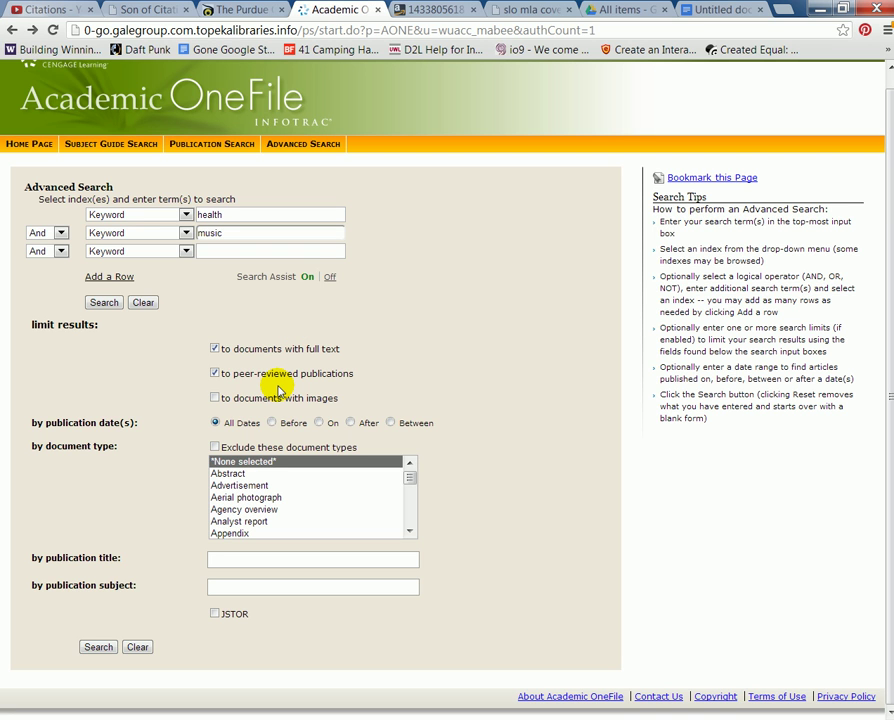
pyautogui.click(100, 648)
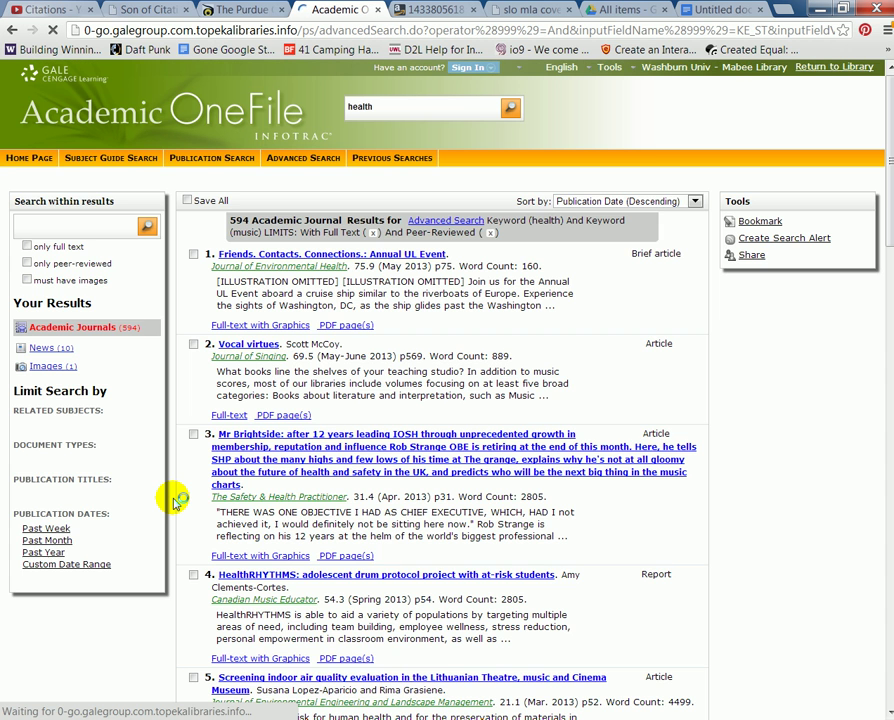
# - Open result 5, the Lithuanian museum indoor air quality article, and scroll through its full text
pyautogui.scroll(-1, 175, 502)
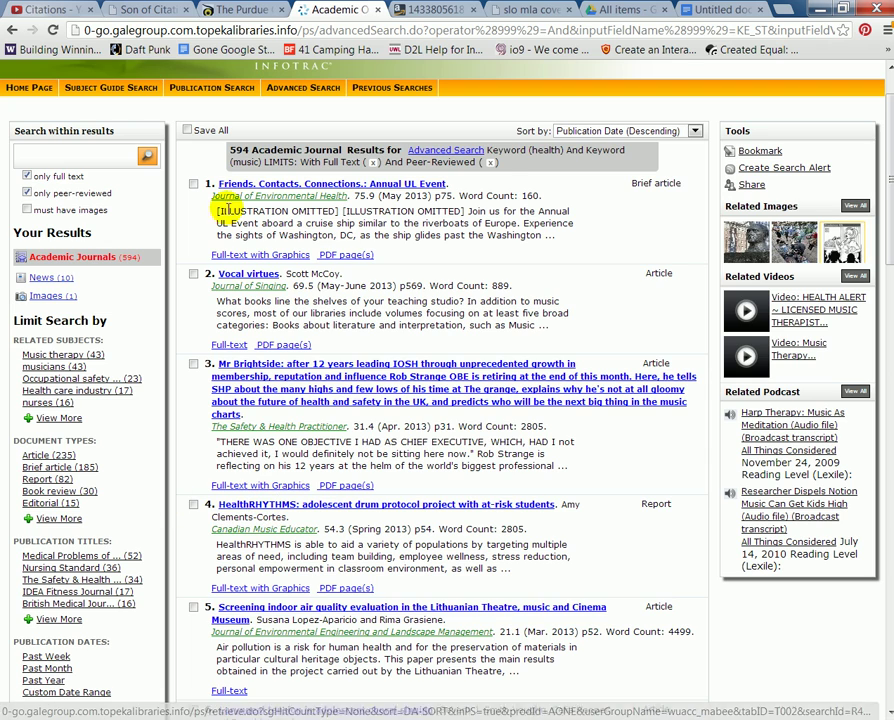
pyautogui.scroll(-2, 240, 464)
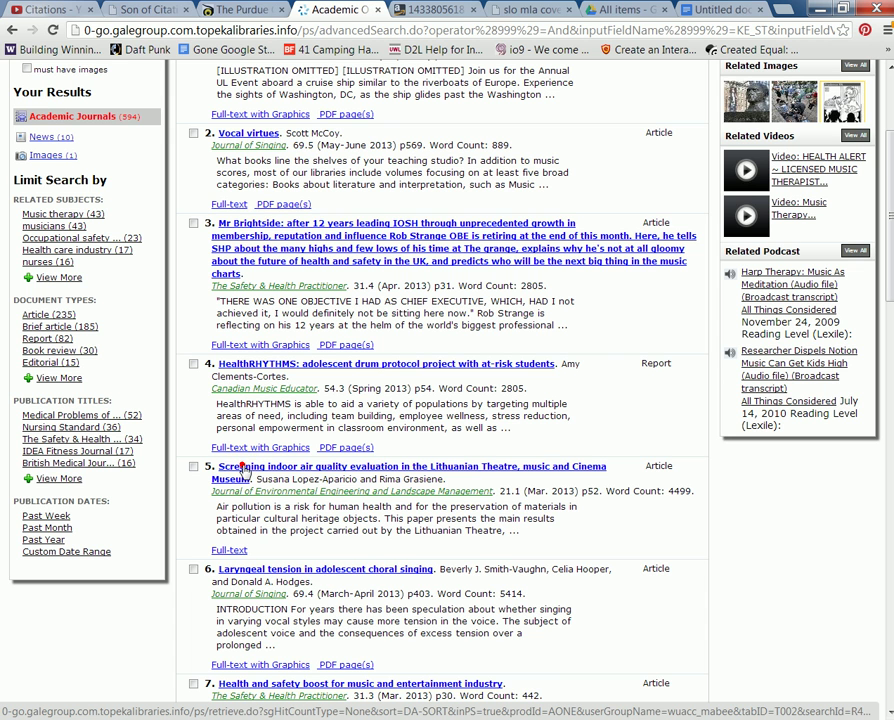
pyautogui.click(241, 467)
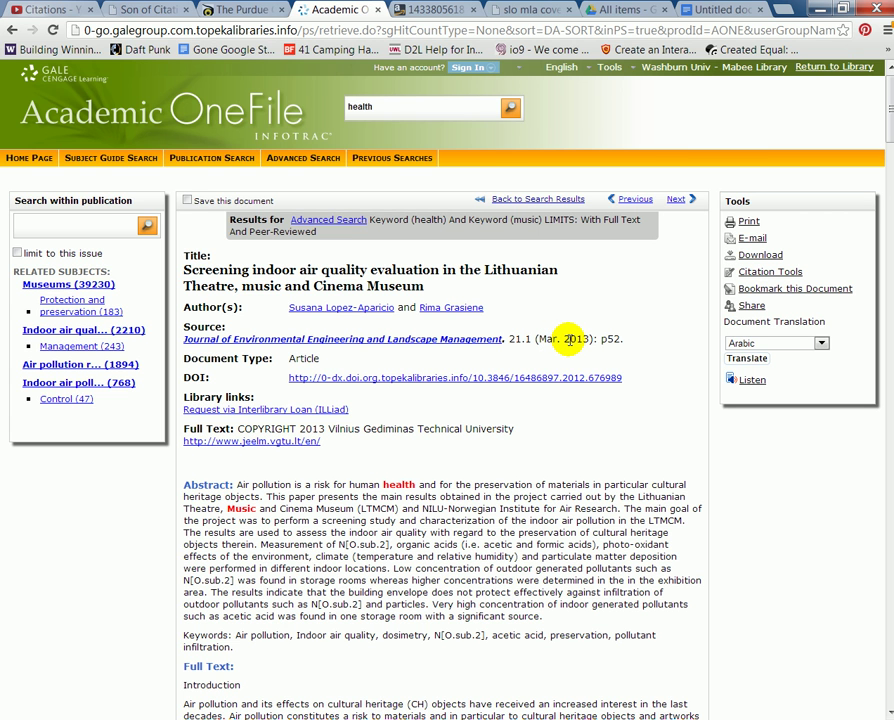
pyautogui.scroll(-2, 570, 340)
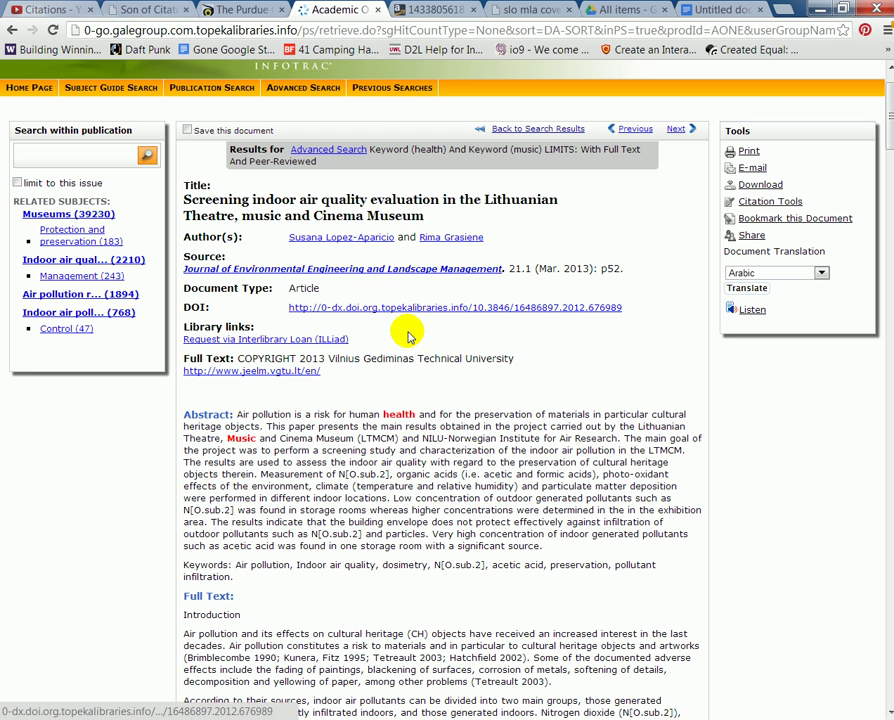
pyautogui.scroll(-5, 512, 390)
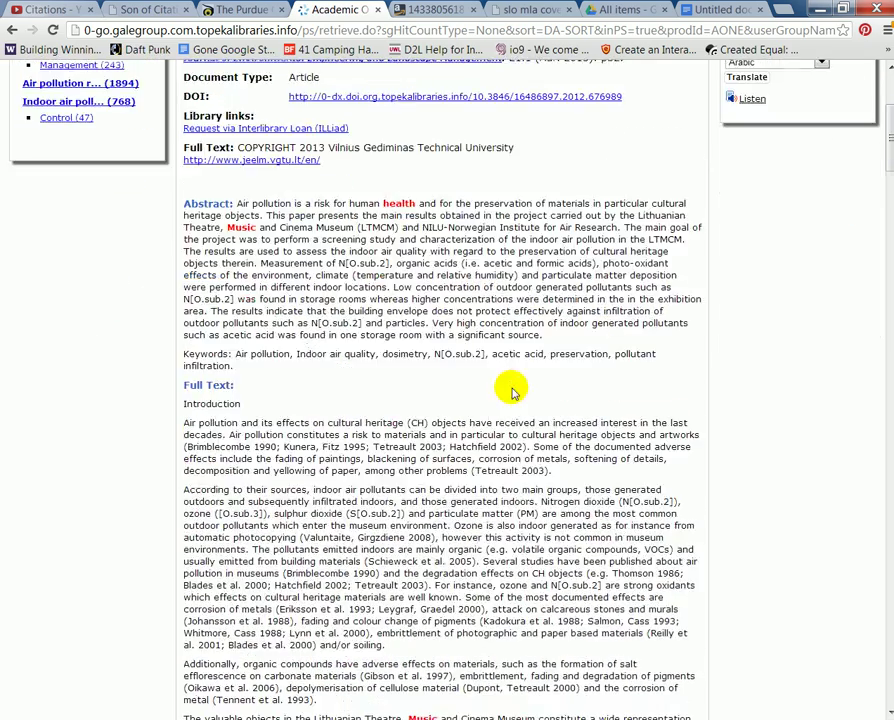
pyautogui.scroll(-20, 512, 393)
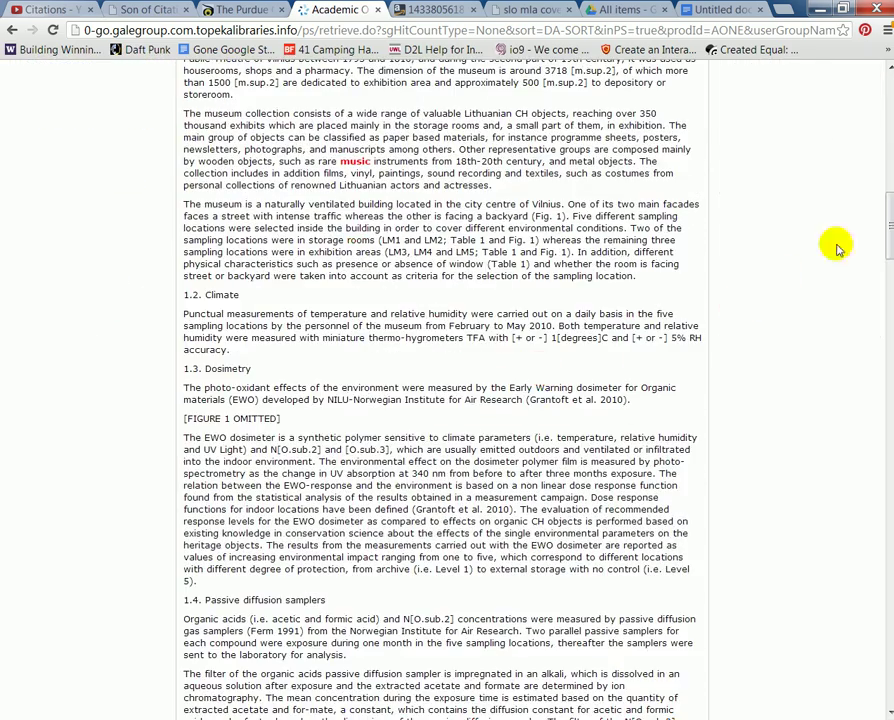
pyautogui.scroll(13, 888, 230)
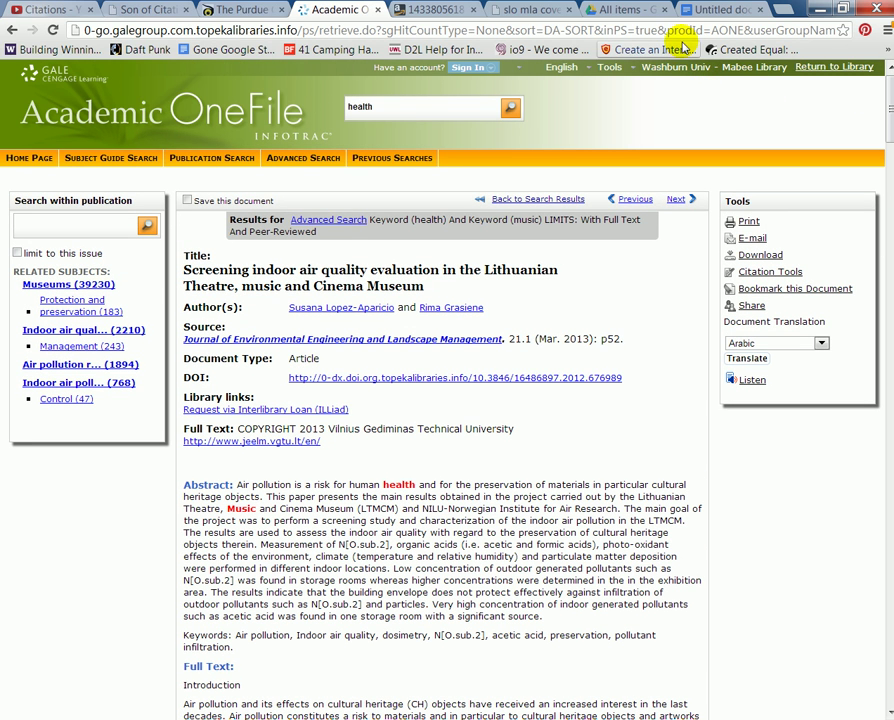
# - In Purdue OWL, go to the APA Formatting and Style Guide's Reference List: Electronic Sources page
pyautogui.click(241, 11)
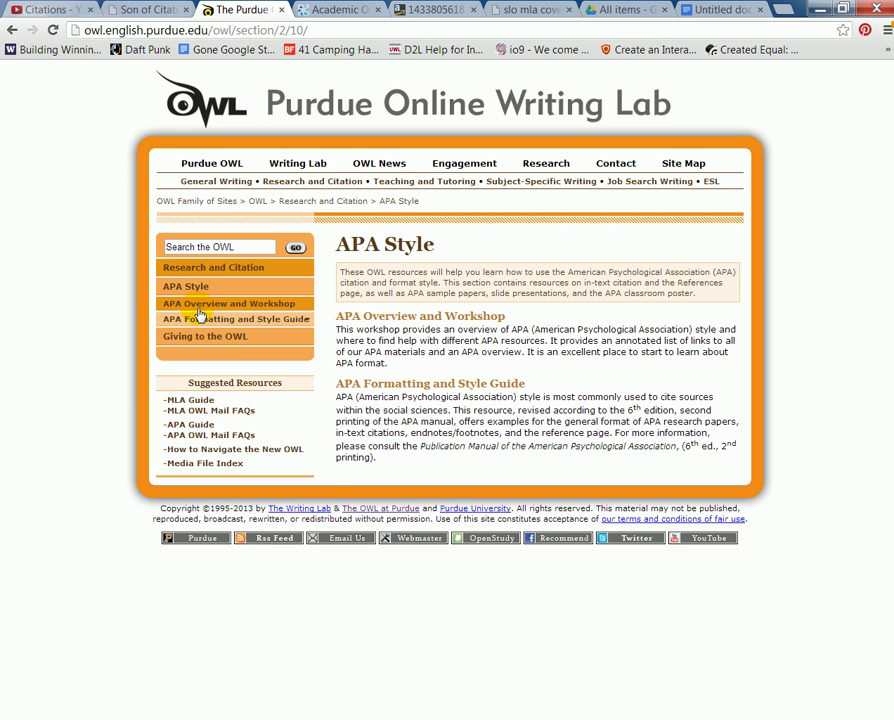
pyautogui.click(424, 388)
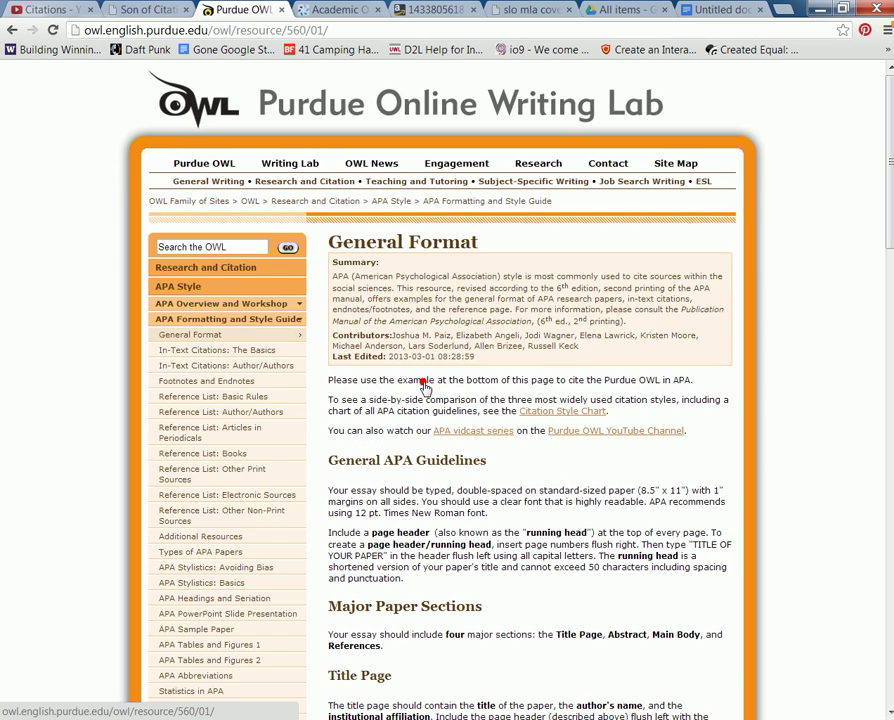
pyautogui.scroll(-1, 240, 430)
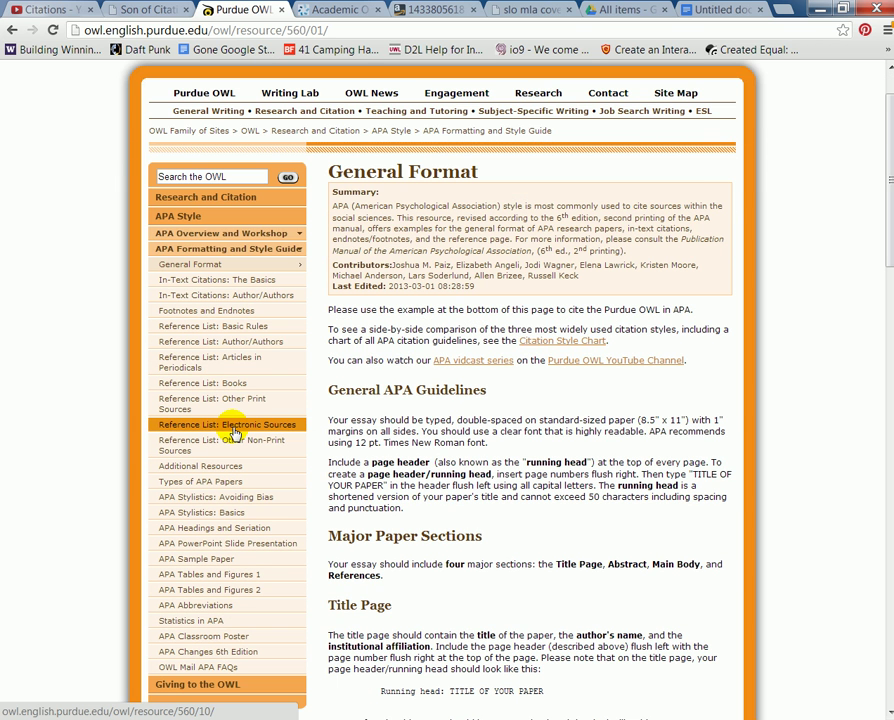
pyautogui.click(230, 425)
pyautogui.scroll(-5, 480, 290)
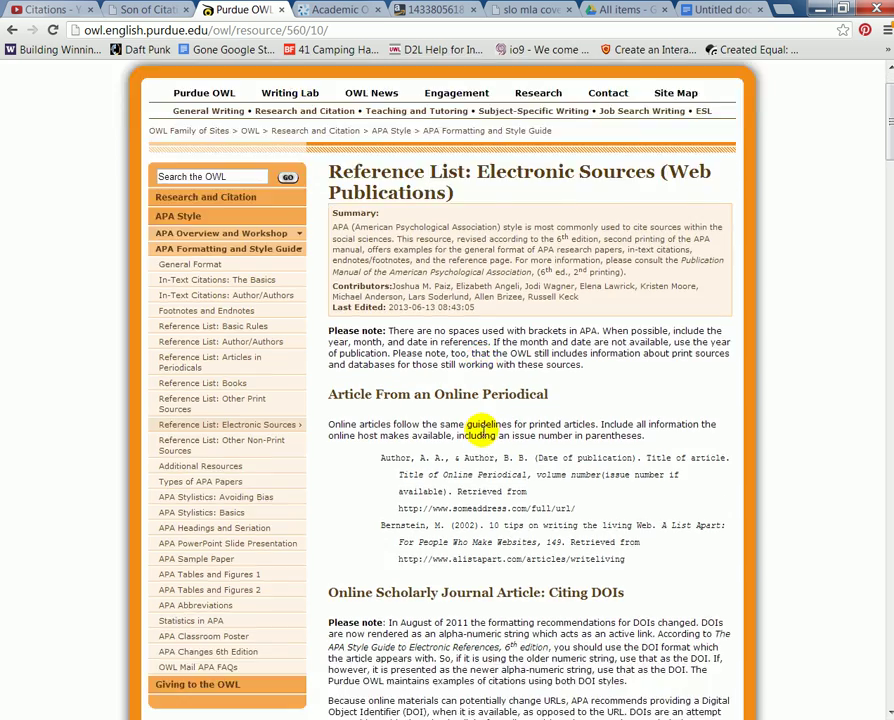
pyautogui.scroll(-1, 483, 430)
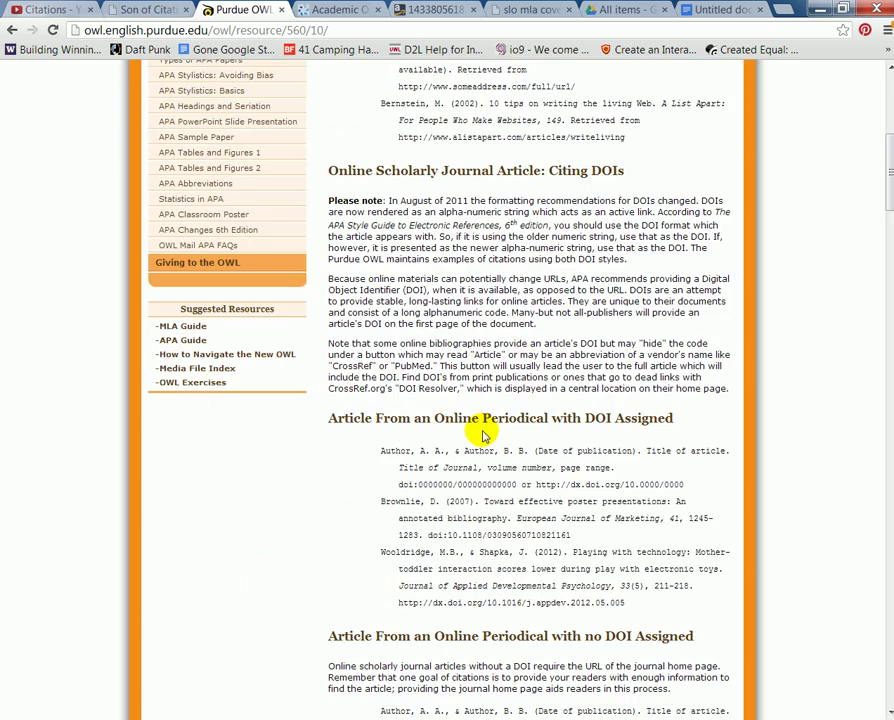
pyautogui.scroll(3, 482, 432)
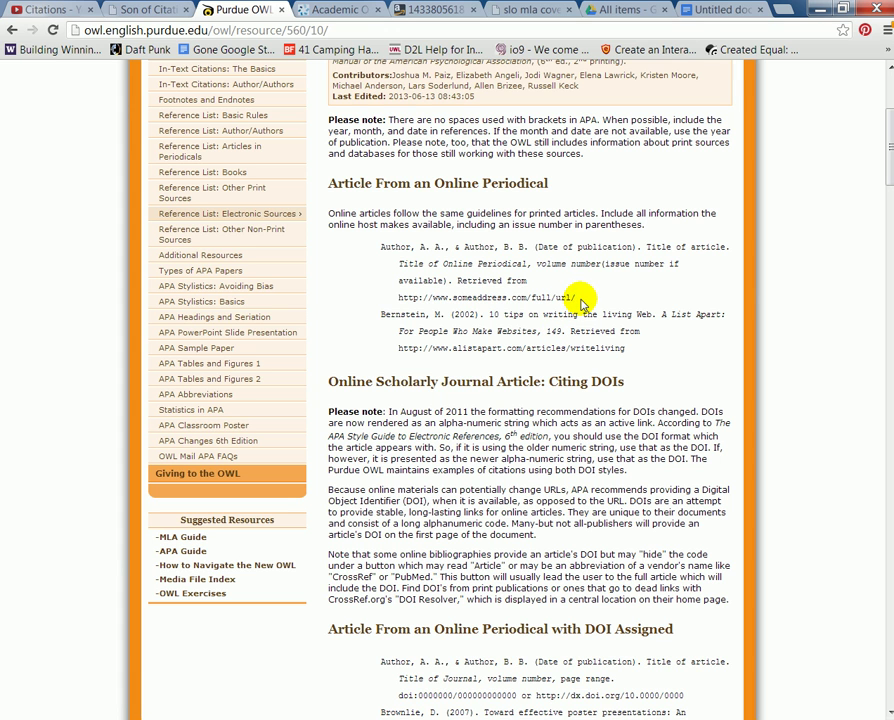
# - Copy the online periodical example reference and return to the Citations document
pyautogui.moveTo(578, 297); pyautogui.dragTo(422, 262)
pyautogui.rightClick(428, 260)
pyautogui.click(455, 276)
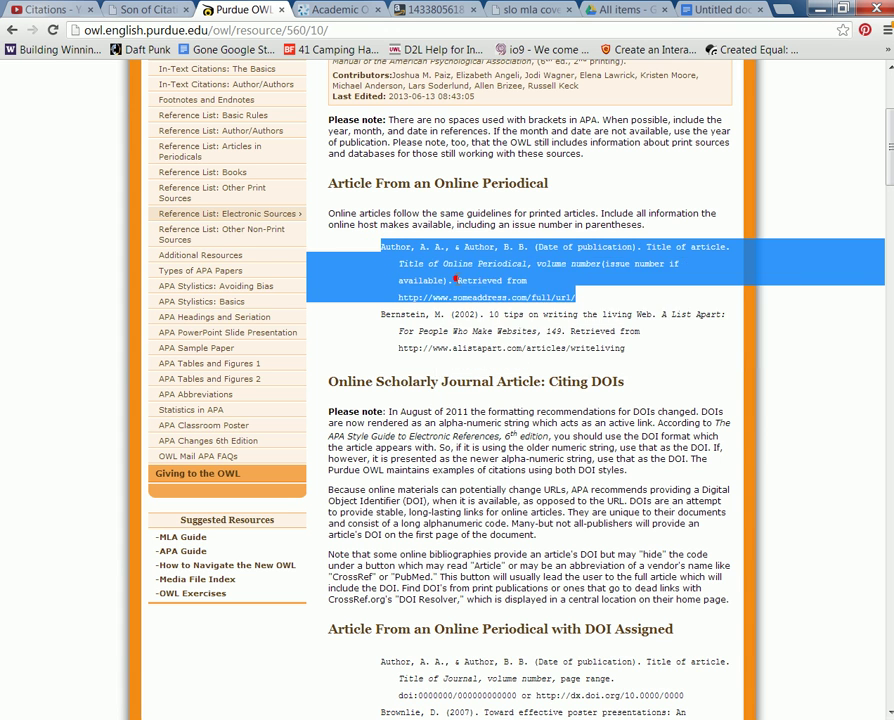
pyautogui.click(725, 9)
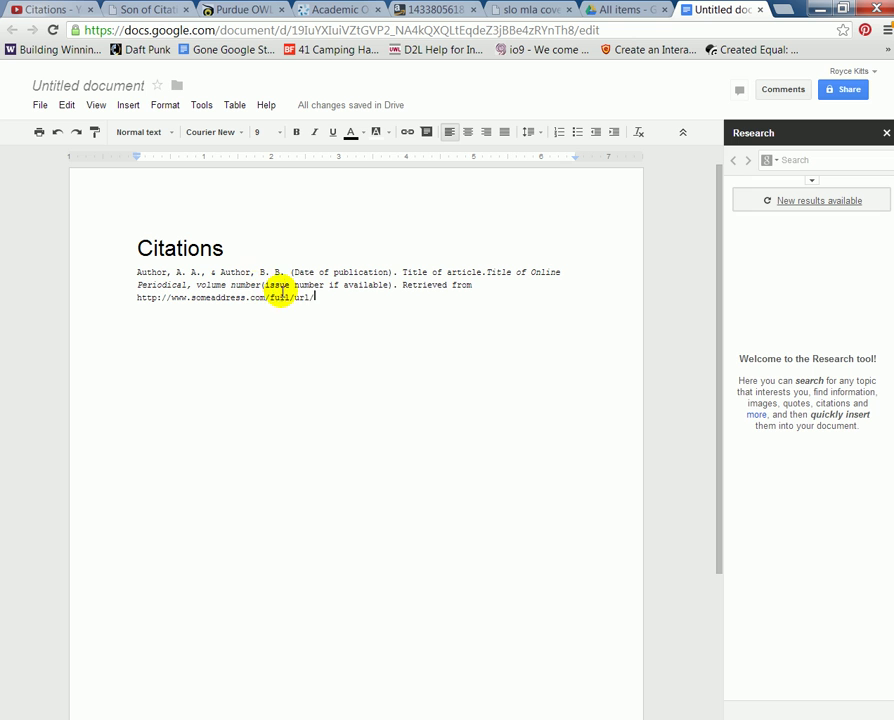
# - Add blank lines below the sample citation in the Citations document
pyautogui.rightClick(318, 298)
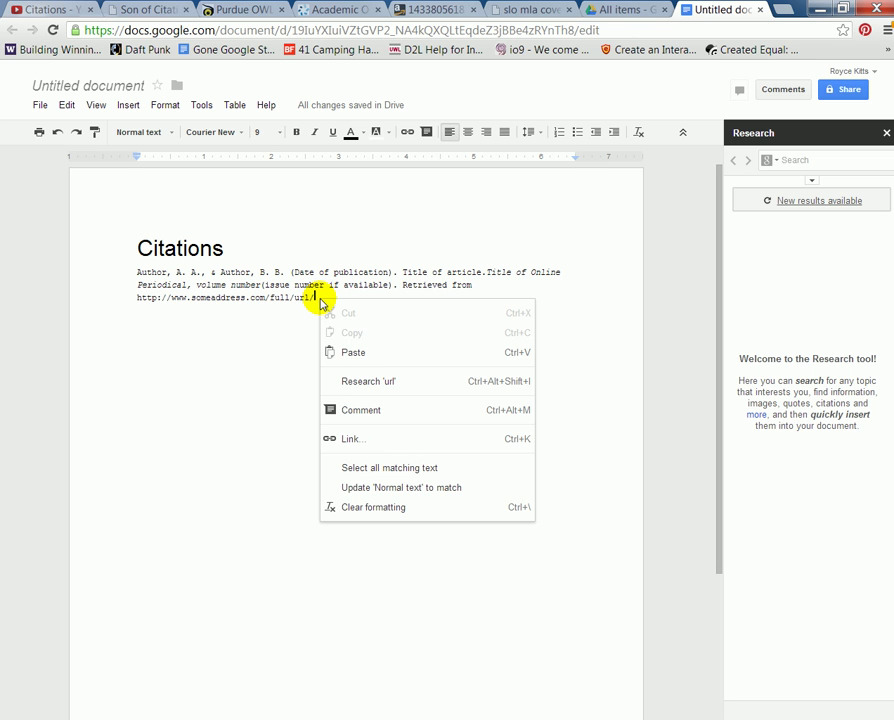
pyautogui.click(290, 328)
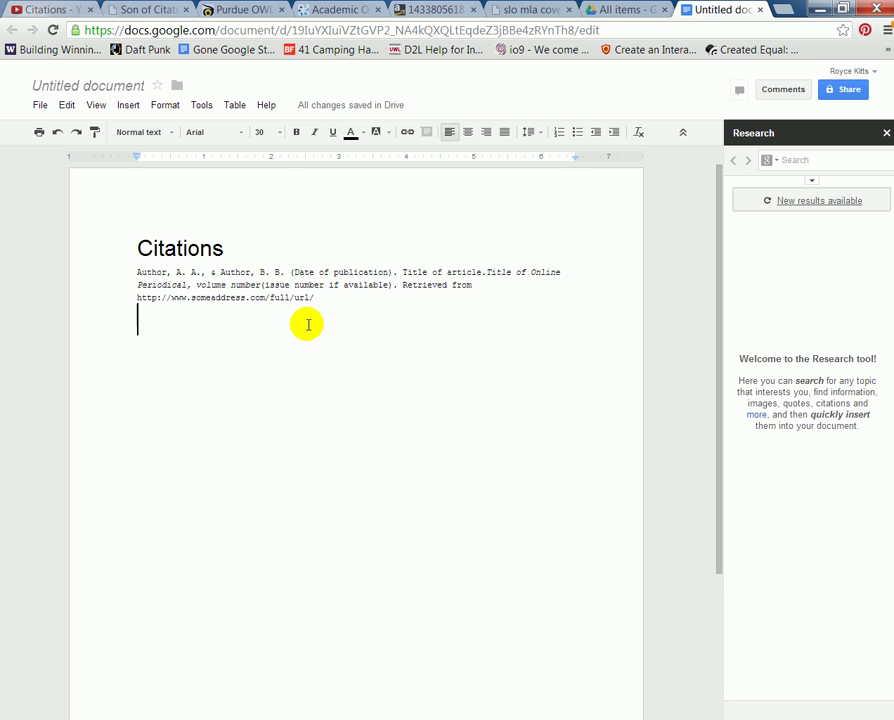
pyautogui.press('Return')
pyautogui.press('Return')
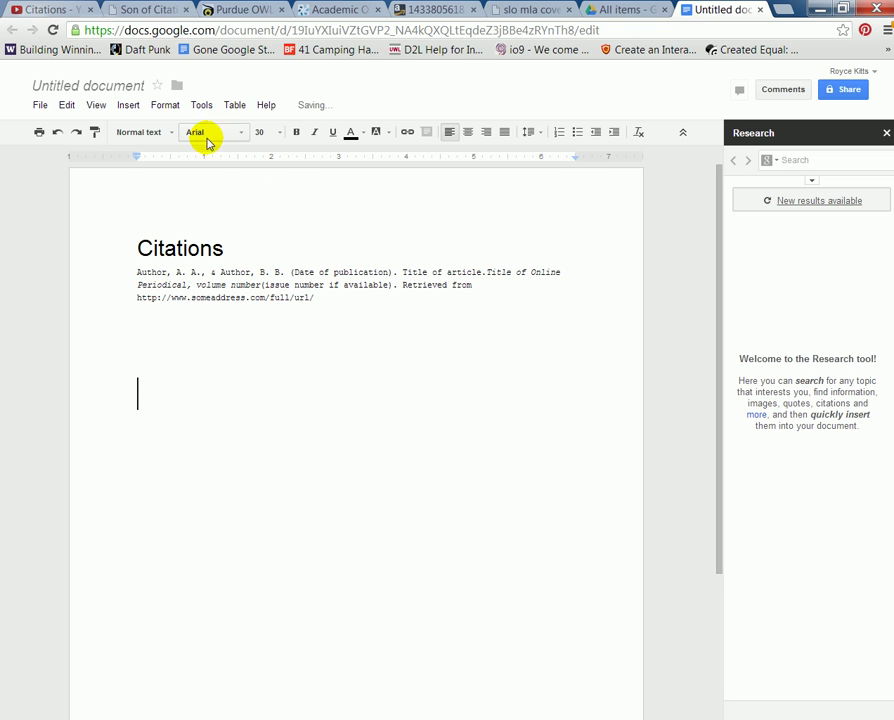
pyautogui.click(278, 136)
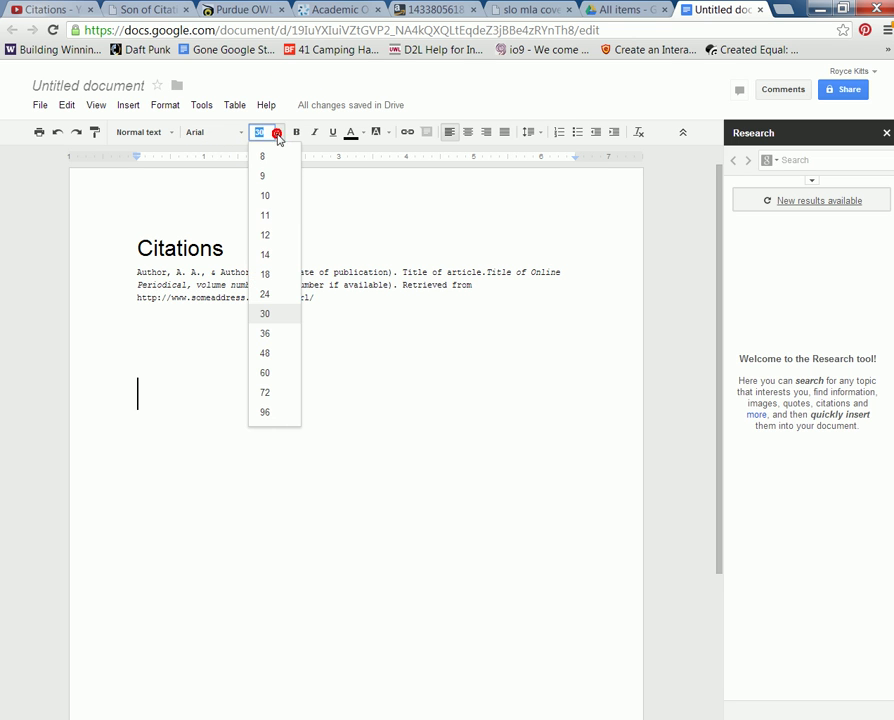
pyautogui.click(265, 313)
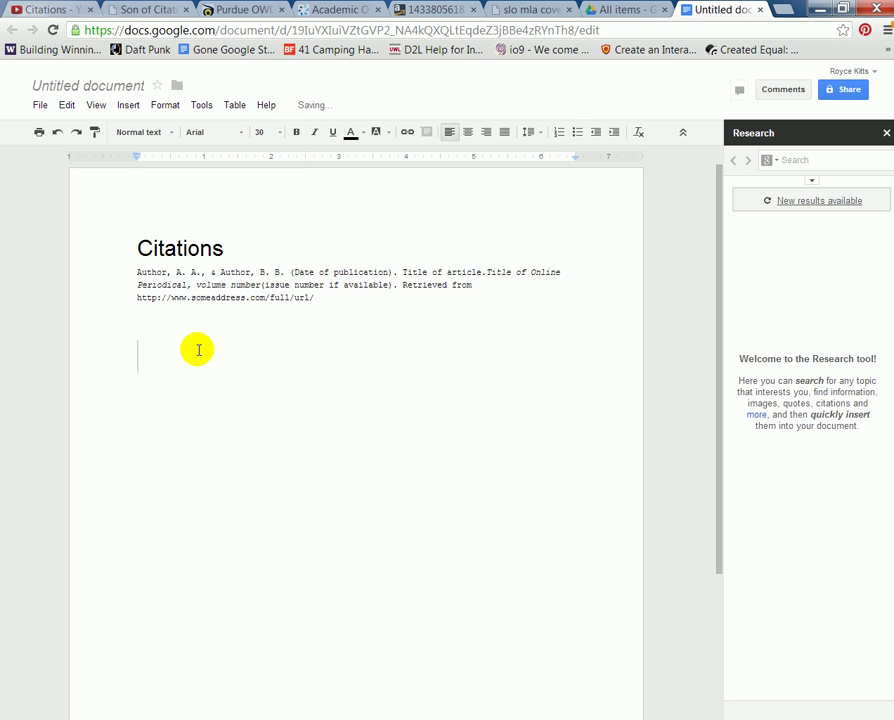
# - Set the empty lines beneath the citation to 24-point text
pyautogui.moveTo(142, 321); pyautogui.dragTo(208, 417)
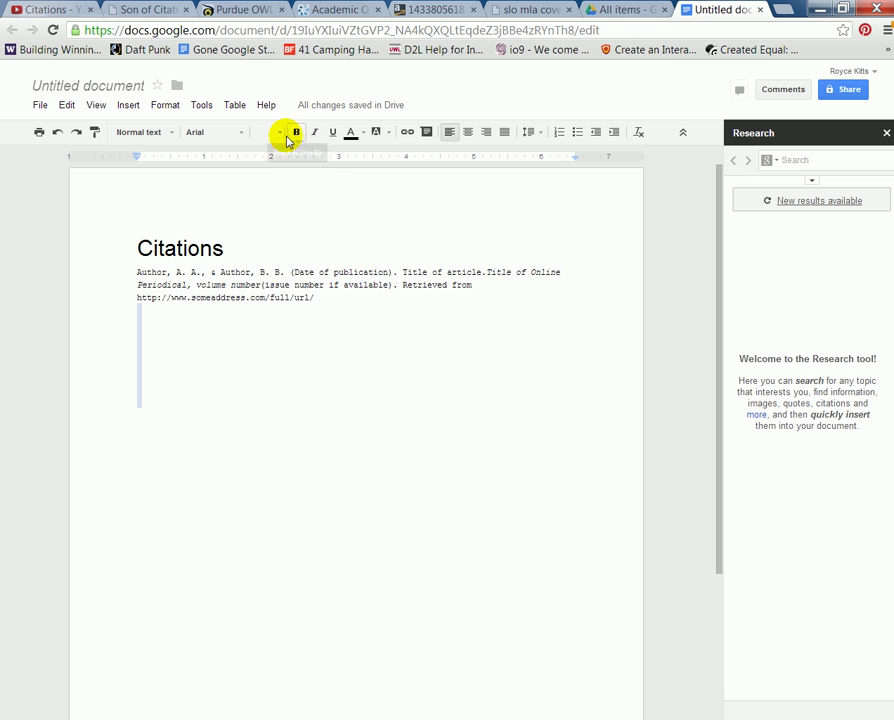
pyautogui.click(263, 132)
pyautogui.click(264, 294)
pyautogui.click(166, 363)
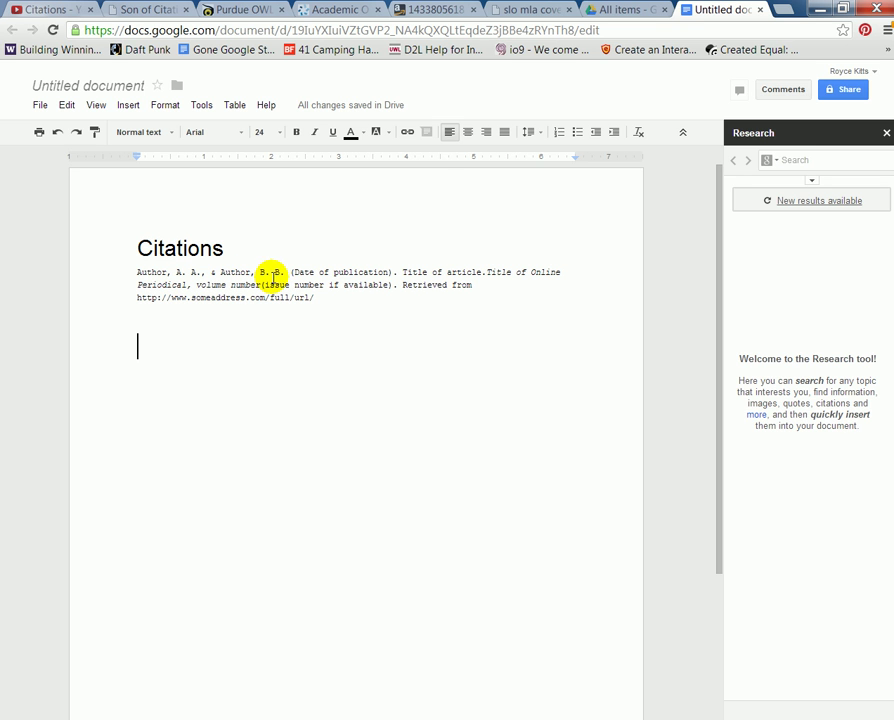
# - Copy the article's Author(s) line from the Academic OneFile record
pyautogui.click(336, 9)
pyautogui.tripleClick(502, 308)
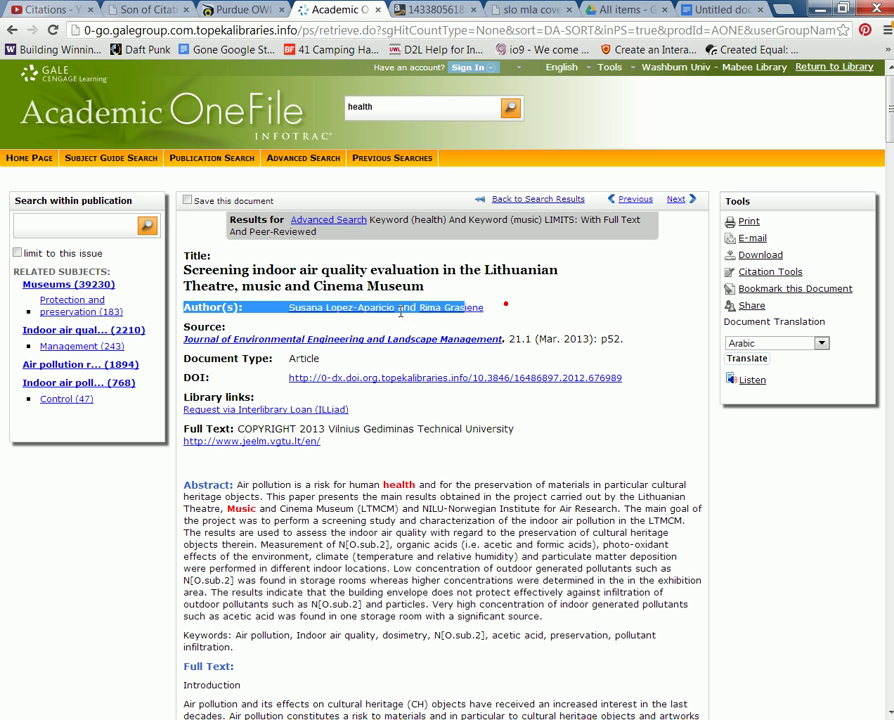
pyautogui.click(361, 324)
pyautogui.tripleClick(486, 310)
pyautogui.click(480, 306)
pyautogui.tripleClick(484, 306)
pyautogui.click(484, 306)
pyautogui.tripleClick(484, 307)
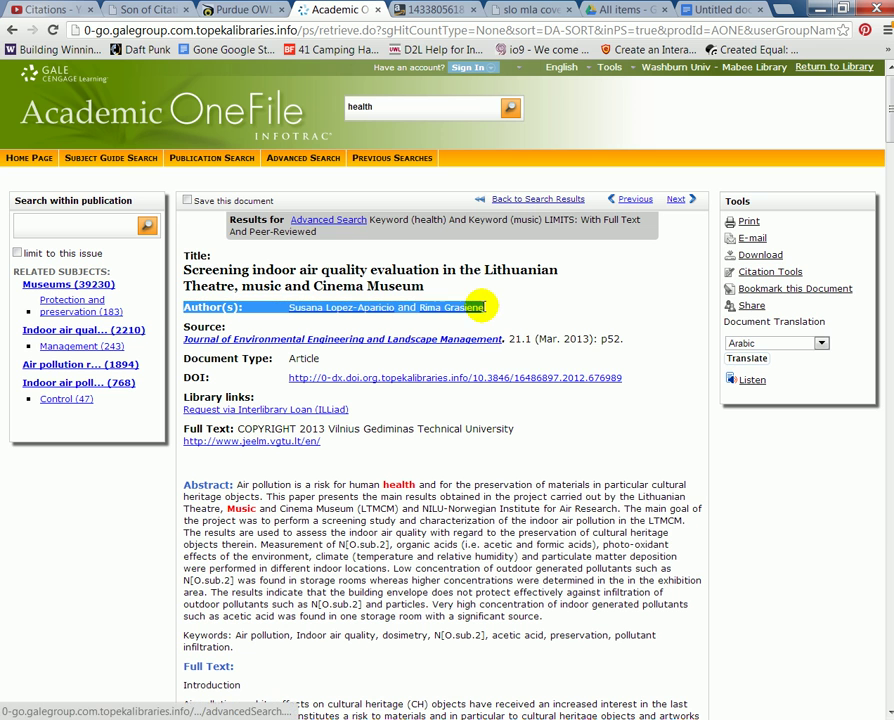
pyautogui.rightClick(484, 307)
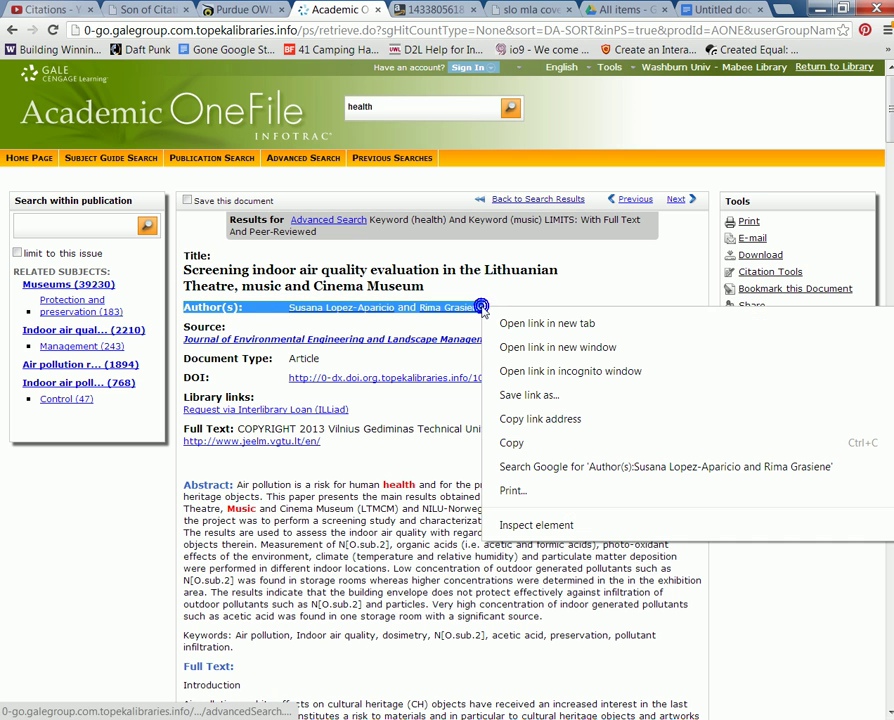
pyautogui.click(516, 443)
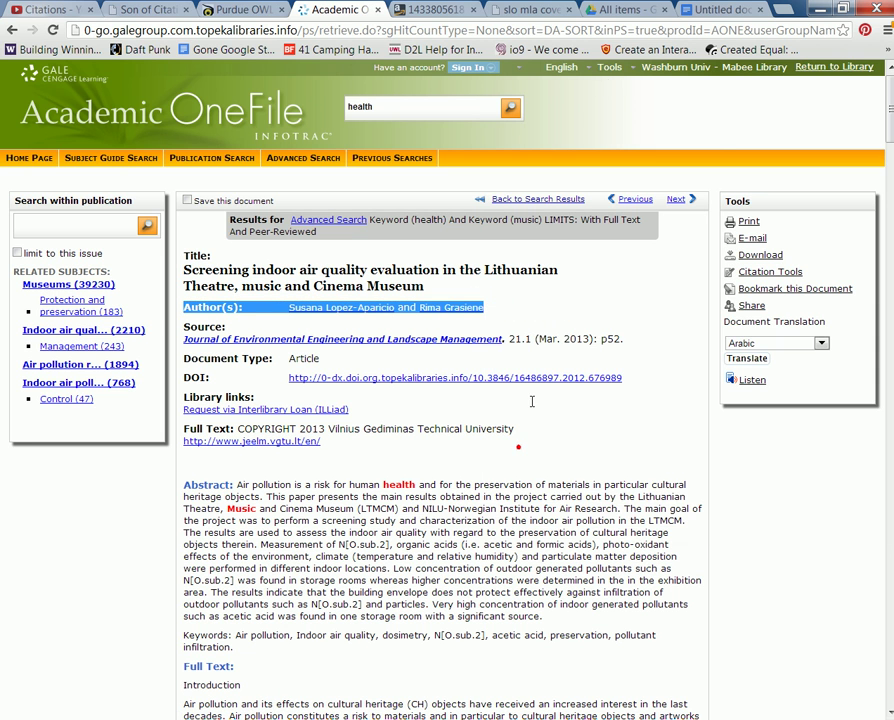
# - Paste the Author(s) line below the sample citation and add a blank line after it
pyautogui.click(712, 12)
pyautogui.click(153, 356)
pyautogui.rightClick(153, 356)
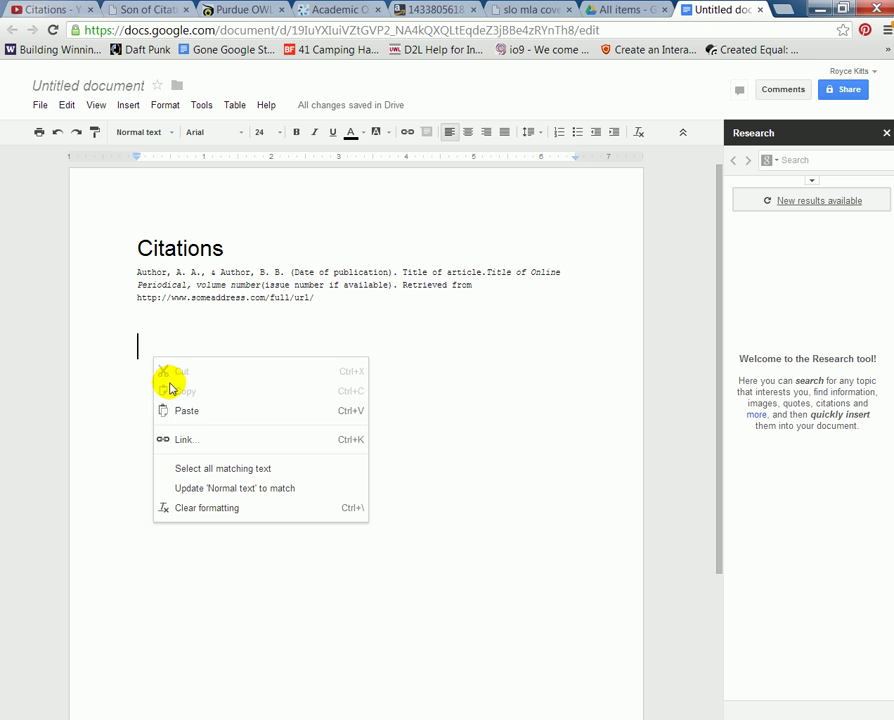
pyautogui.click(188, 412)
pyautogui.click(148, 407)
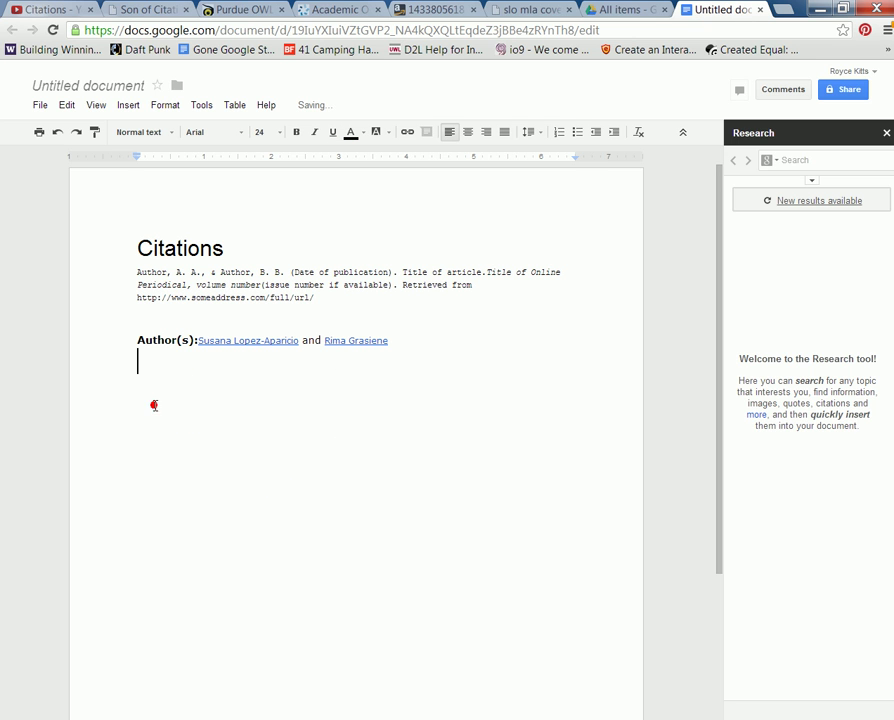
pyautogui.press('Return')
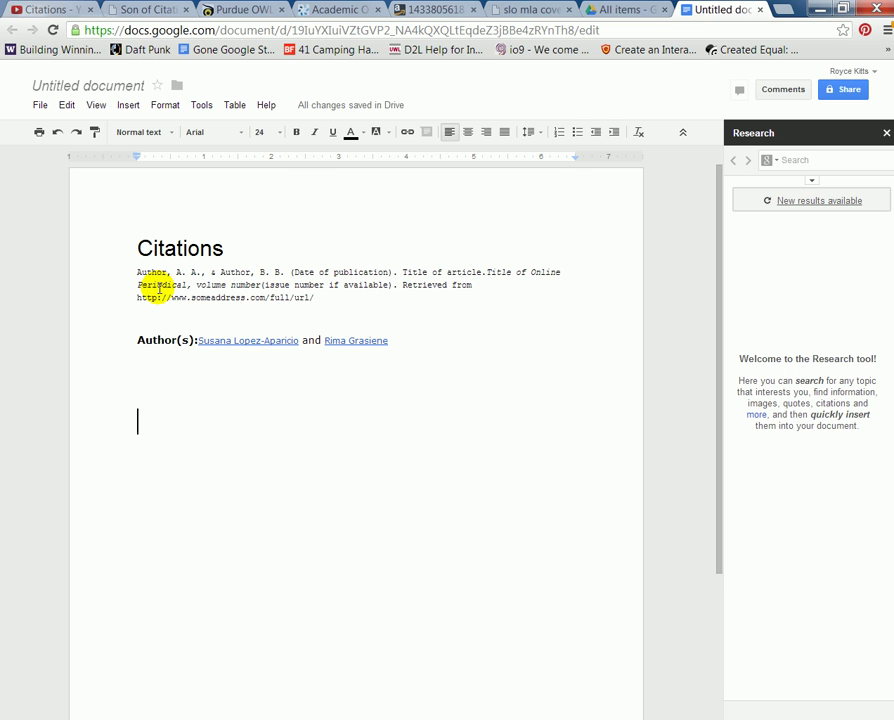
# - Type both authors' surnames and initials, joined by '&', to start the new reference line
pyautogui.write('Lopez-Aparicio,')
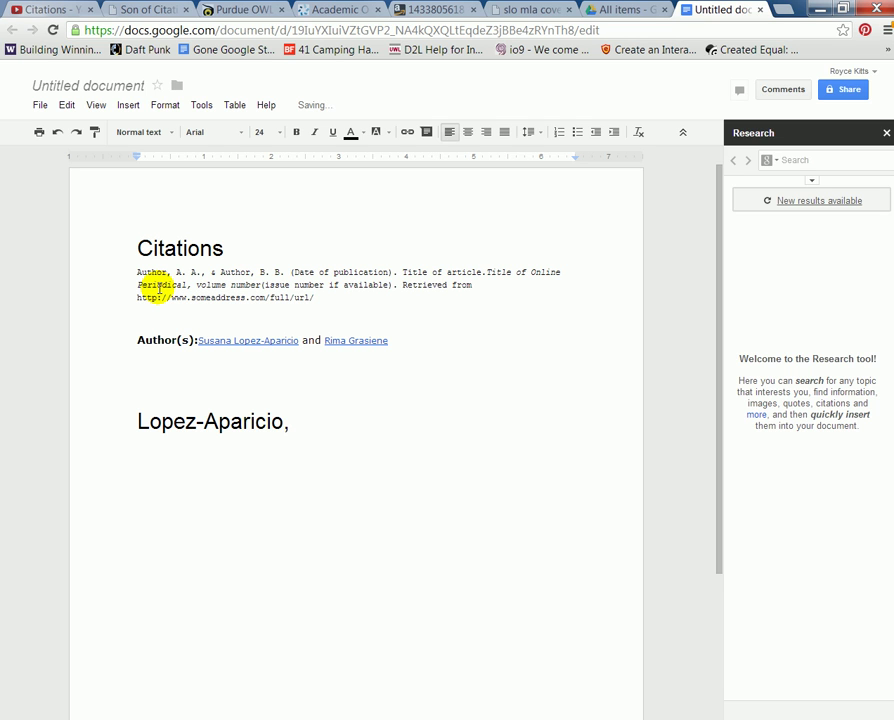
pyautogui.write('S. & Grasiene, R.')
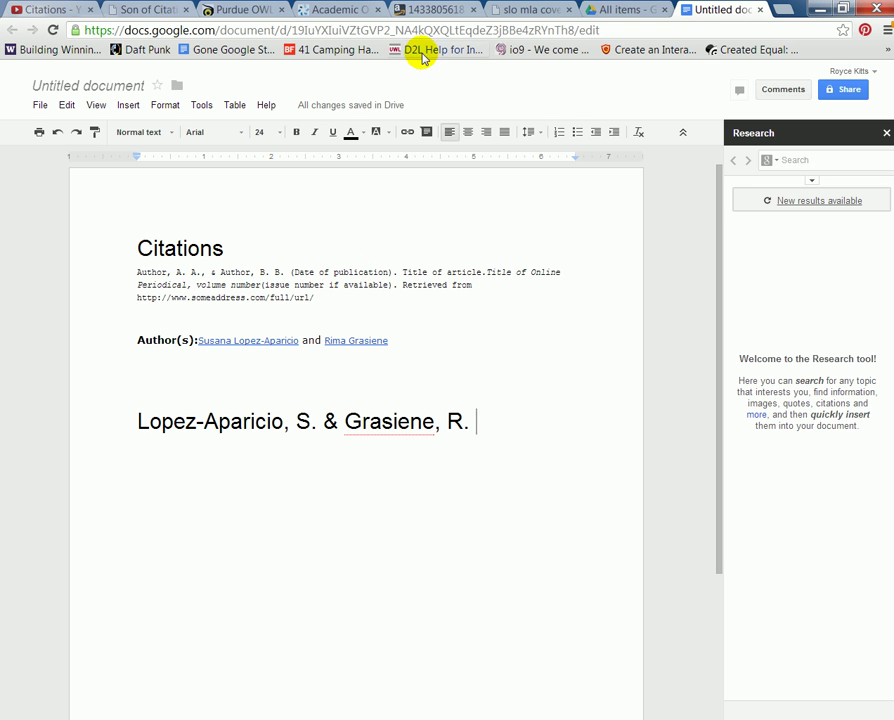
# - Check the article's 2013 date and add '(2013).' after the authors in the citation
pyautogui.click(339, 10)
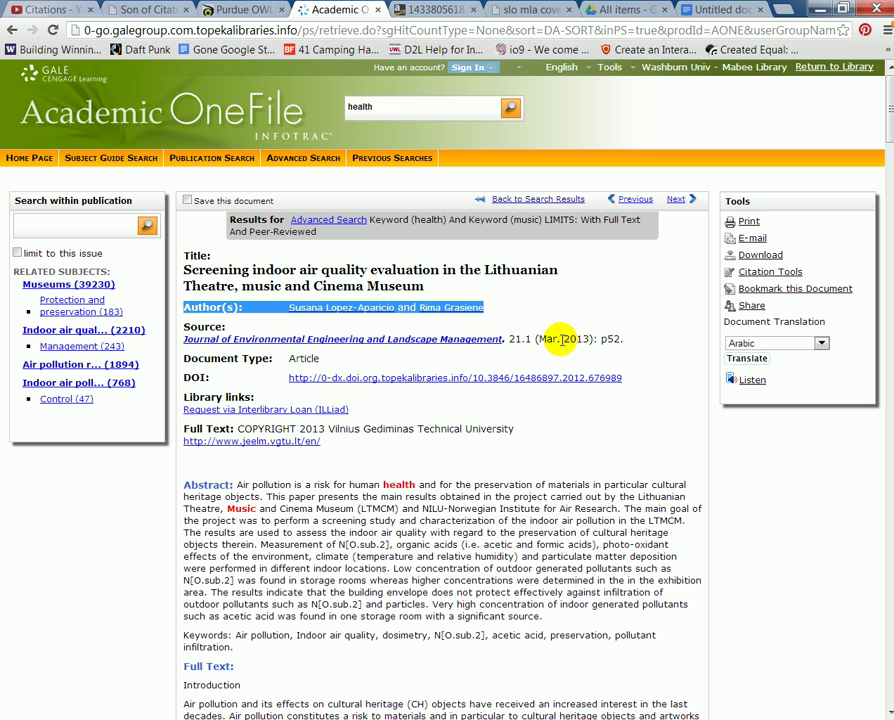
pyautogui.click(697, 8)
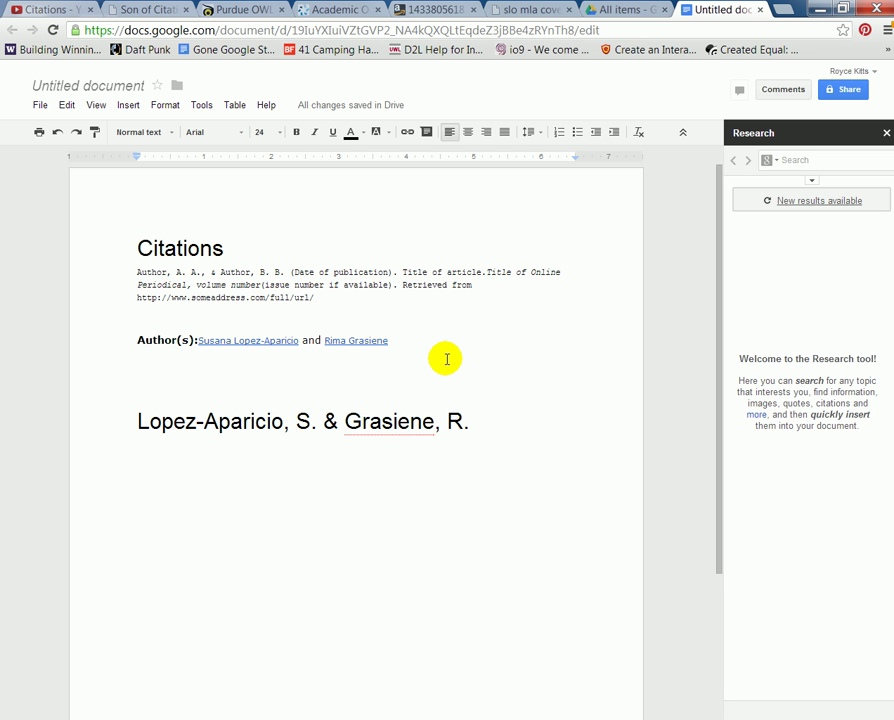
pyautogui.write('()')
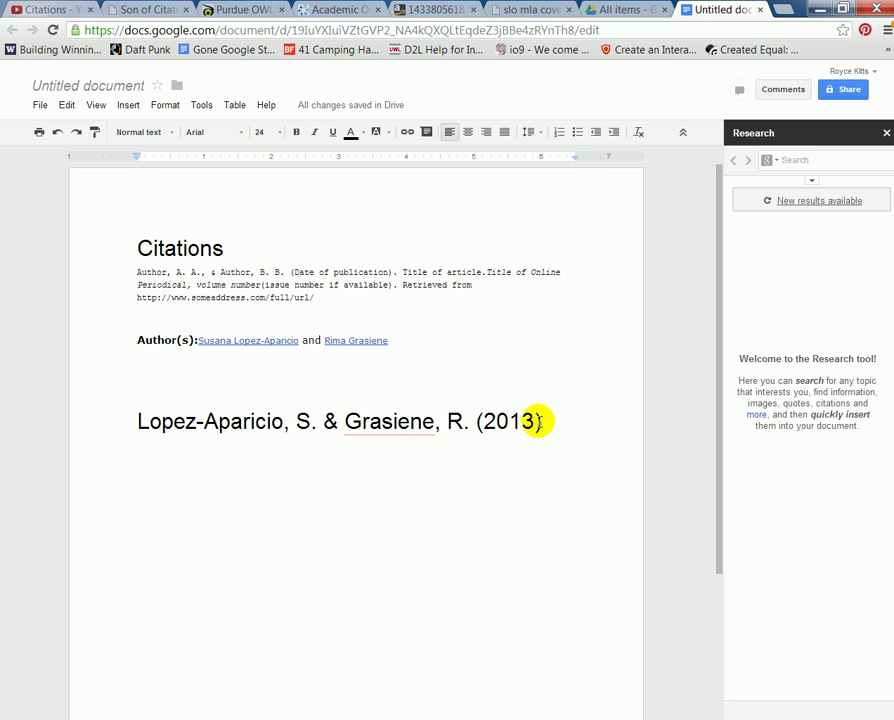
pyautogui.write('.')
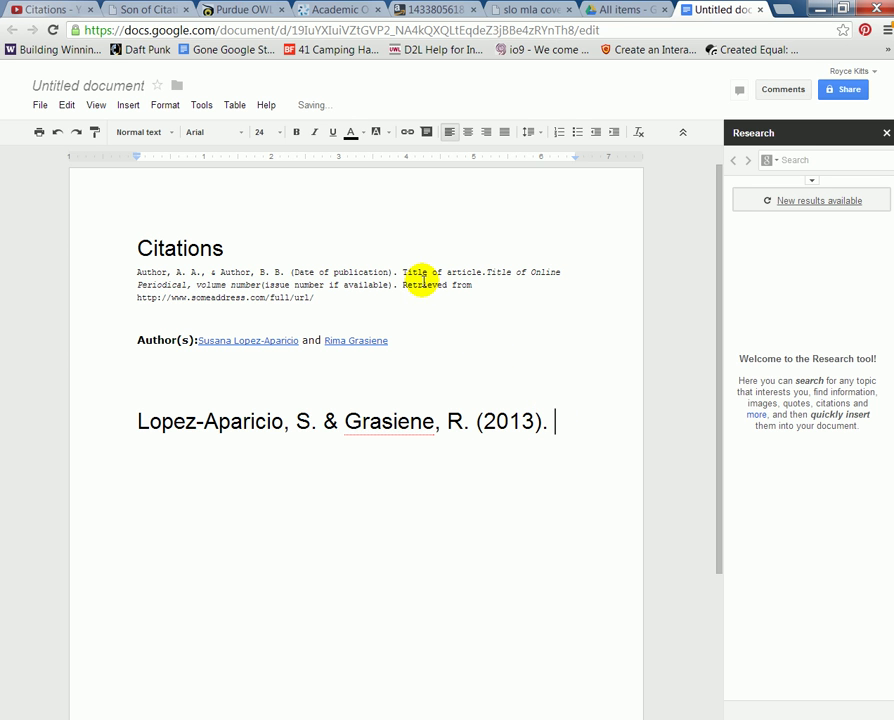
# - Copy the title 'Screening indoor air quality evaluation in the Lithuanian Theatre, music and Cinema Museum'
pyautogui.click(330, 10)
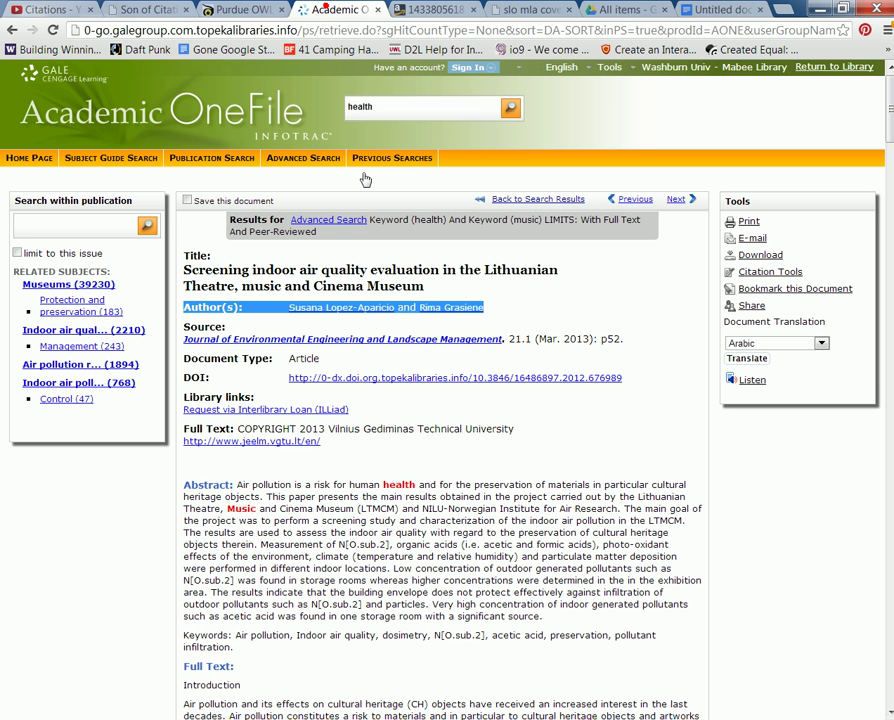
pyautogui.click(414, 331)
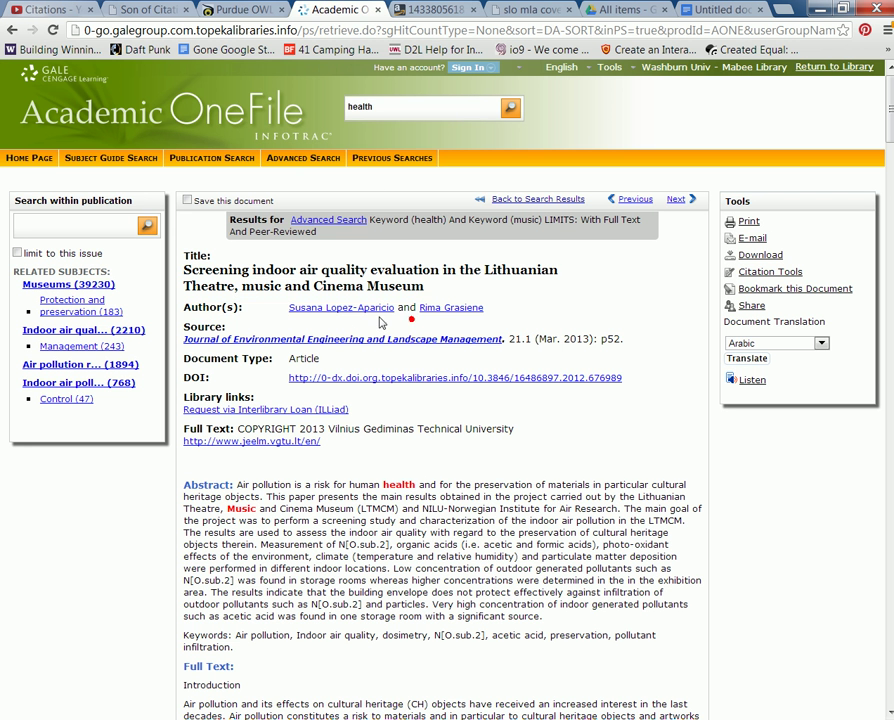
pyautogui.moveTo(184, 268)
pyautogui.mouseDown()
pyautogui.moveTo(440, 290)
pyautogui.moveTo(184, 271)
pyautogui.mouseUp()
pyautogui.rightClick(187, 272)
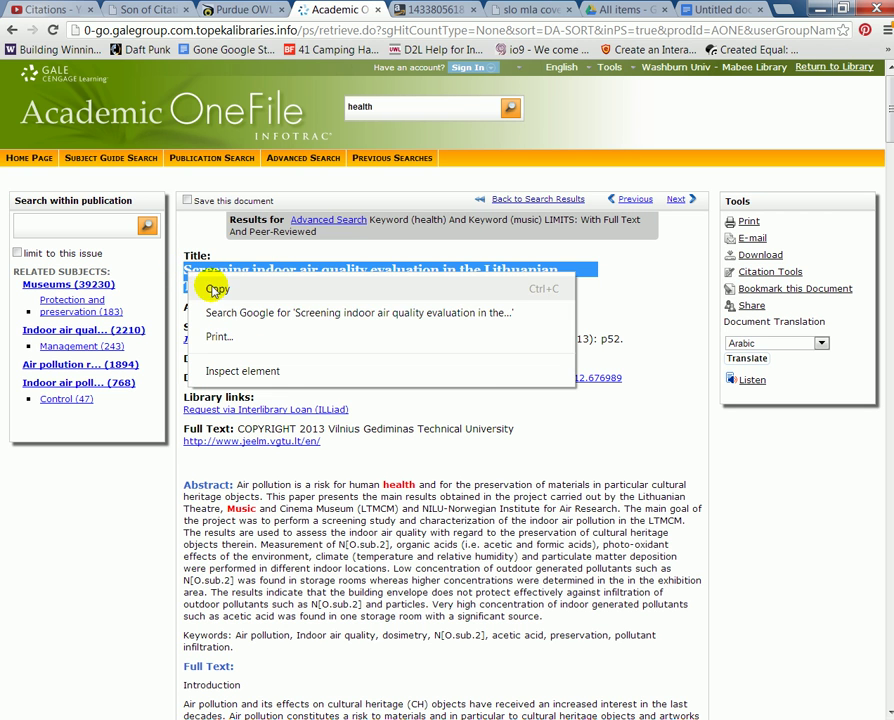
pyautogui.click(218, 289)
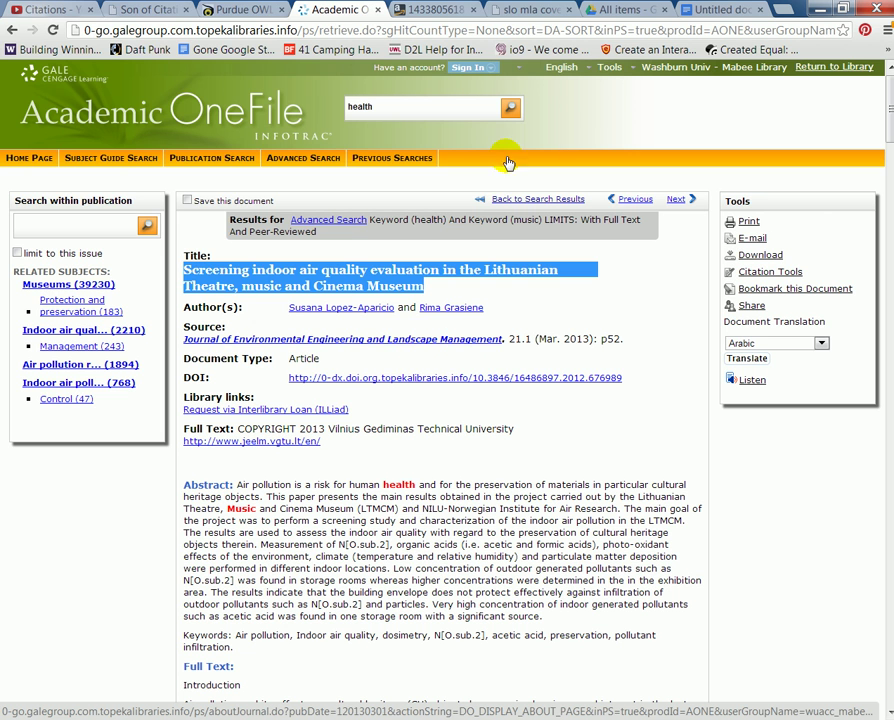
# - Paste the article title 'Screening indoor air quality evaluation in the Lithuanian Theatre, music and Cinema Museum' after '(2013).'
pyautogui.click(716, 10)
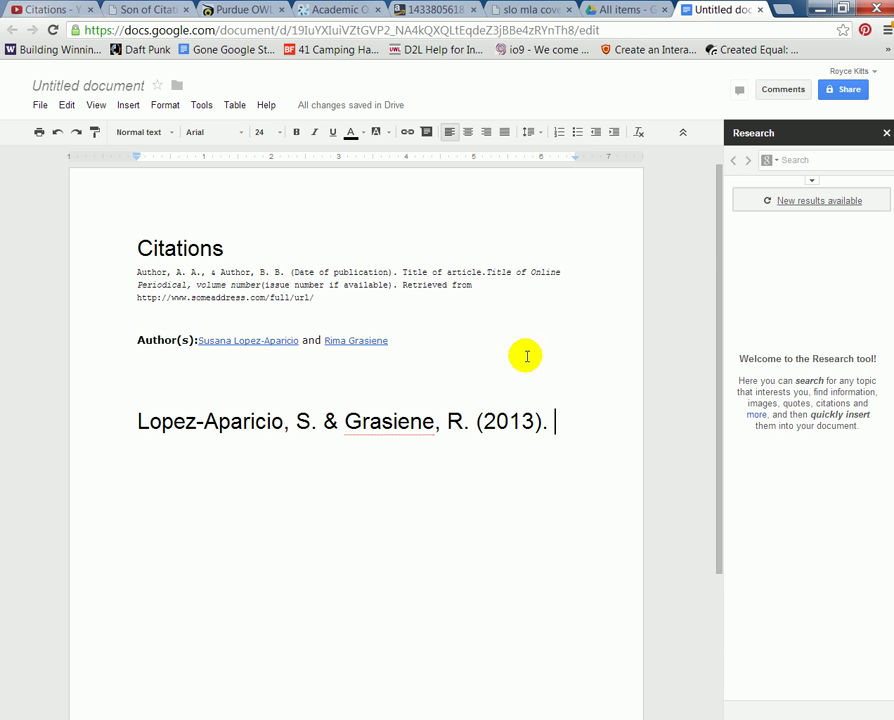
pyautogui.rightClick(563, 426)
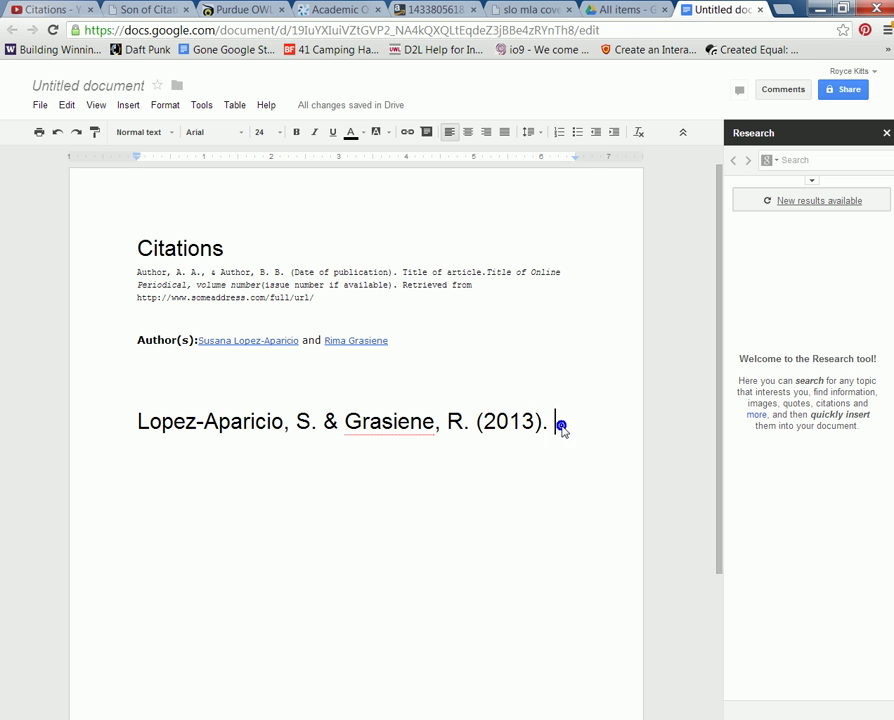
pyautogui.click(593, 481)
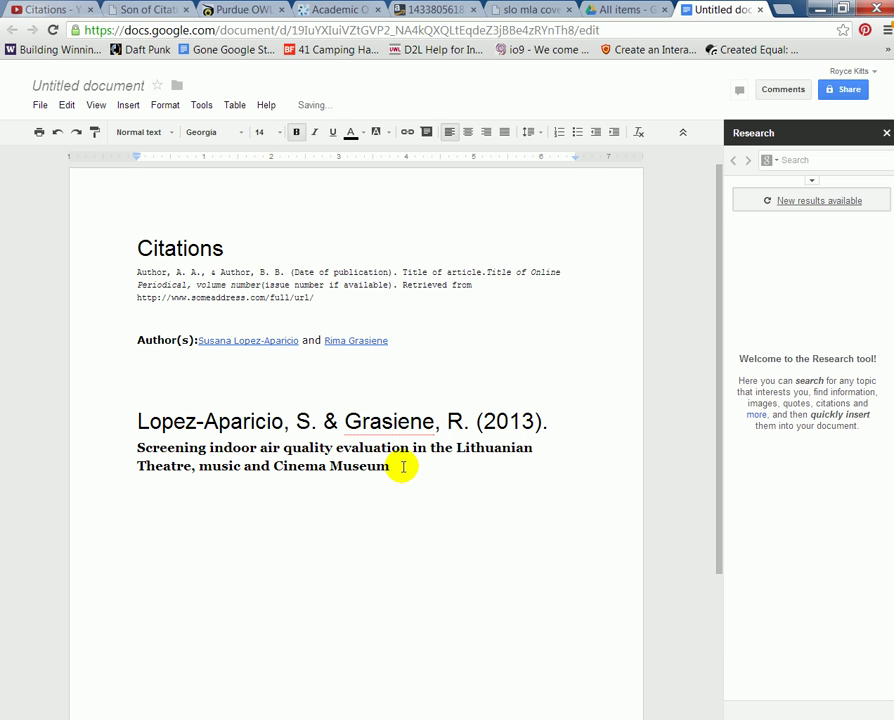
pyautogui.moveTo(381, 422); pyautogui.dragTo(342, 424)
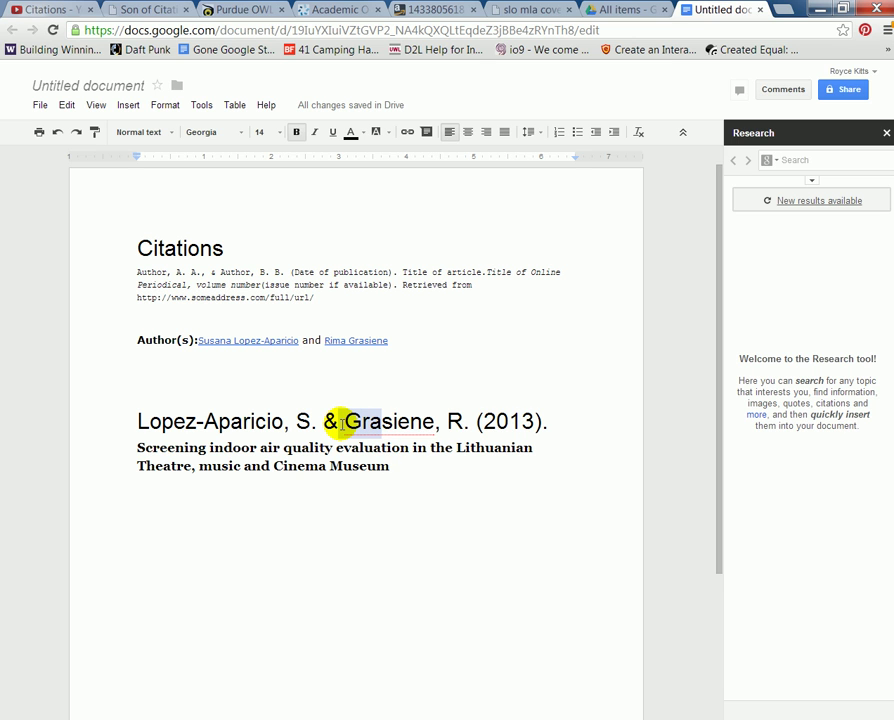
# - Format the pasted title as non-bold Arial 24 and end it with a period
pyautogui.moveTo(406, 466); pyautogui.dragTo(118, 449)
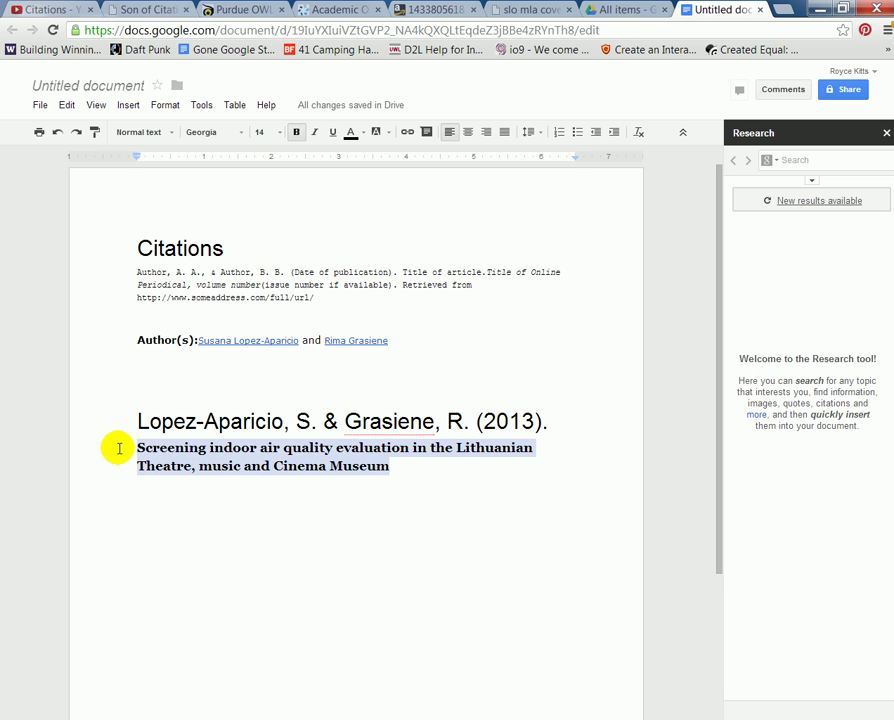
pyautogui.click(241, 132)
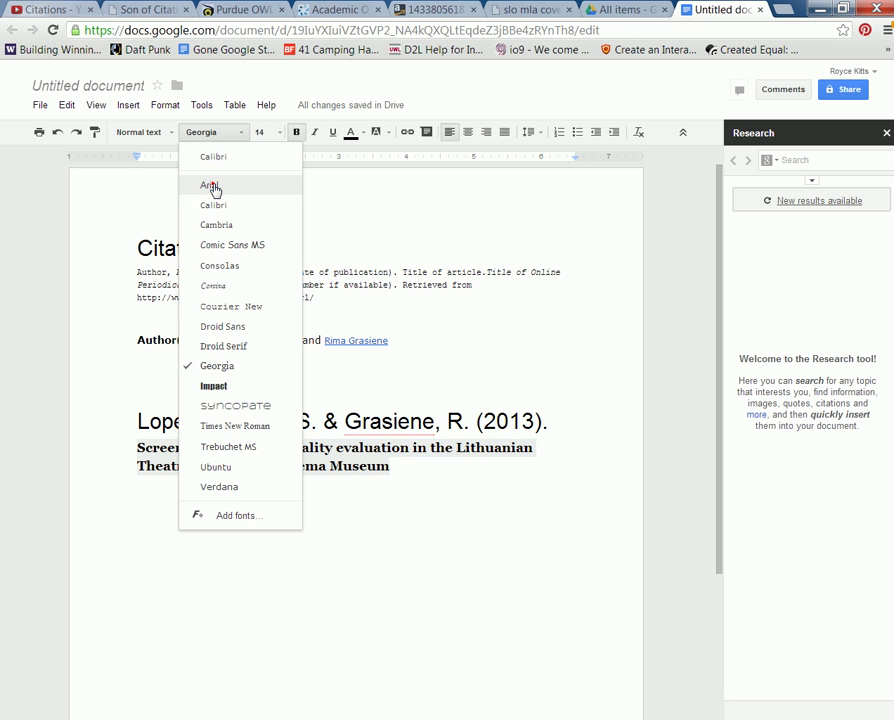
pyautogui.click(212, 184)
pyautogui.click(278, 134)
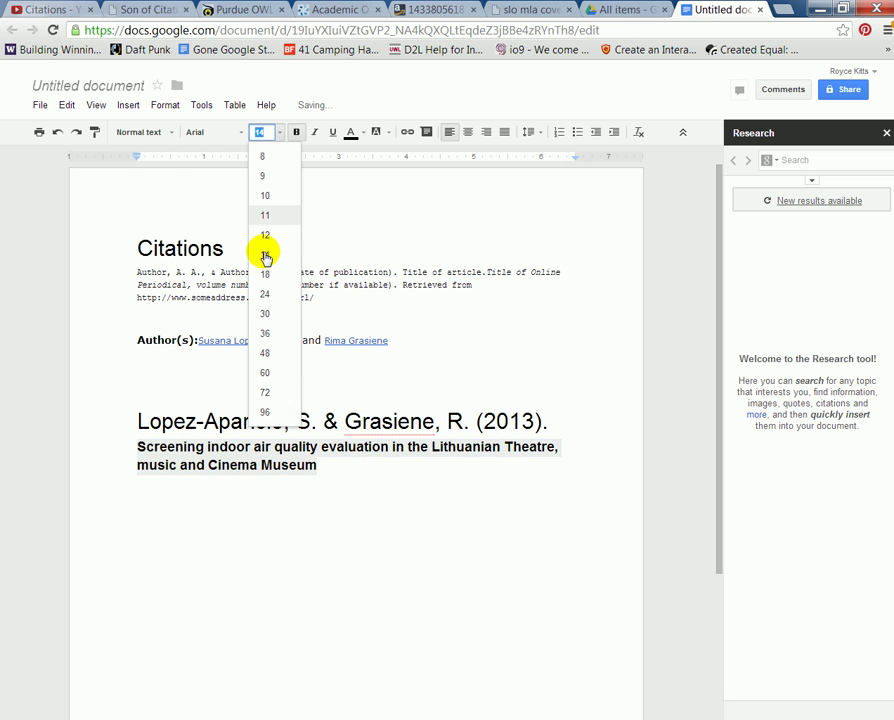
pyautogui.click(265, 295)
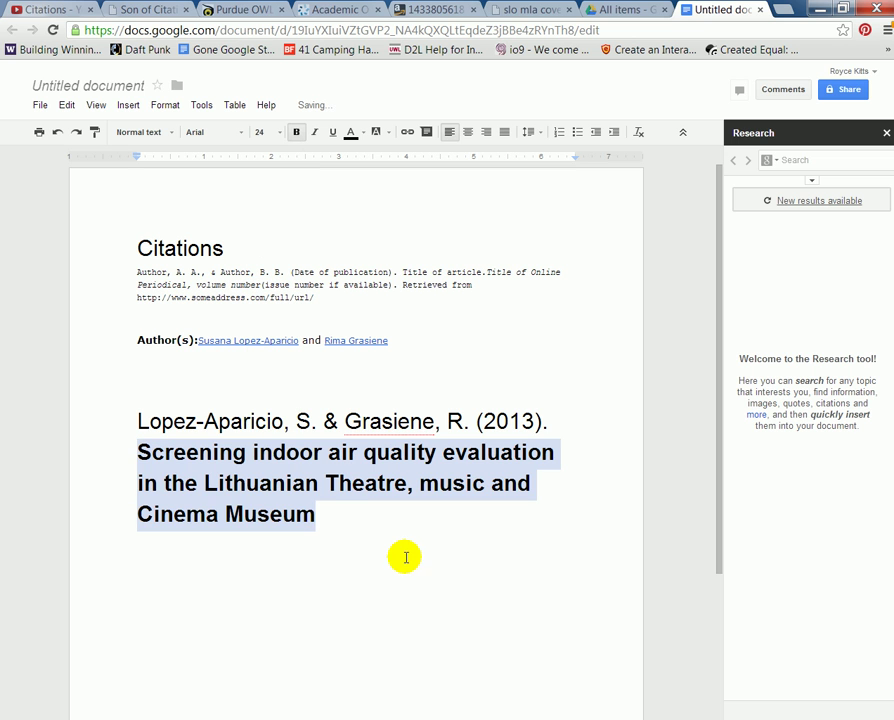
pyautogui.click(296, 132)
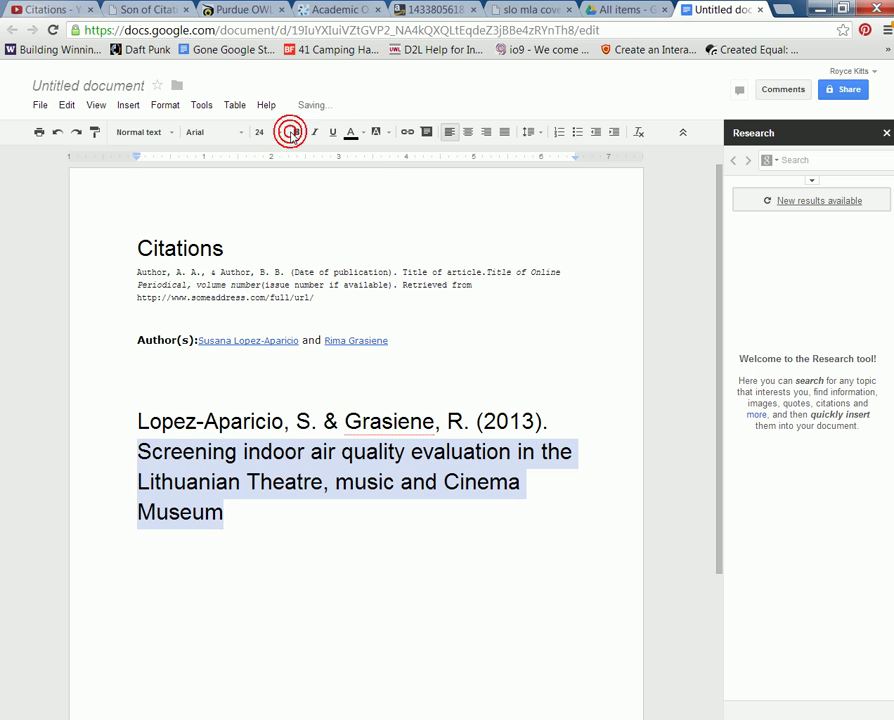
pyautogui.click(242, 532)
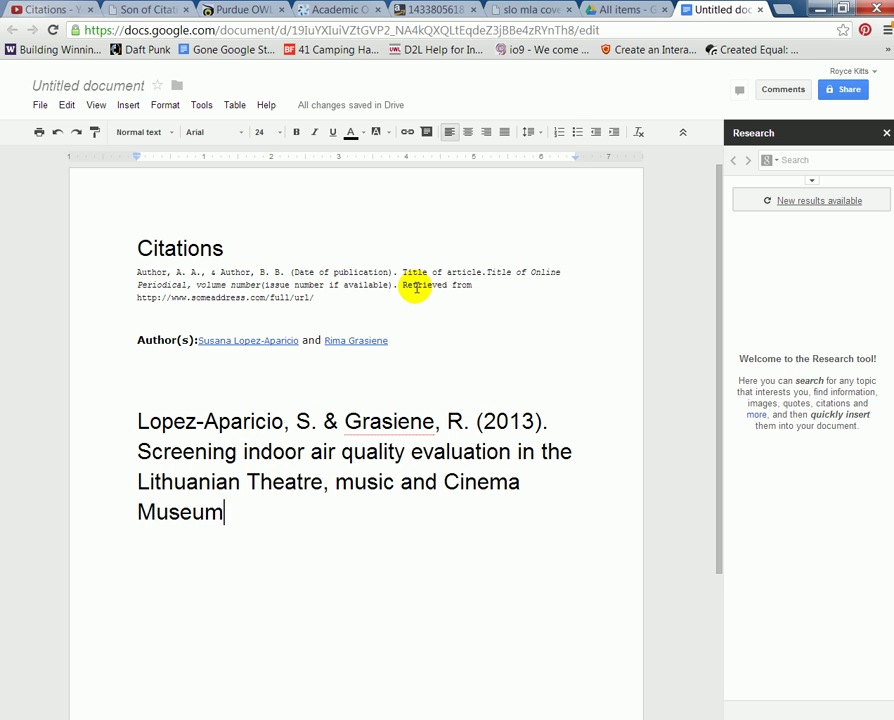
pyautogui.write('.')
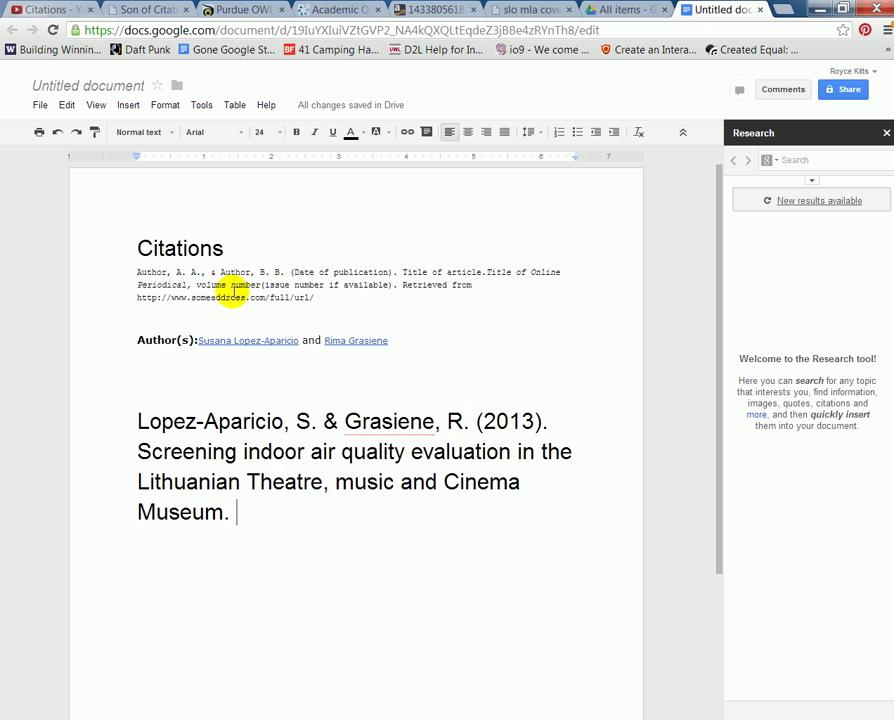
# - Open the Journal of Environmental Engineering and Landscape Management publication page from the article record
pyautogui.click(352, 10)
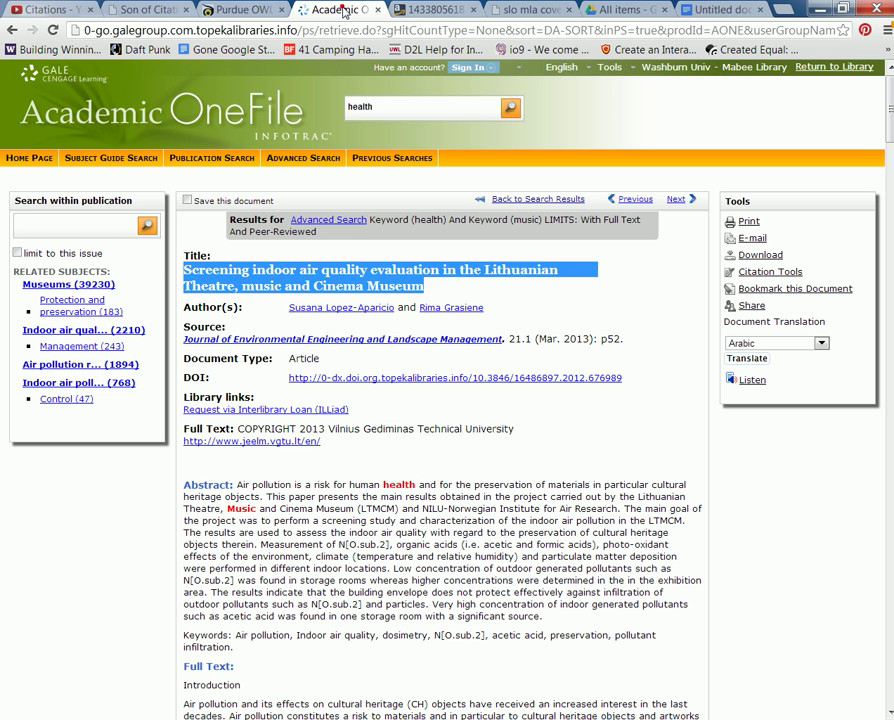
pyautogui.click(351, 360)
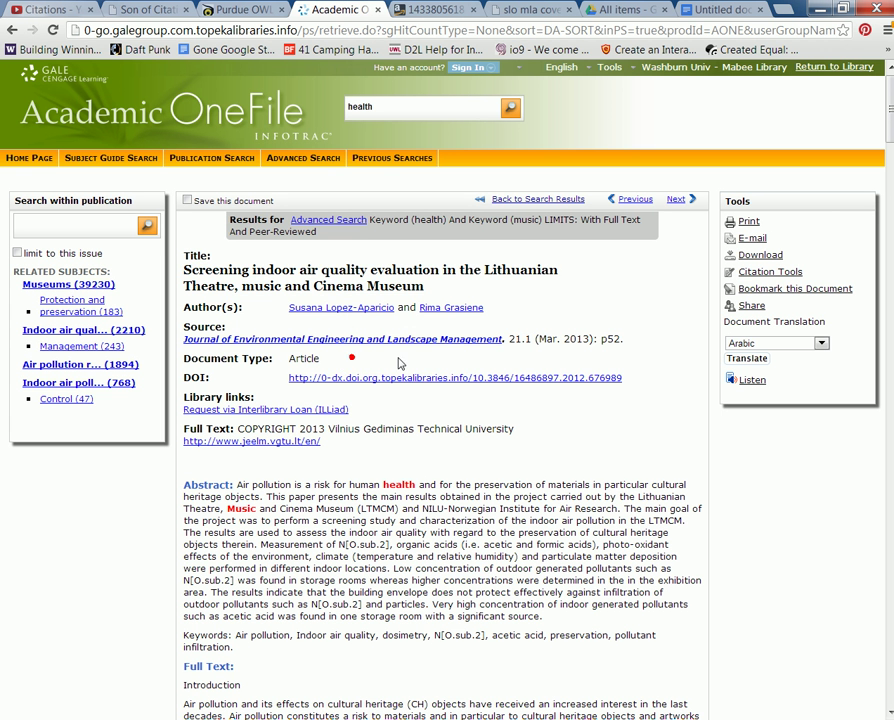
pyautogui.click(505, 341)
pyautogui.moveTo(505, 341); pyautogui.dragTo(436, 362)
pyautogui.moveTo(505, 343); pyautogui.dragTo(184, 334)
pyautogui.click(185, 342)
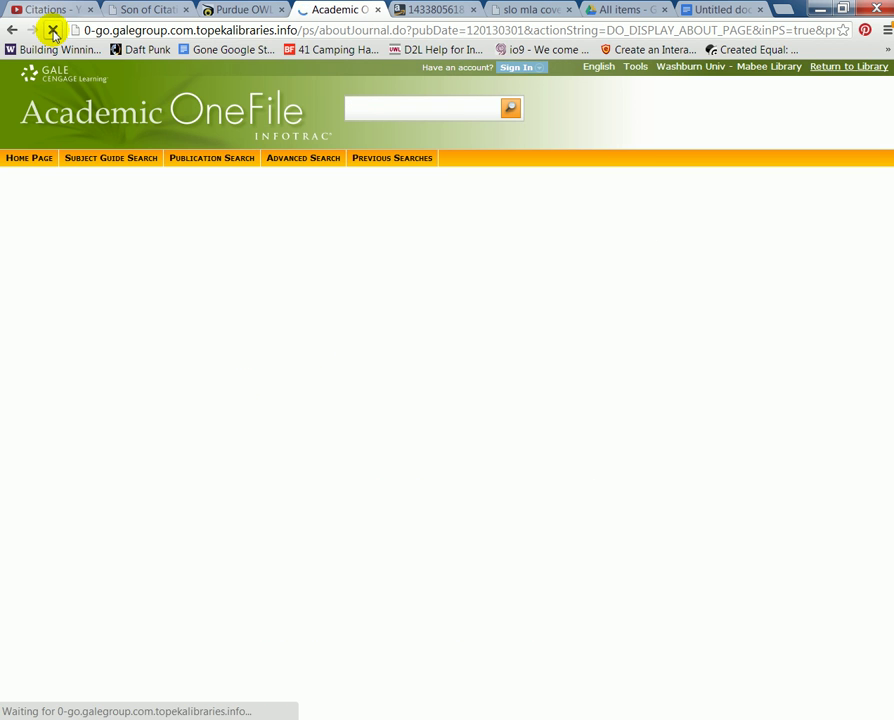
# - Copy the full journal title and return to the citation document
pyautogui.moveTo(186, 226); pyautogui.dragTo(666, 226)
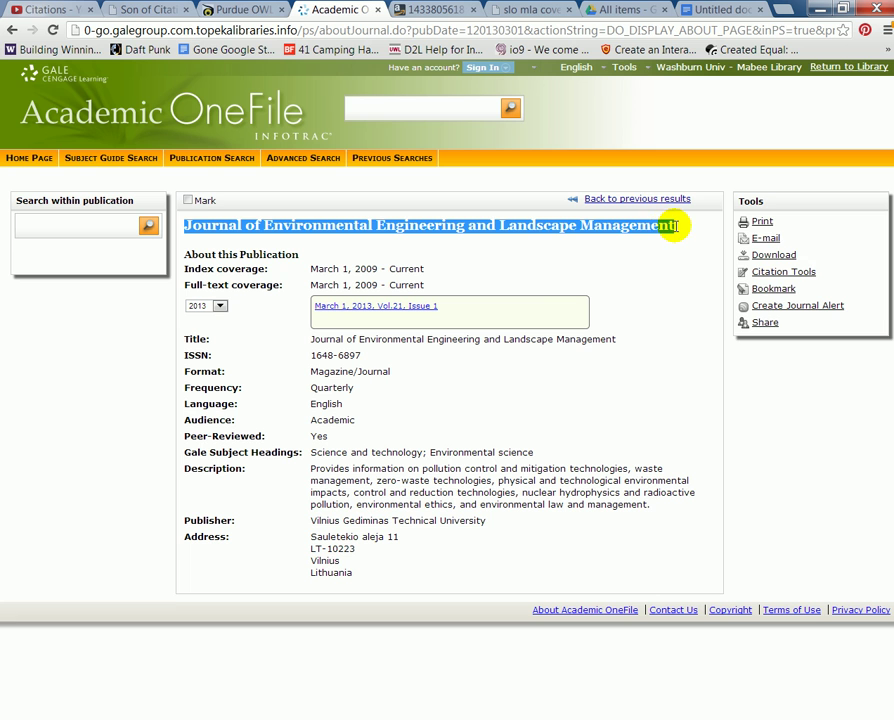
pyautogui.rightClick(652, 228)
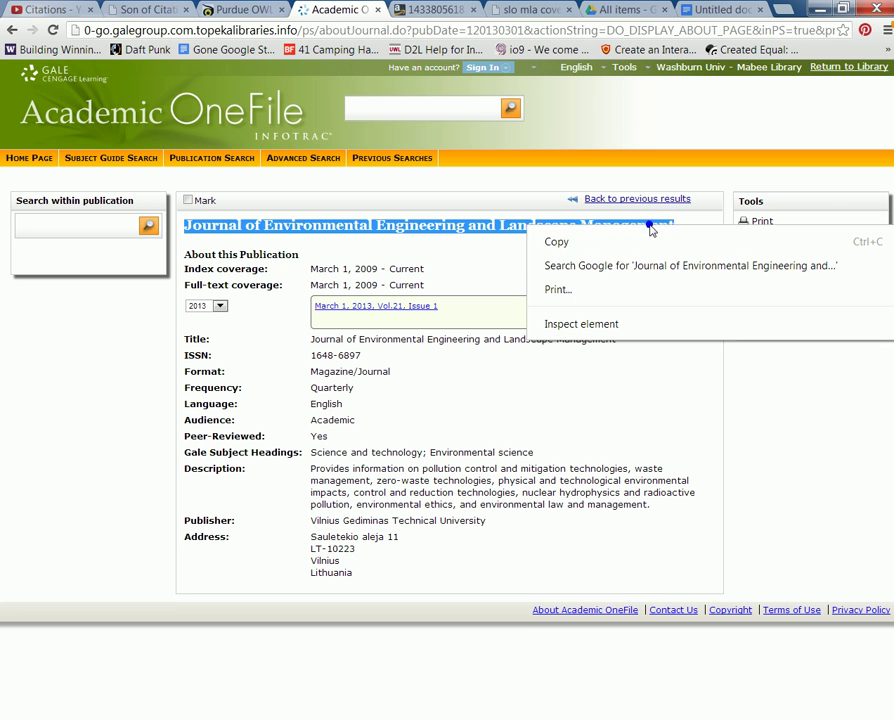
pyautogui.click(570, 242)
pyautogui.click(12, 30)
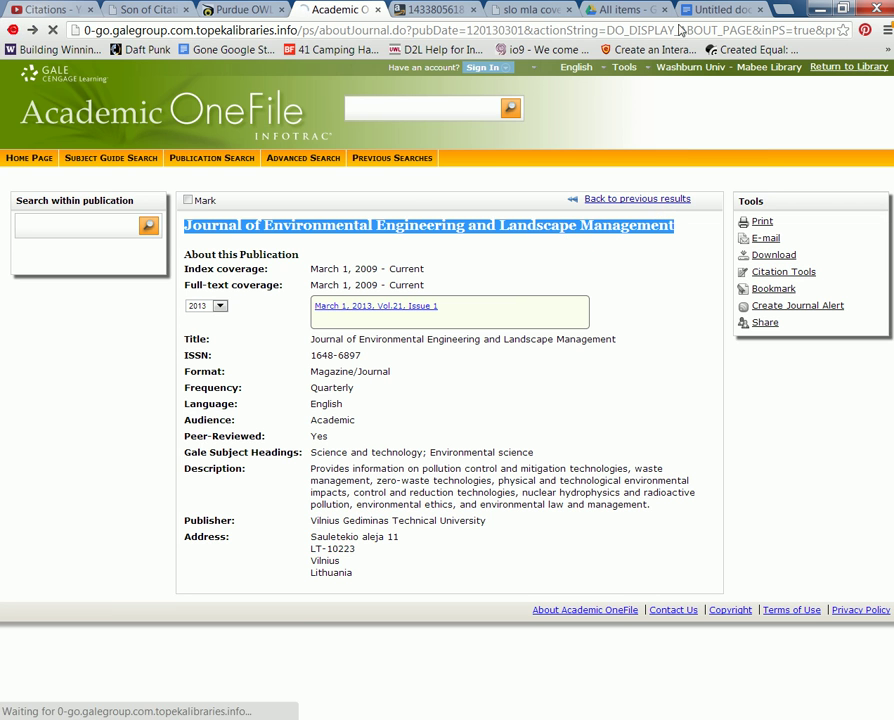
pyautogui.click(699, 13)
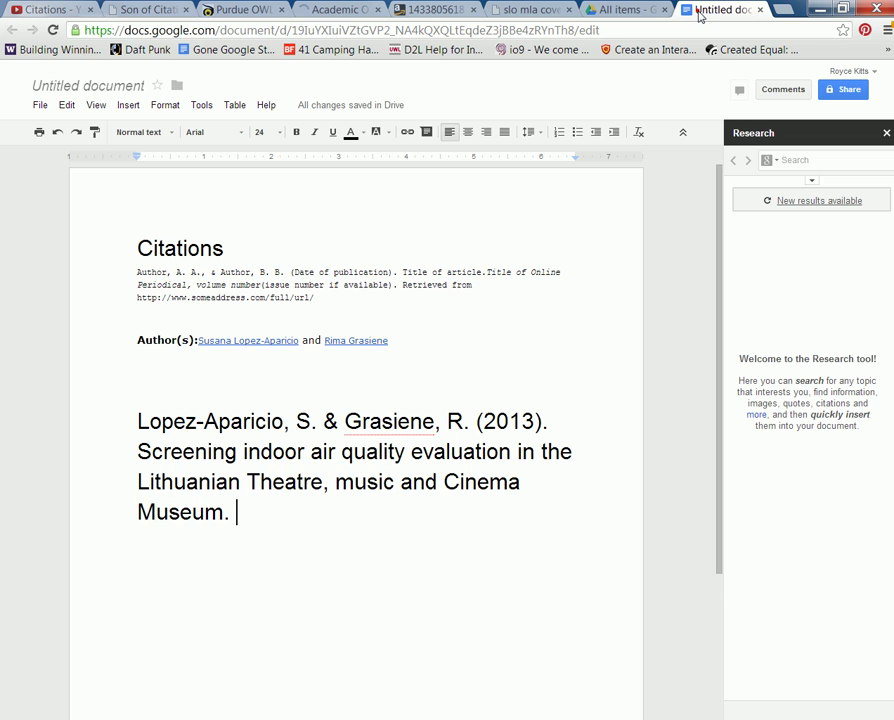
# - Paste the journal name after 'Museum.' in the citation
pyautogui.rightClick(251, 513)
pyautogui.click(265, 340)
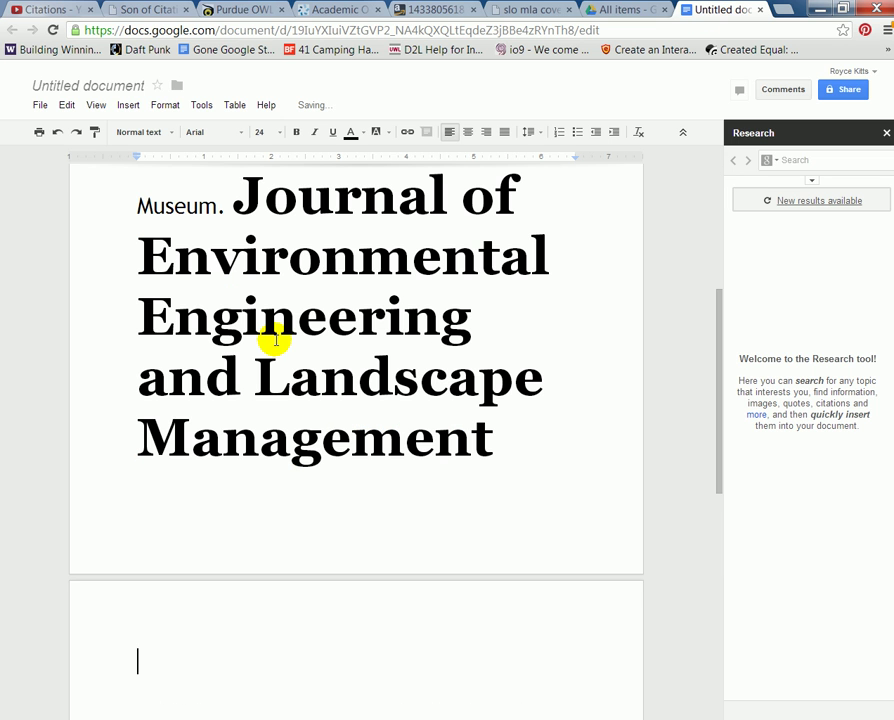
pyautogui.moveTo(134, 644); pyautogui.dragTo(234, 480)
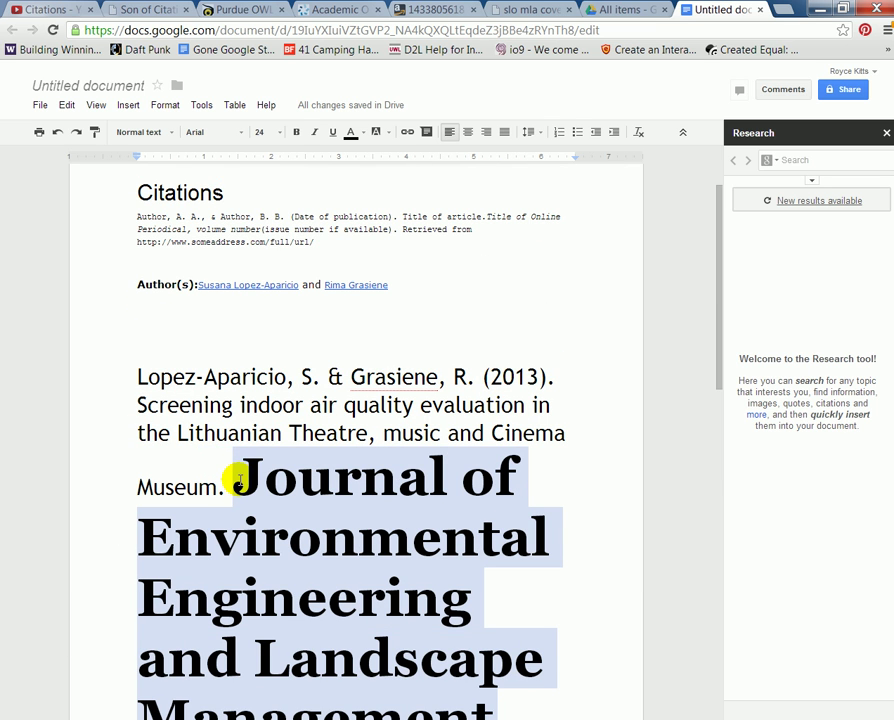
# - Make the journal name italic, non-bold Arial 24
pyautogui.click(238, 133)
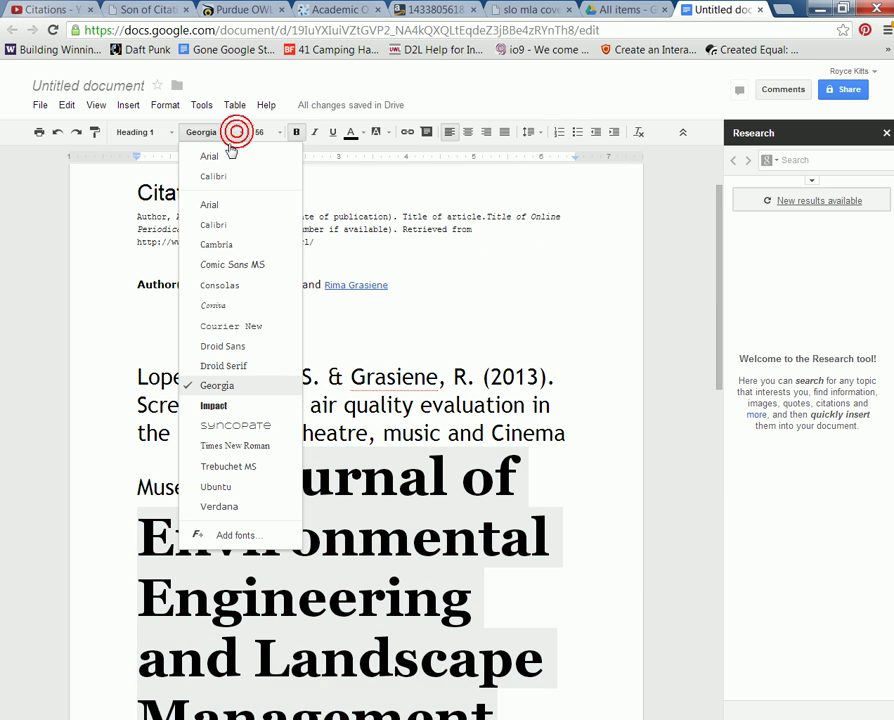
pyautogui.click(222, 156)
pyautogui.click(268, 133)
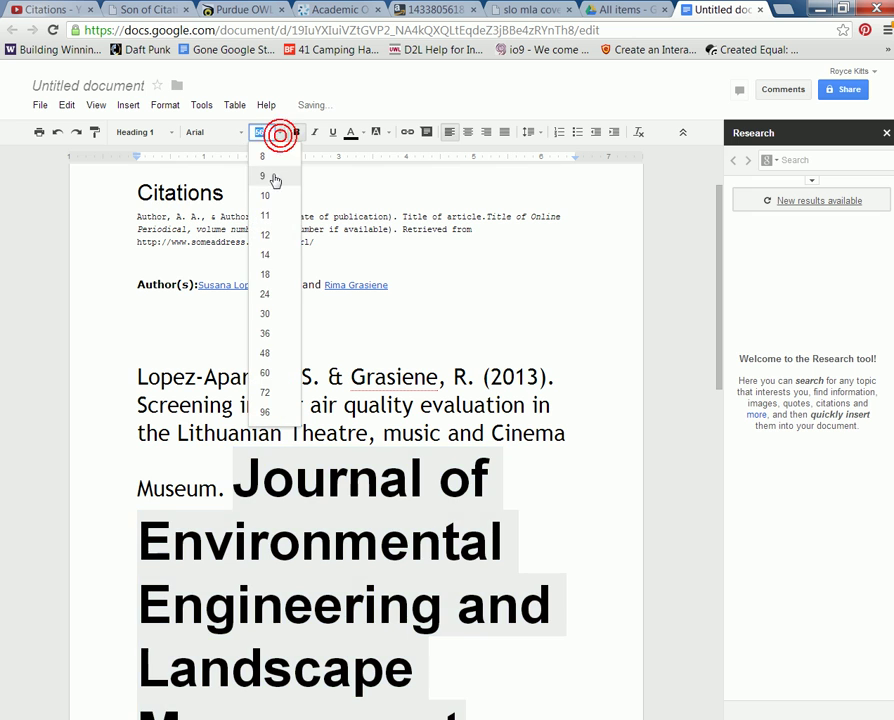
pyautogui.click(266, 293)
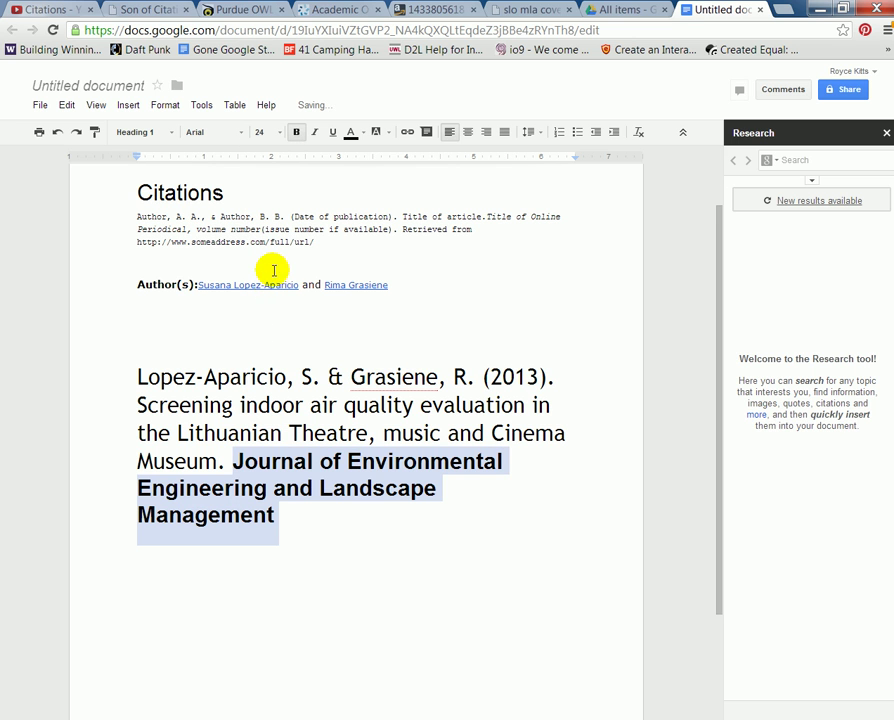
pyautogui.click(296, 135)
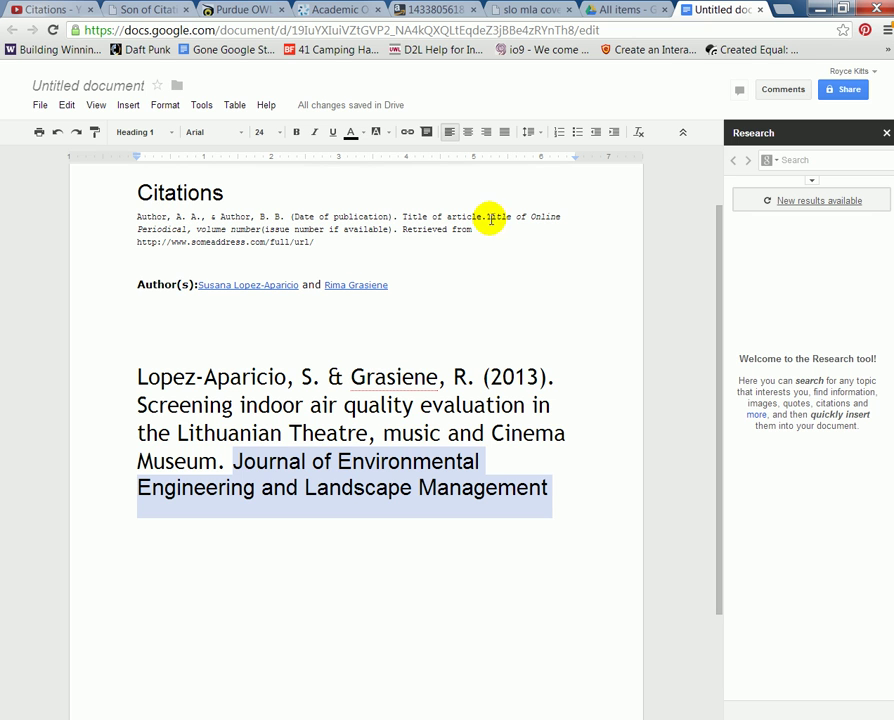
pyautogui.click(314, 134)
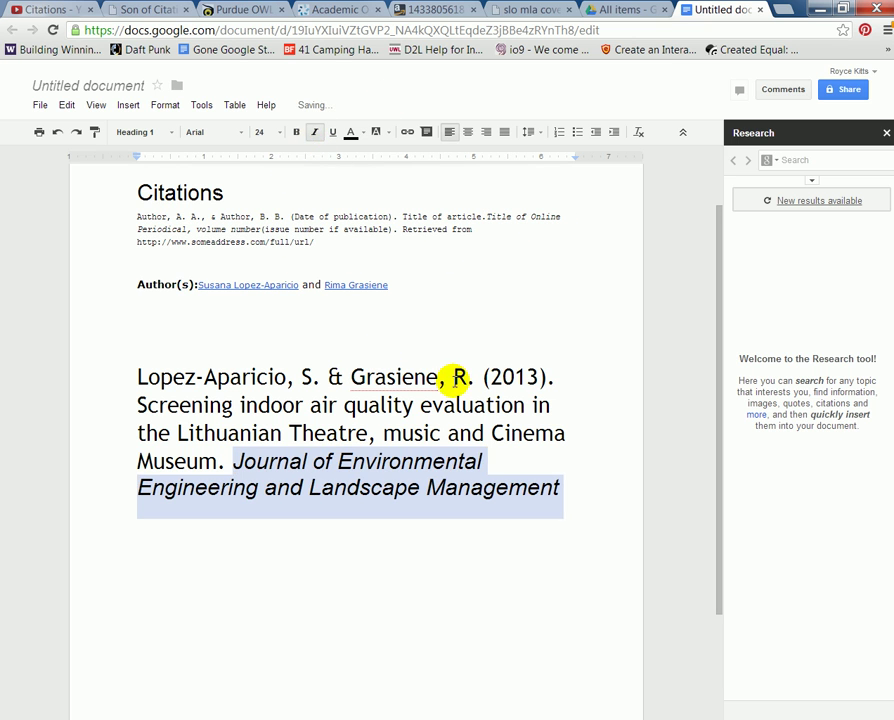
pyautogui.click(445, 460)
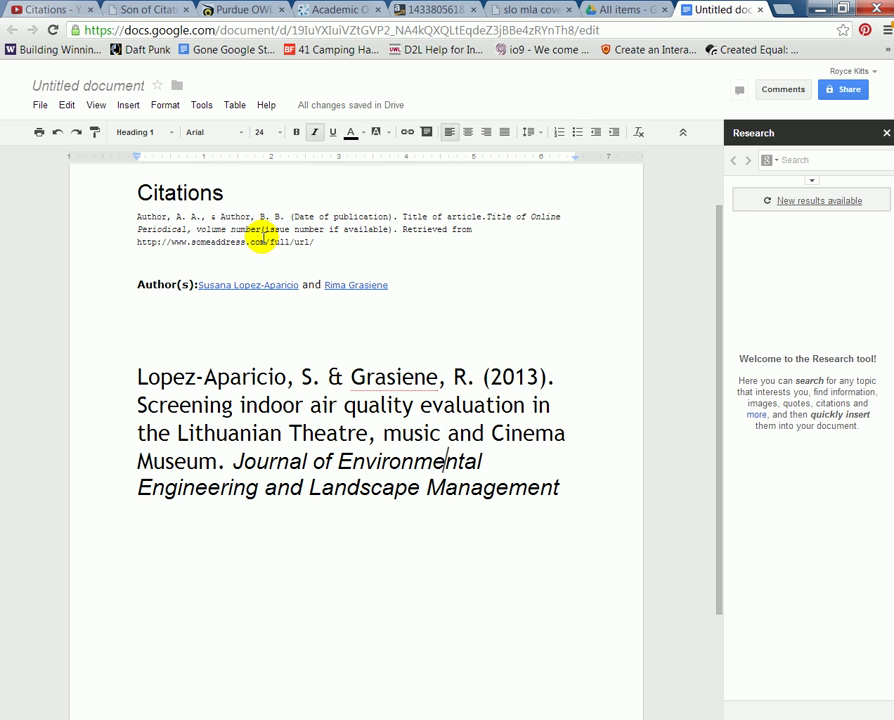
pyautogui.click(338, 10)
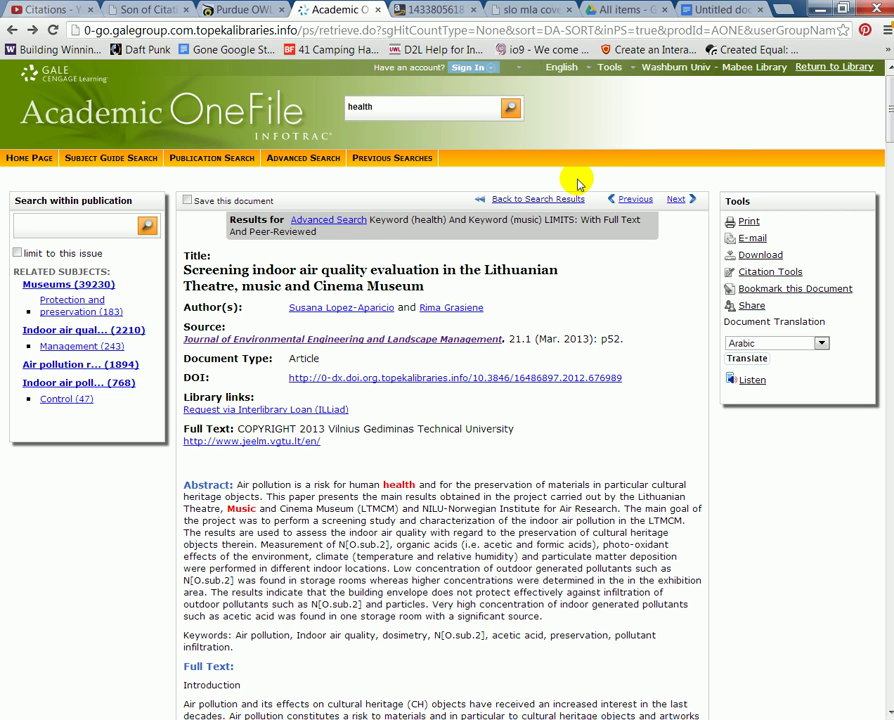
# - Type ', 21(1).' after the journal name for the volume and issue
pyautogui.click(700, 9)
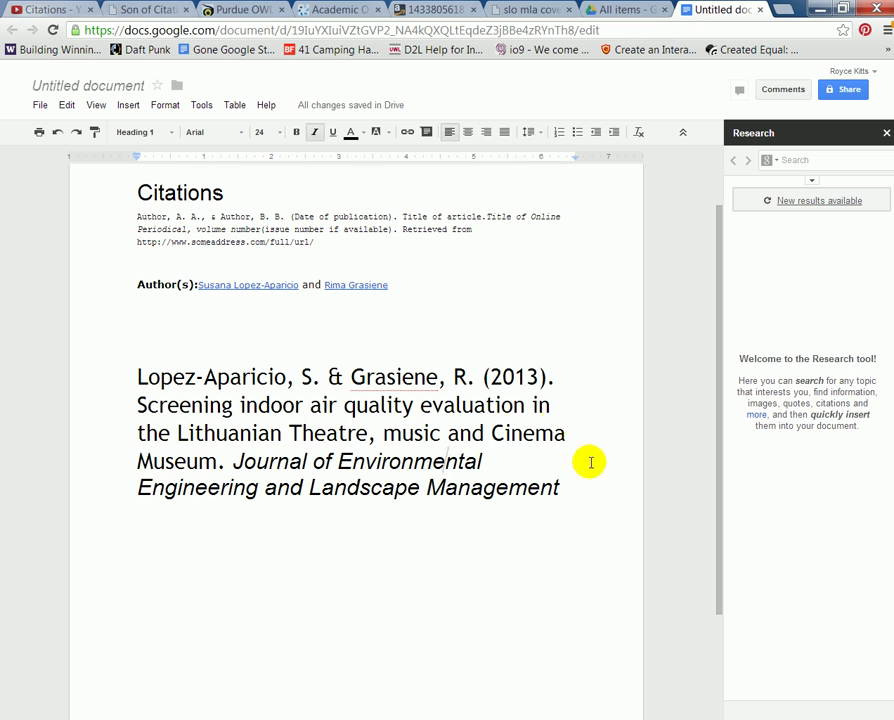
pyautogui.click(568, 488)
pyautogui.write(',')
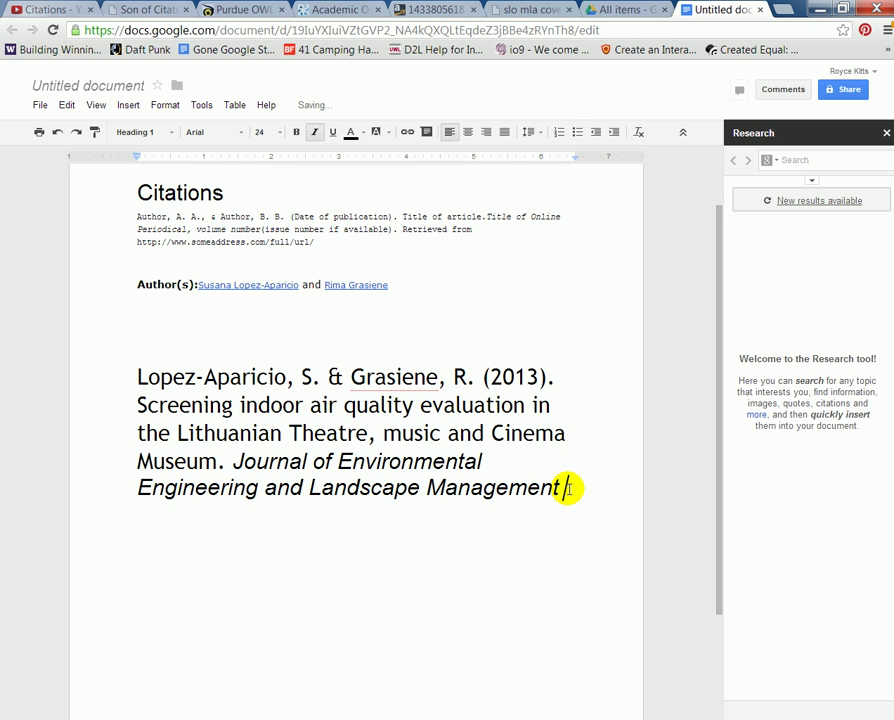
pyautogui.write(' 21(1).')
pyautogui.click(335, 14)
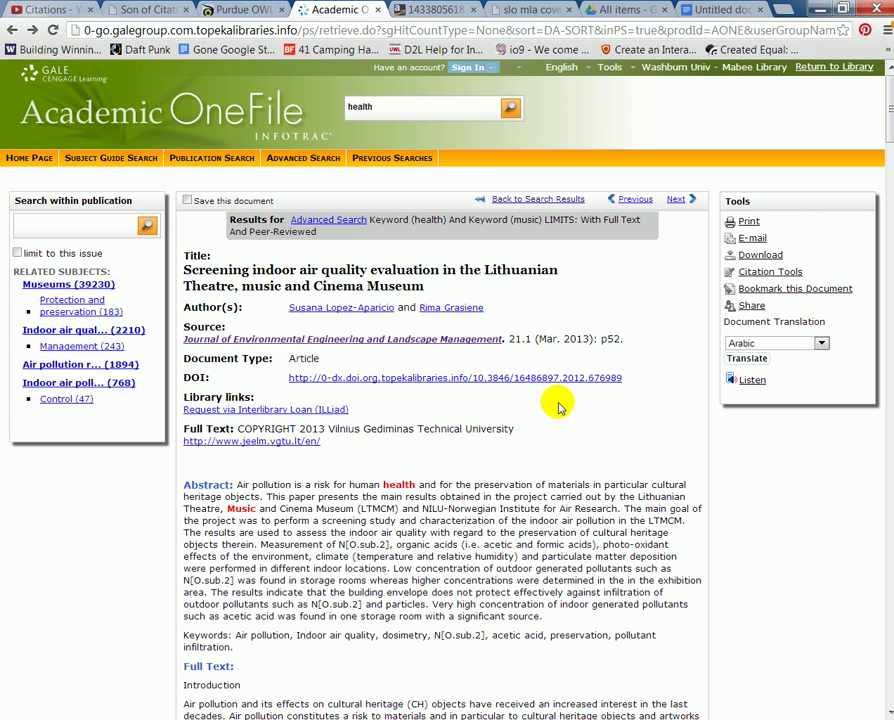
# - Select and copy the article's full DOI link from the Academic OneFile record
pyautogui.moveTo(651, 377); pyautogui.dragTo(293, 381)
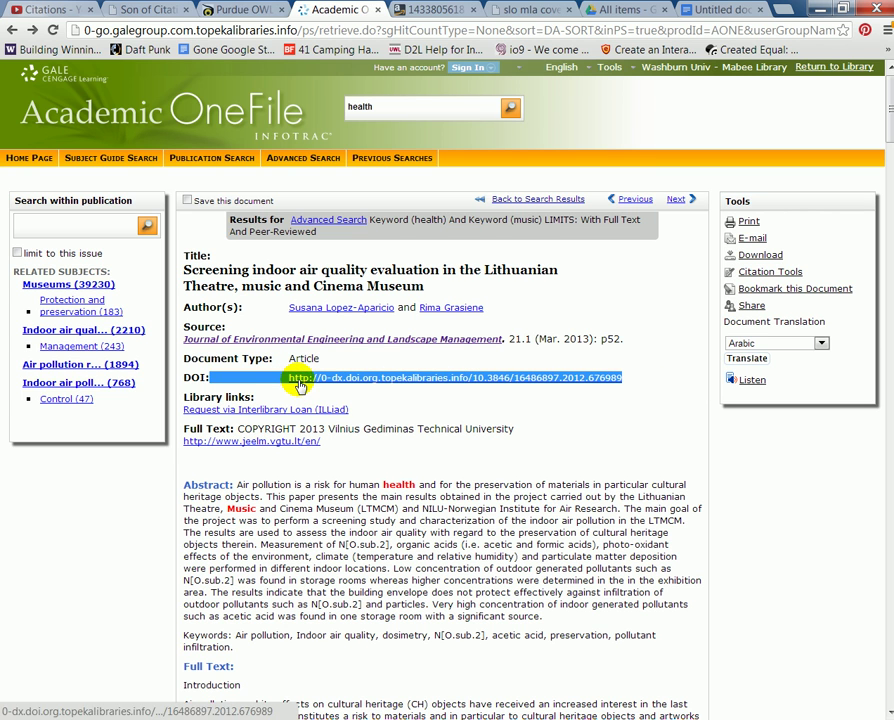
pyautogui.click(385, 397)
pyautogui.moveTo(630, 379); pyautogui.dragTo(286, 378)
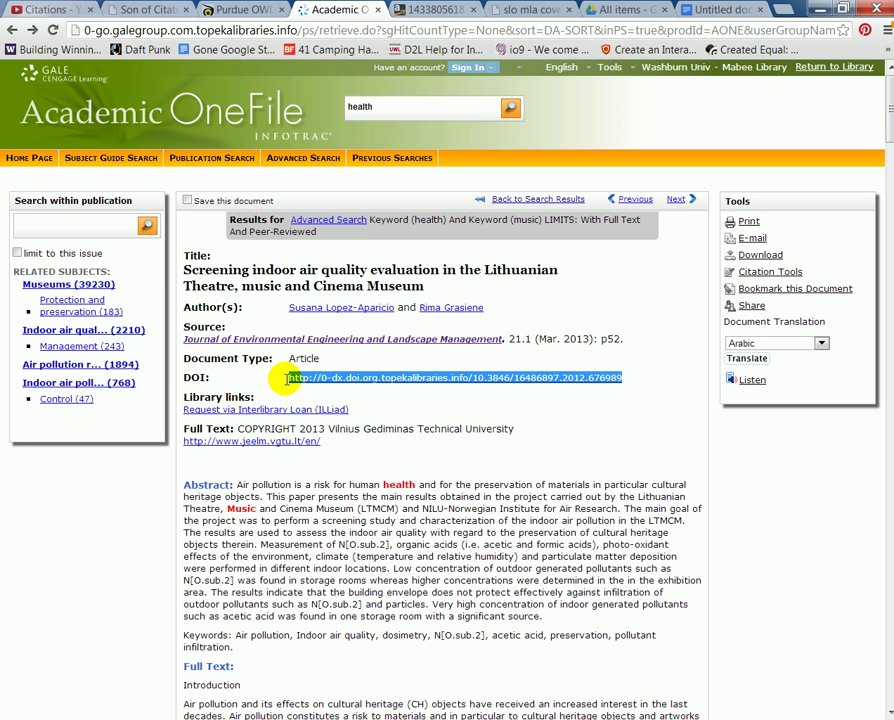
pyautogui.rightClick(290, 378)
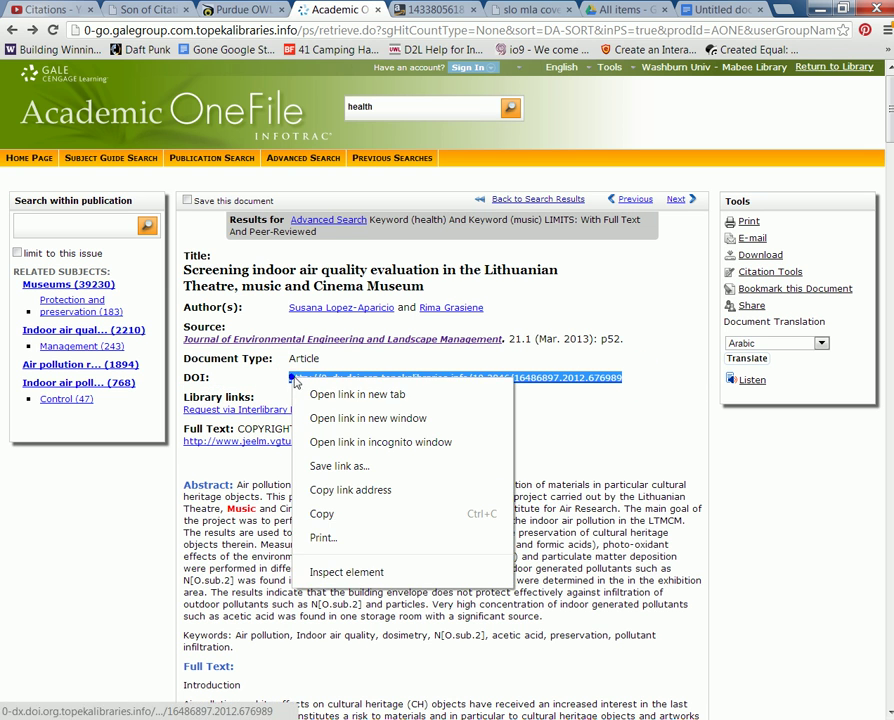
pyautogui.click(332, 514)
pyautogui.click(712, 10)
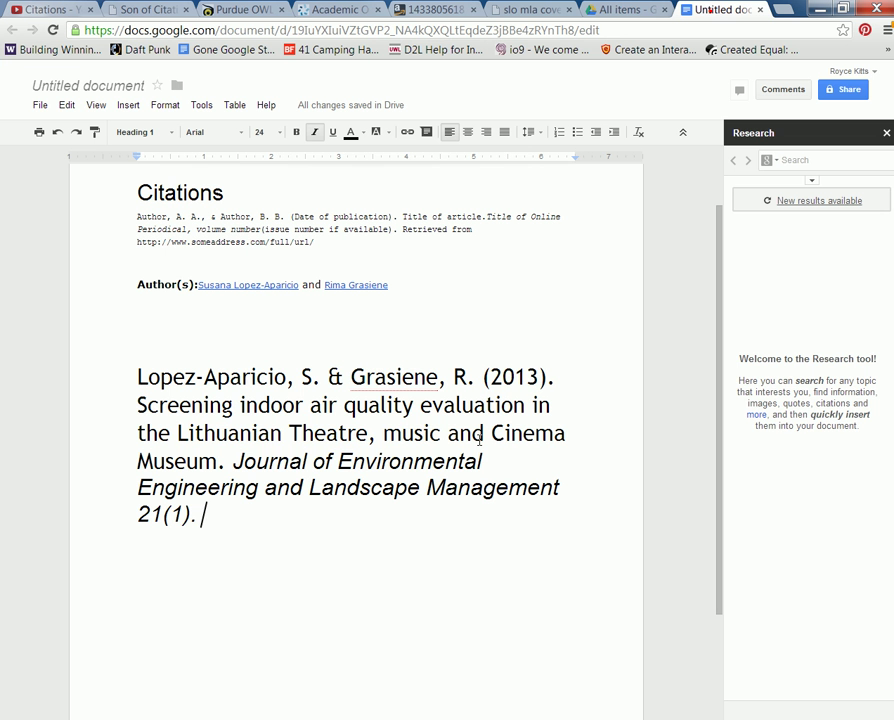
# - Paste the DOI link below the citation and set it to Arial 24
pyautogui.rightClick(226, 516)
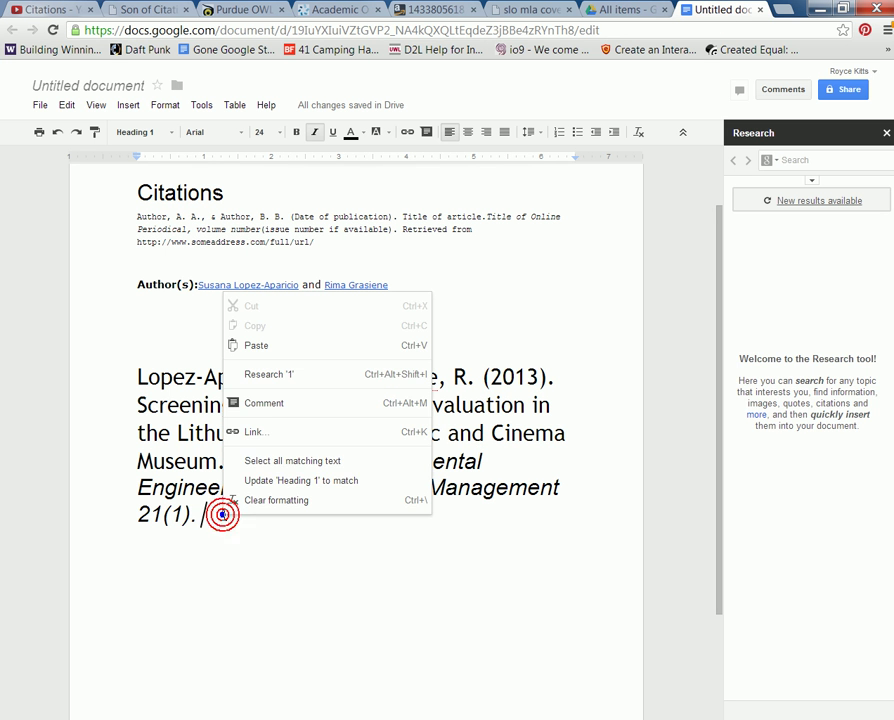
pyautogui.click(261, 348)
pyautogui.moveTo(152, 594); pyautogui.dragTo(124, 551)
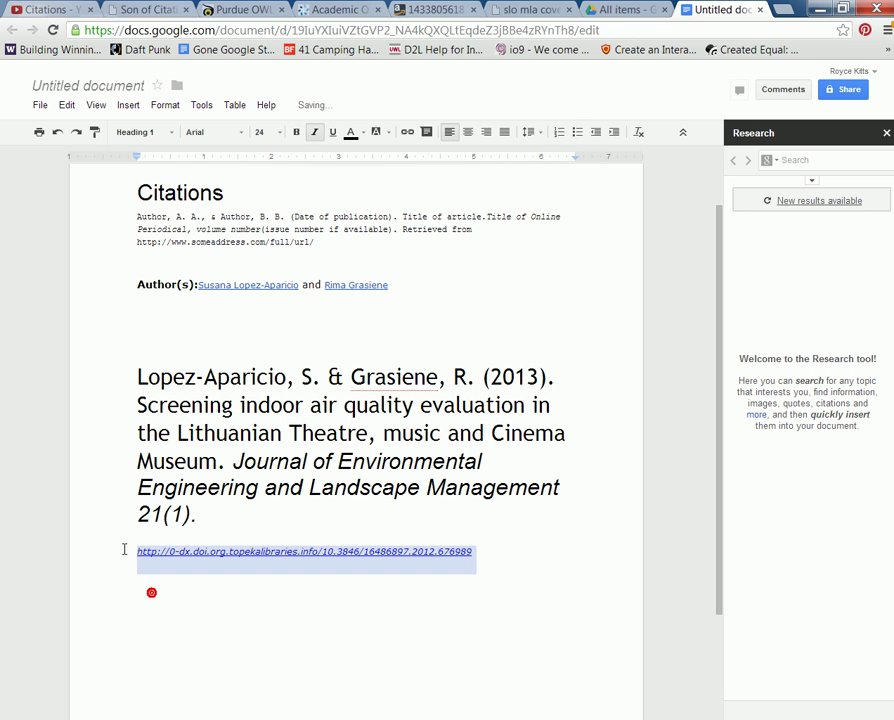
pyautogui.click(240, 134)
pyautogui.click(211, 160)
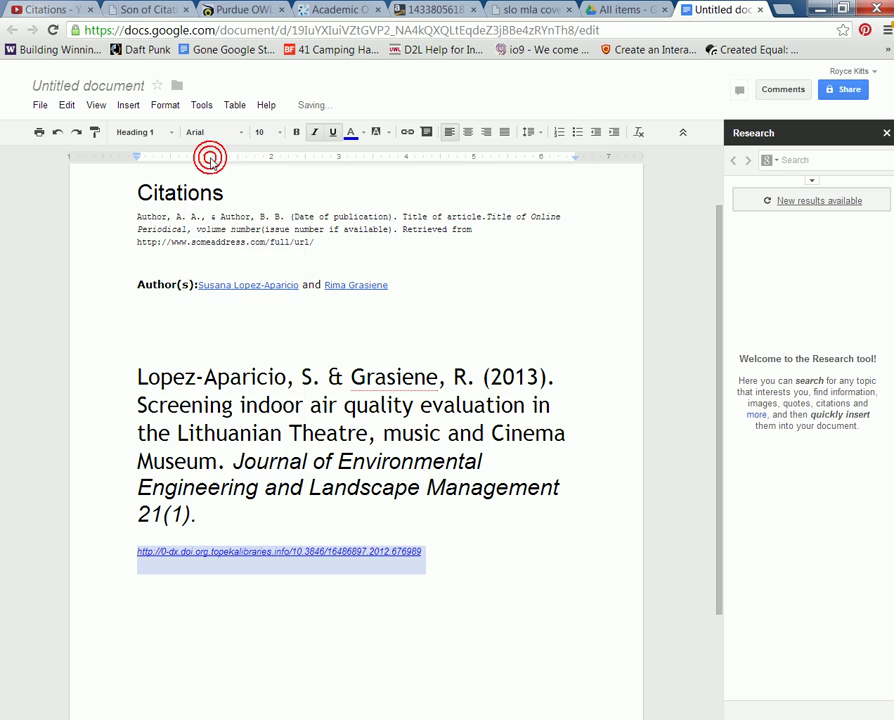
pyautogui.click(278, 134)
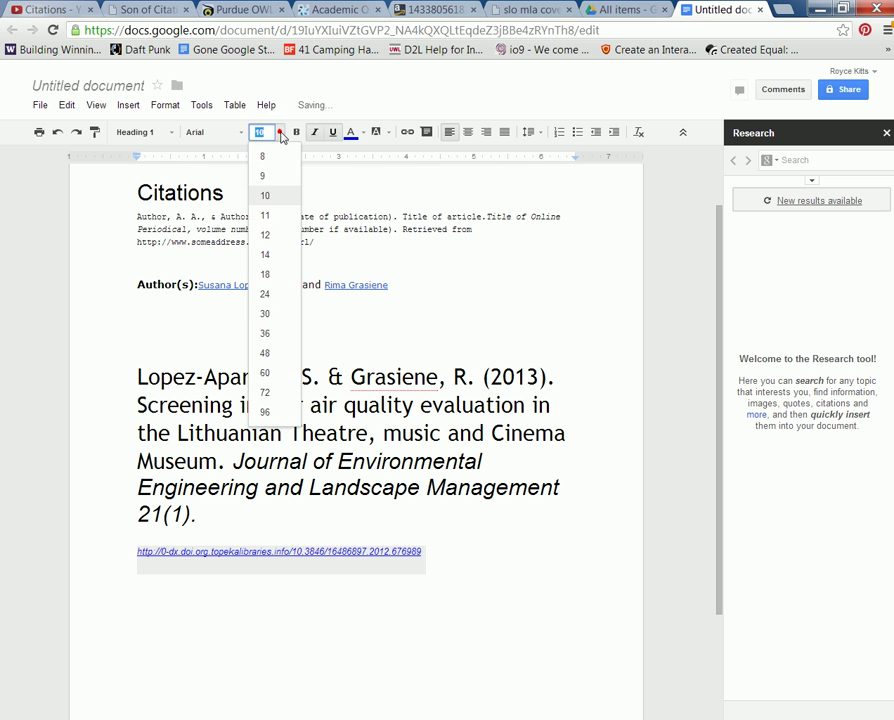
pyautogui.click(265, 296)
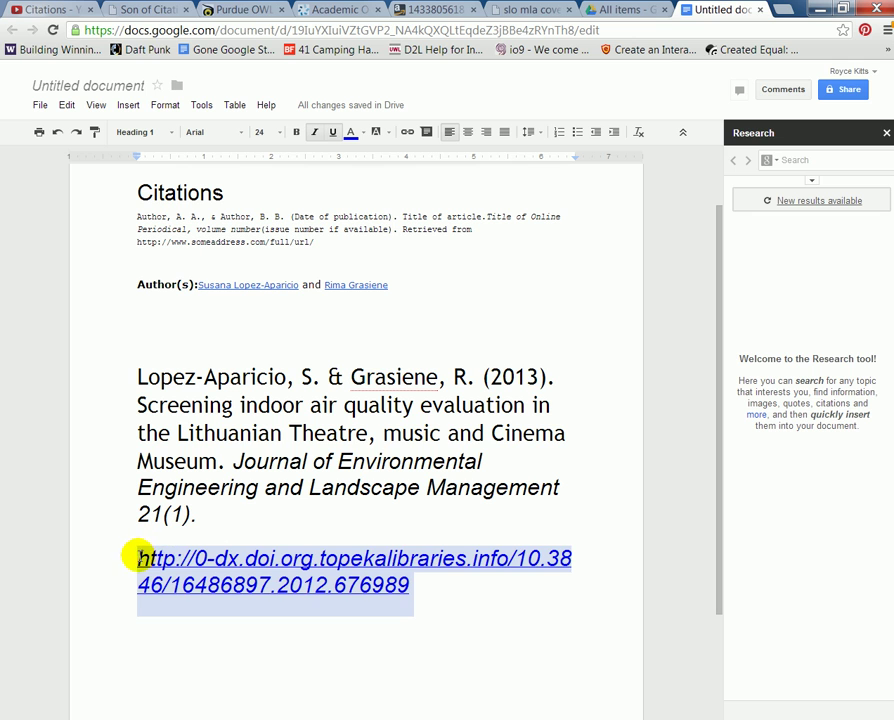
pyautogui.click(137, 556)
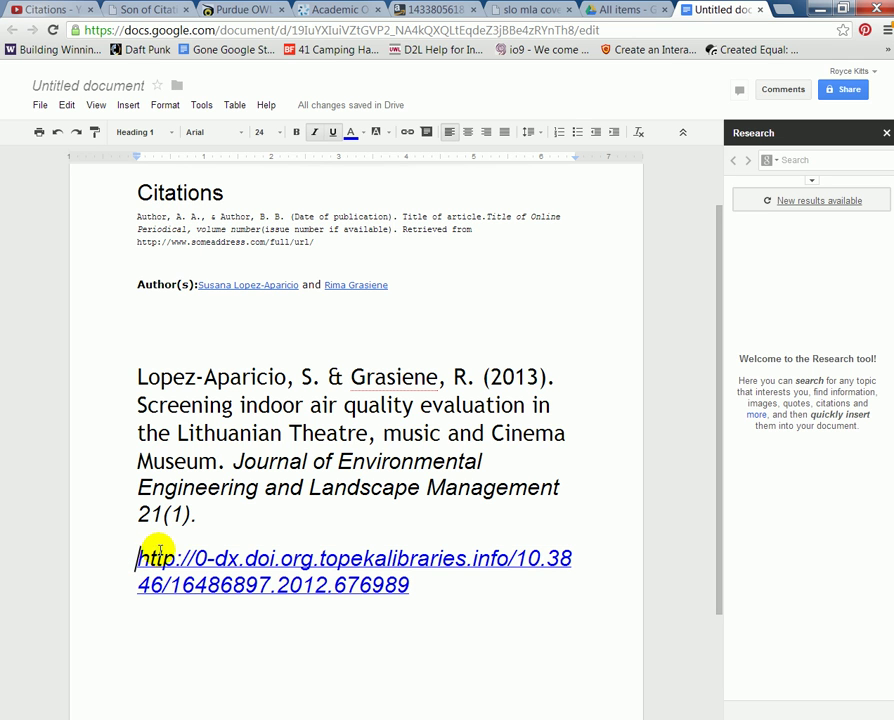
# - Add non-italic 'Retrieved from' after 21(1). with the DOI link on its own line
pyautogui.click(230, 524)
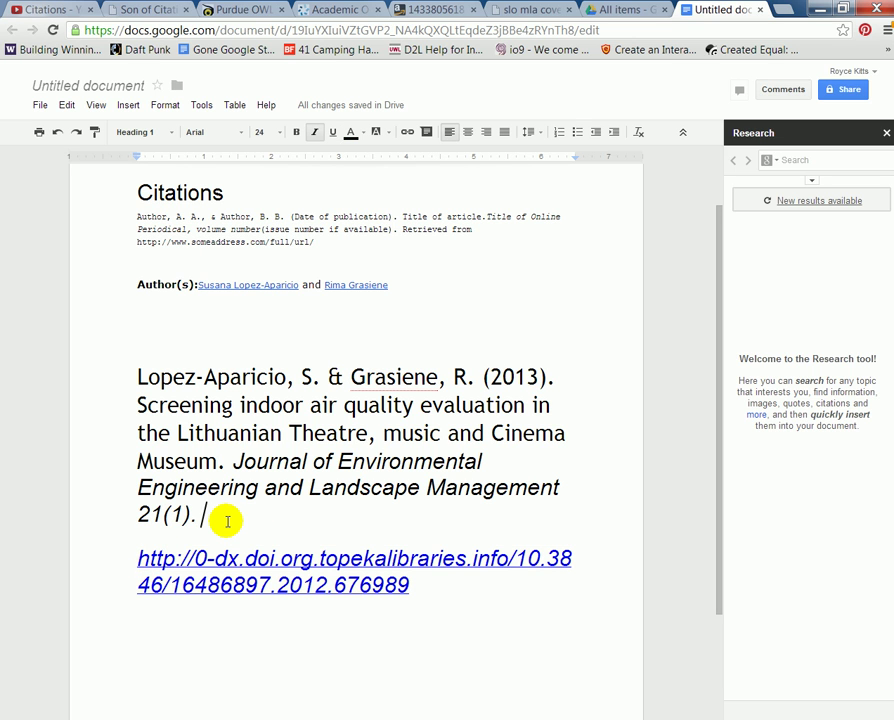
pyautogui.click(318, 132)
pyautogui.write('Retrieved from:')
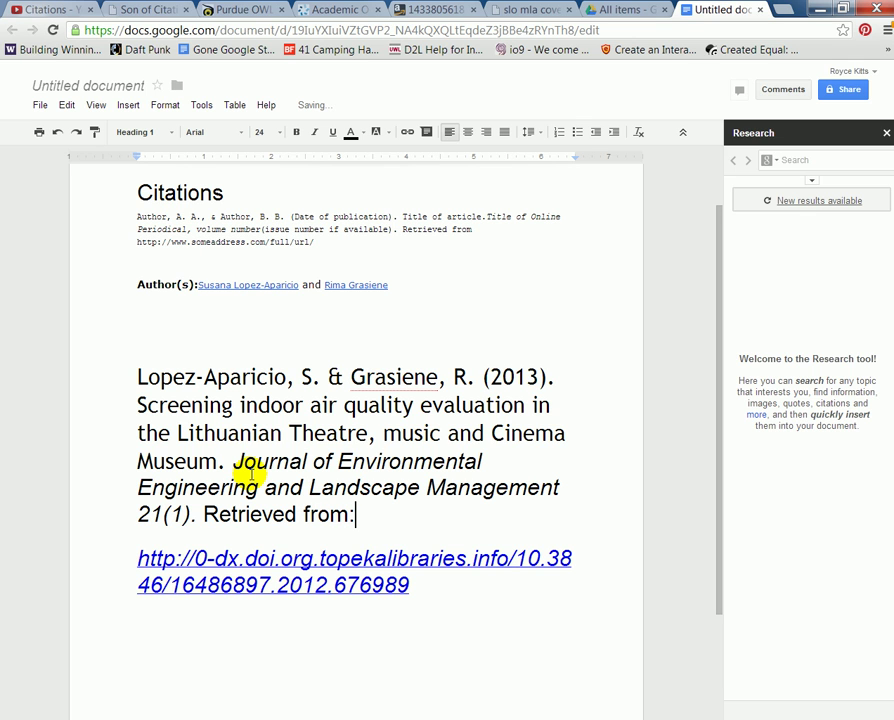
pyautogui.click(133, 559)
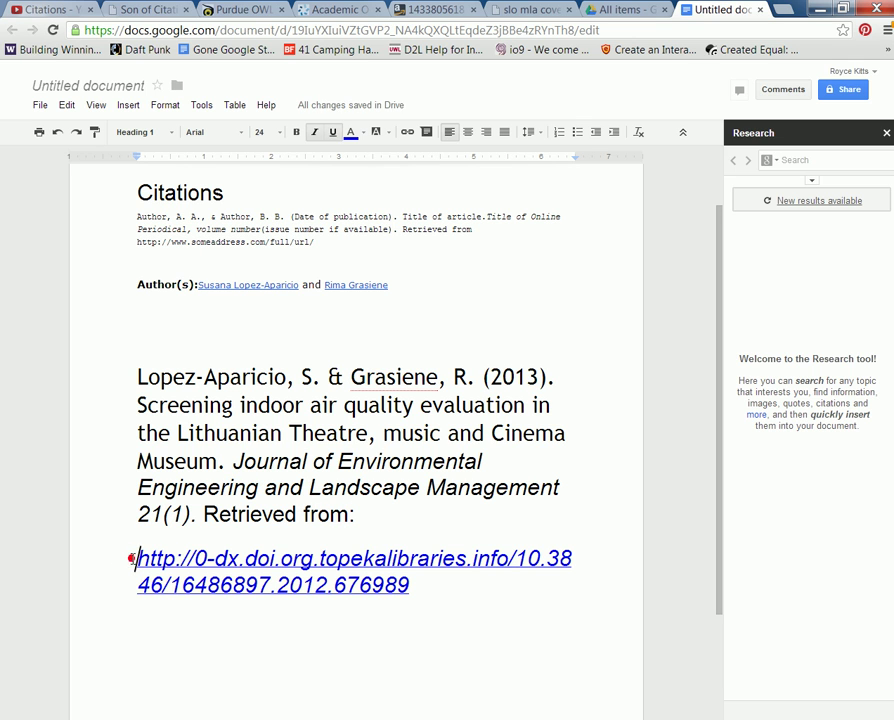
pyautogui.press('BackSpace')
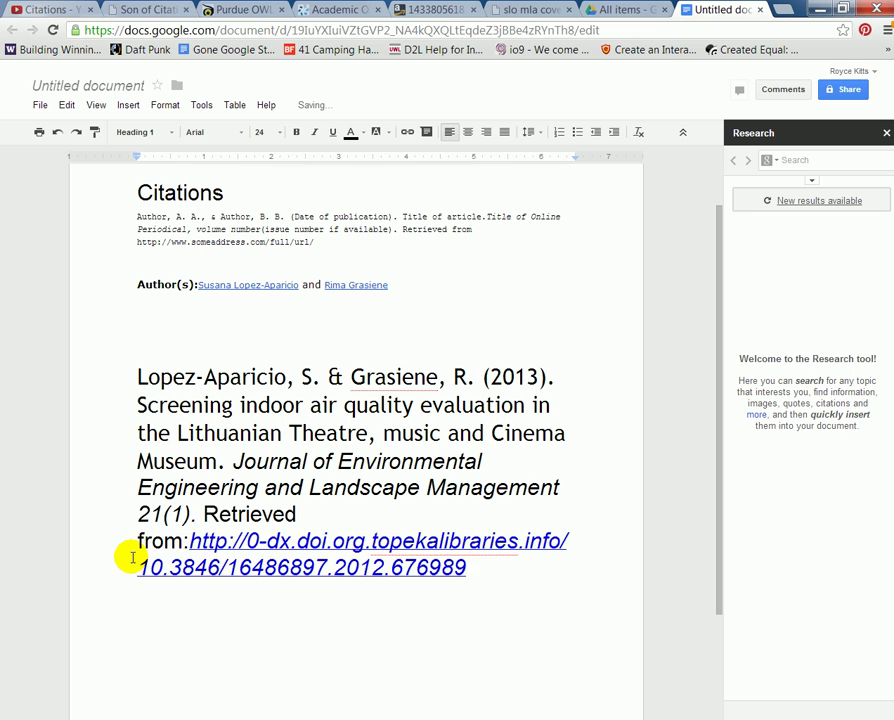
pyautogui.press('Return')
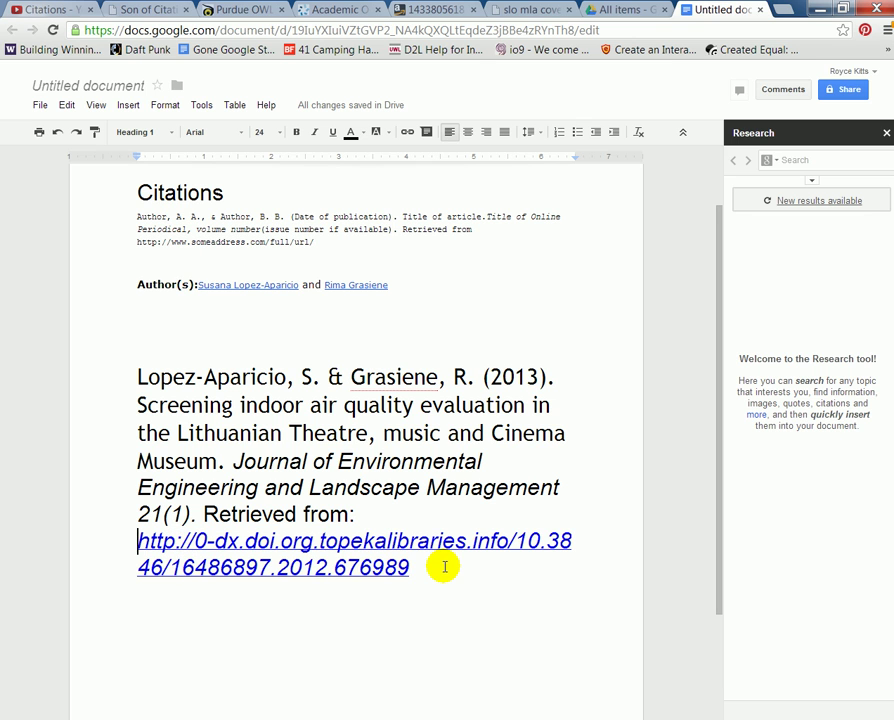
# - Set the whole Lopez-Aparicio citation in Times New Roman 12
pyautogui.moveTo(425, 576); pyautogui.dragTo(116, 377)
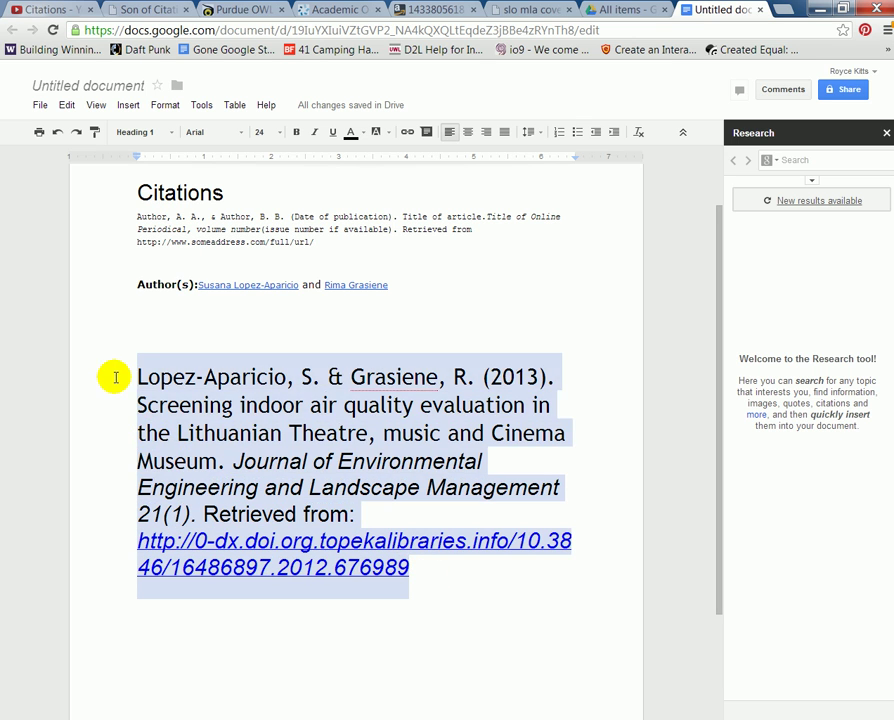
pyautogui.click(240, 133)
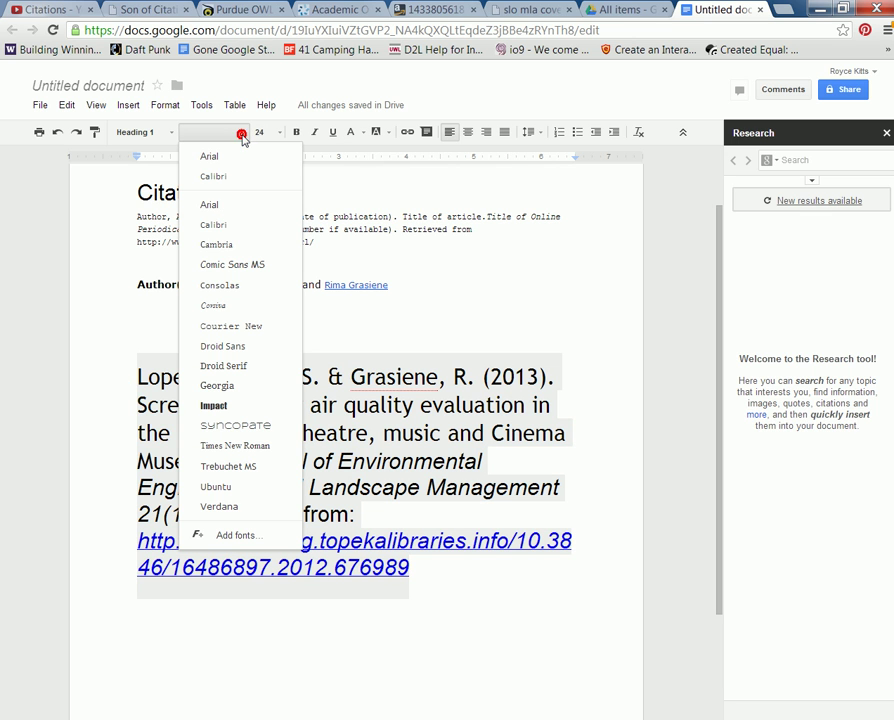
pyautogui.click(224, 447)
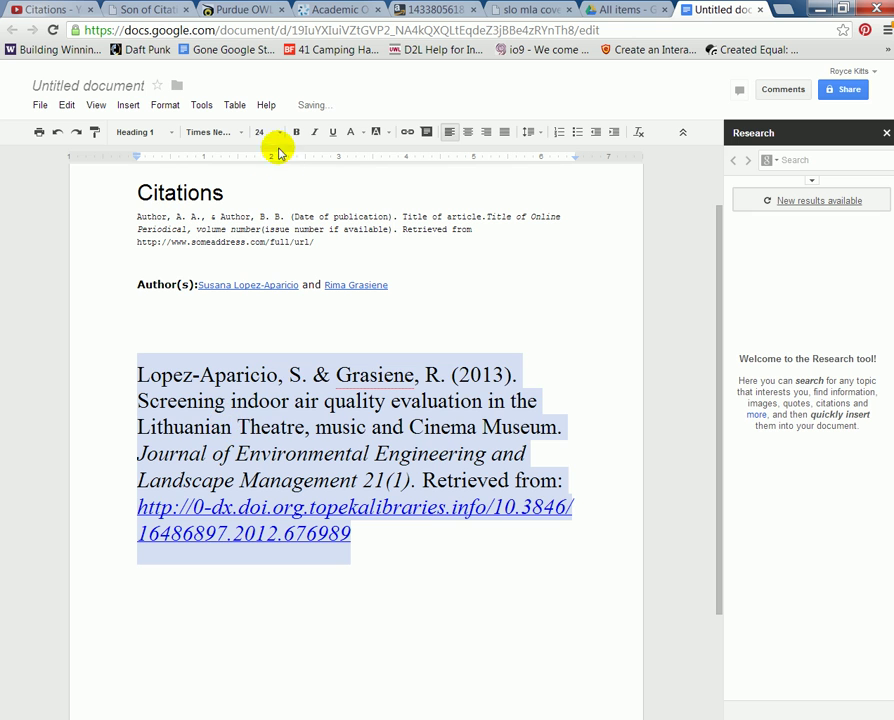
pyautogui.click(279, 134)
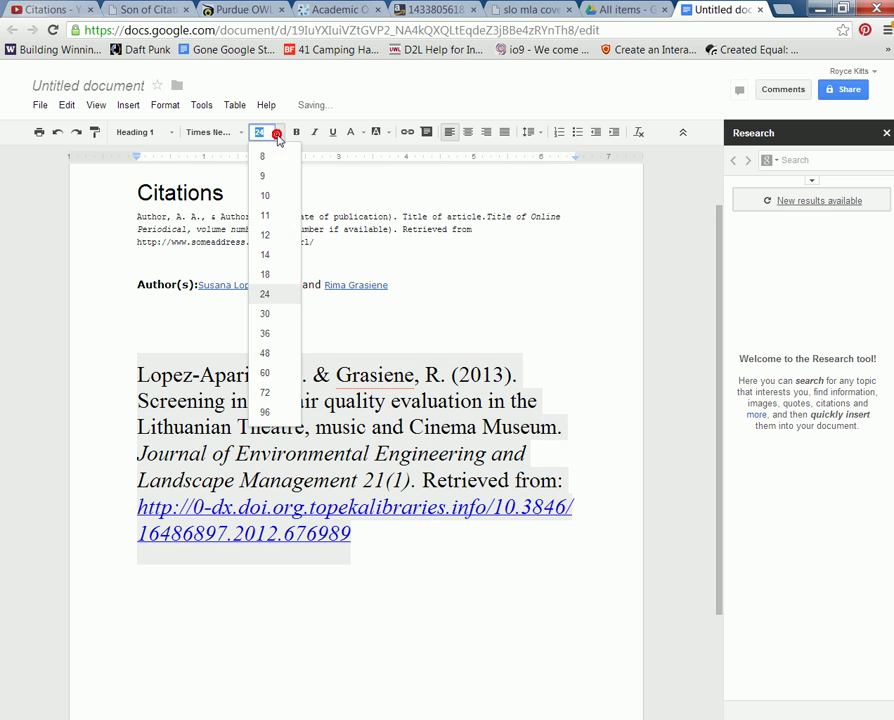
pyautogui.click(264, 237)
pyautogui.click(278, 472)
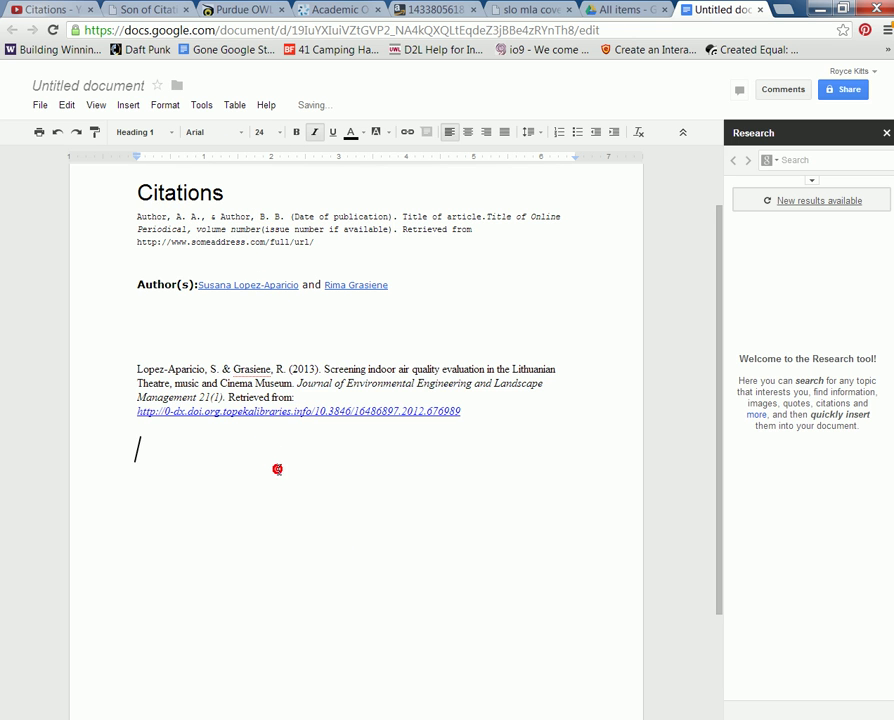
# - Keep the DOI link on its own line and add an empty line after it
pyautogui.click(132, 413)
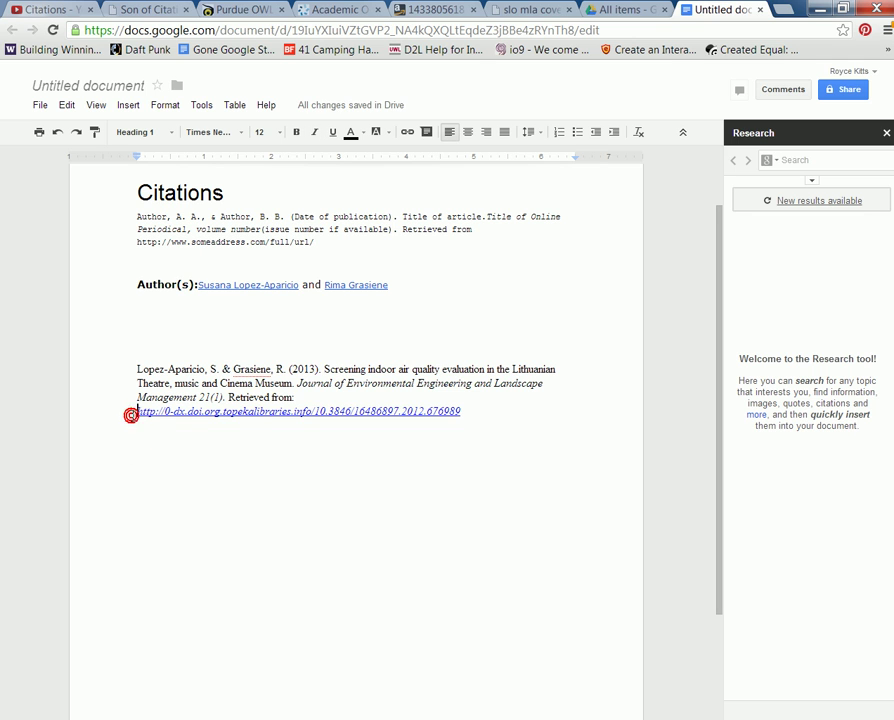
pyautogui.press('BackSpace')
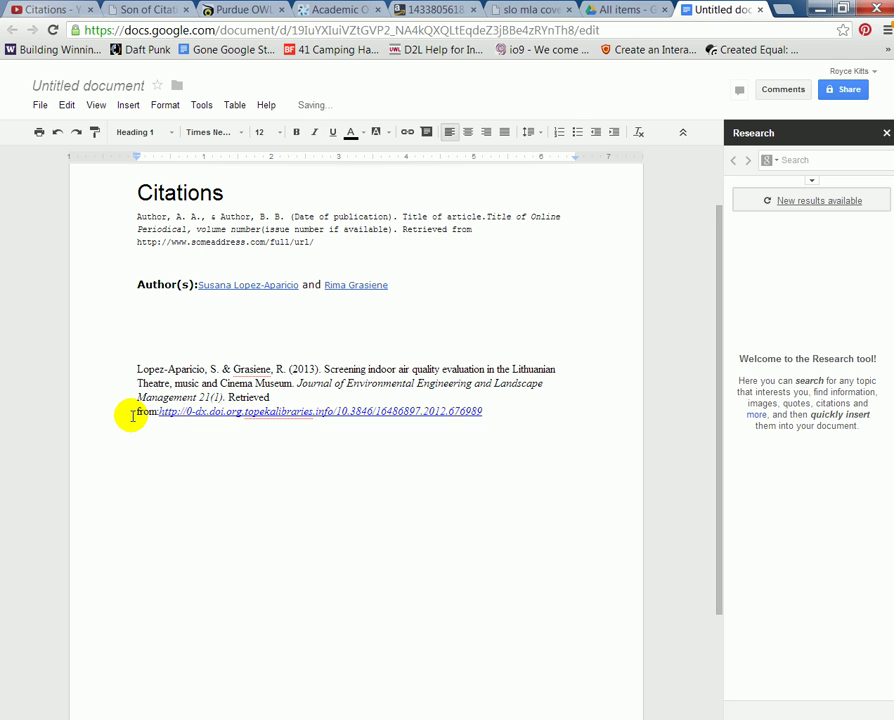
pyautogui.press('Return')
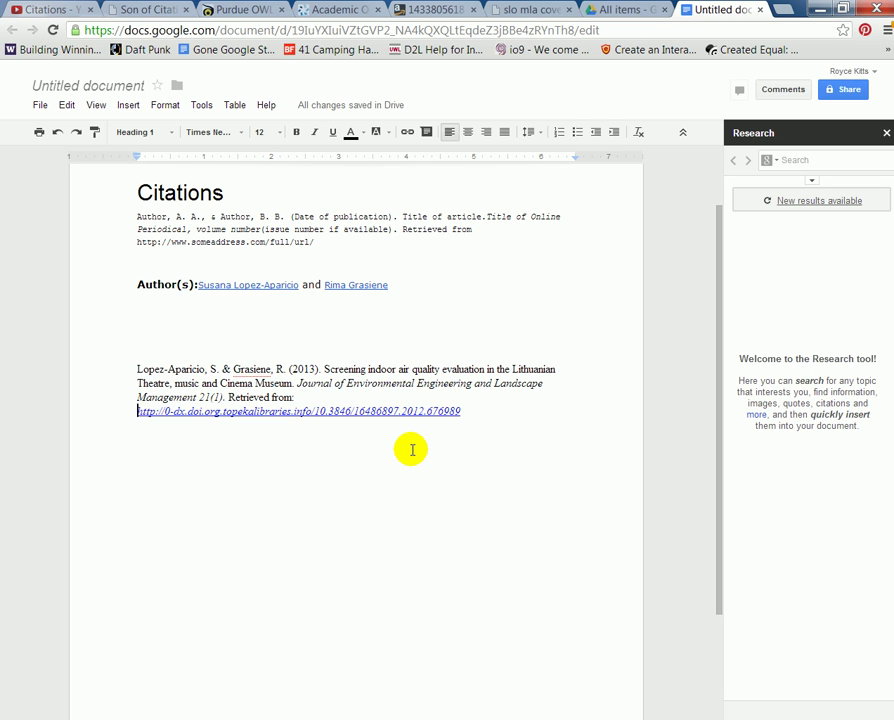
pyautogui.click(490, 416)
pyautogui.press('Return')
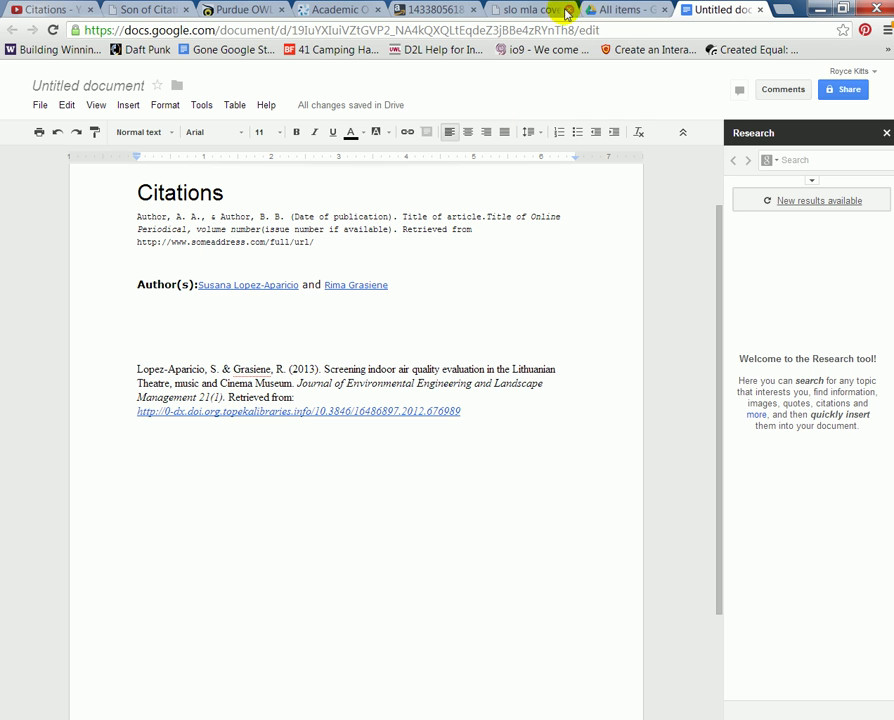
pyautogui.click(782, 12)
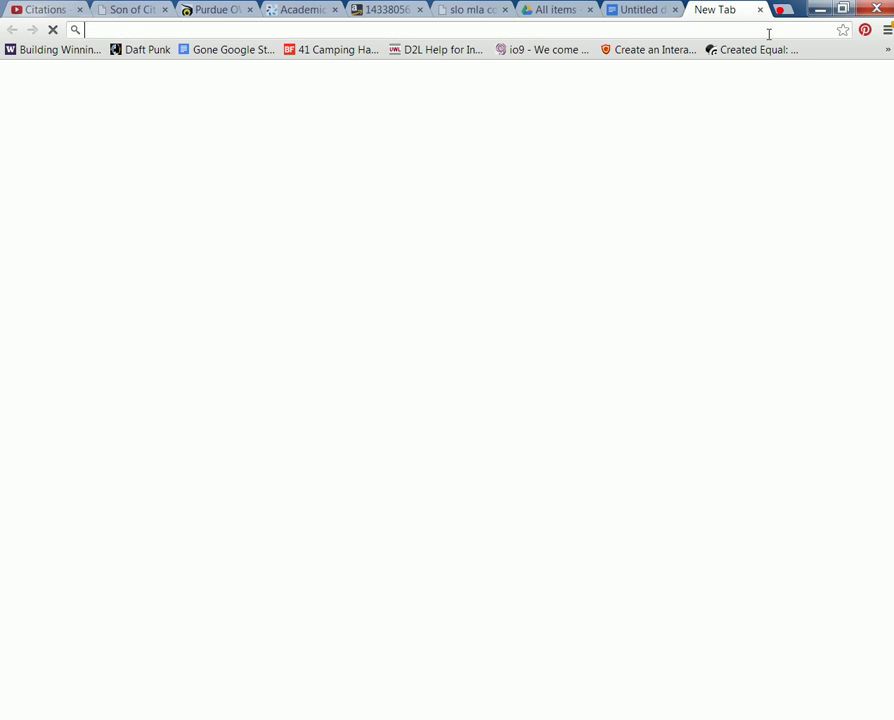
pyautogui.write('www.ggo')
pyautogui.press('BackSpace')
pyautogui.press('BackSpace')
pyautogui.write('o')
pyautogui.press('Return')
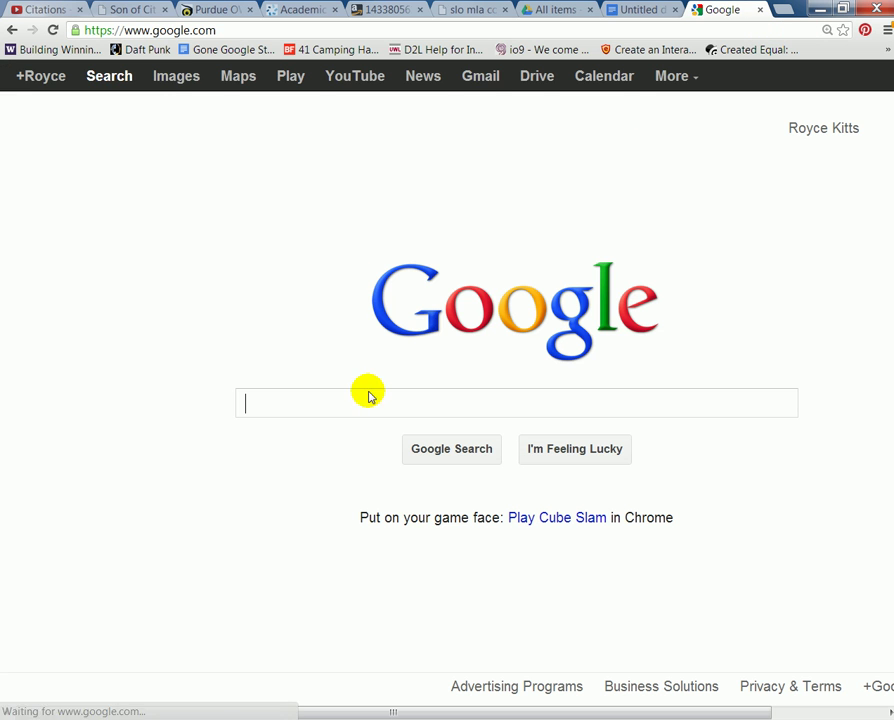
# - Search for 'health and music' and open the WolfBrown Music and Health Care result
pyautogui.click(367, 408)
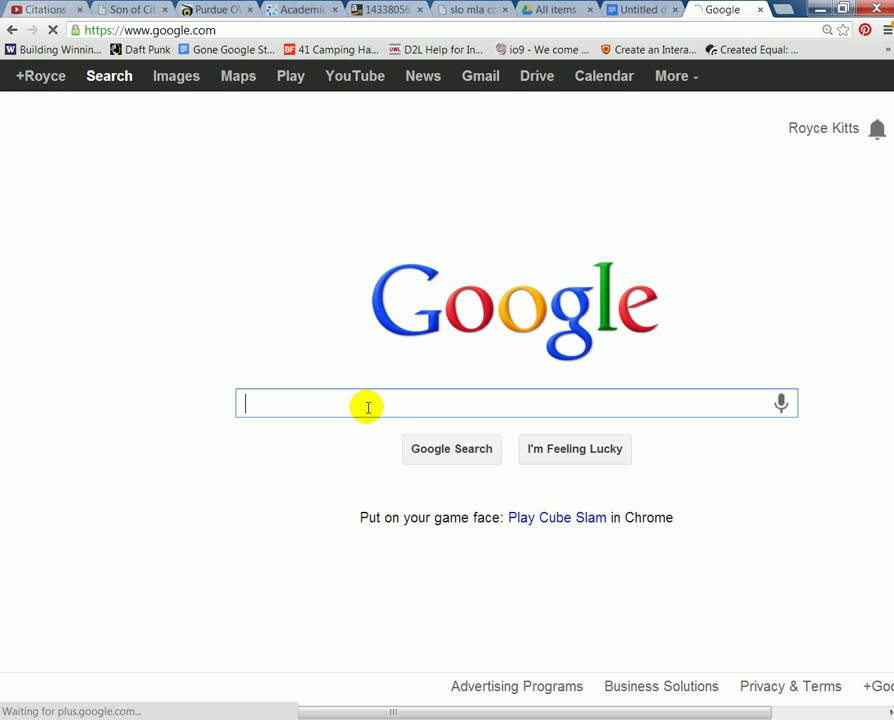
pyautogui.write('health and mujs')
pyautogui.press('BackSpace')
pyautogui.write('sic')
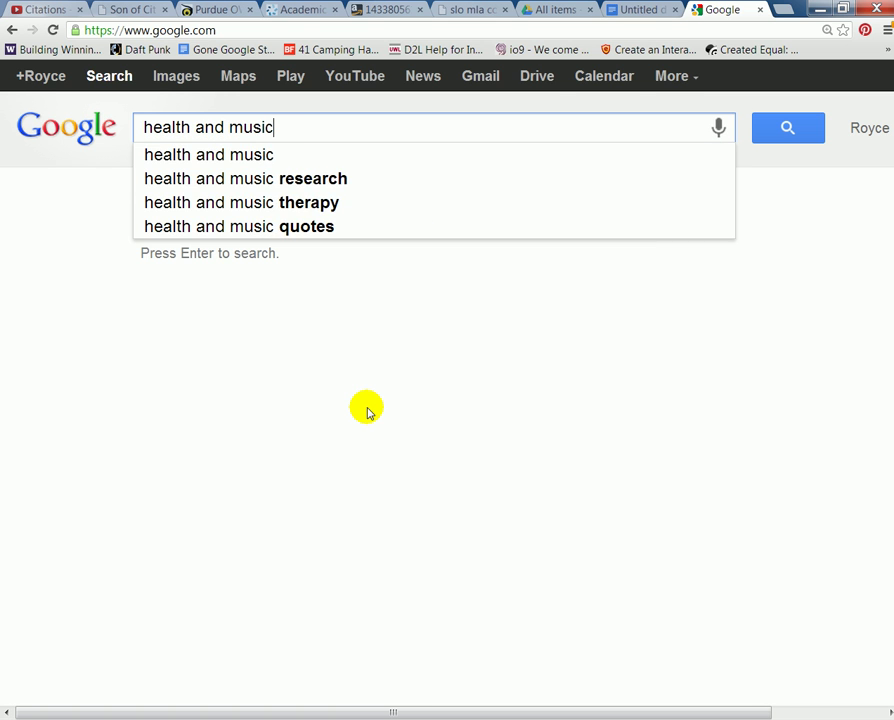
pyautogui.press('Return')
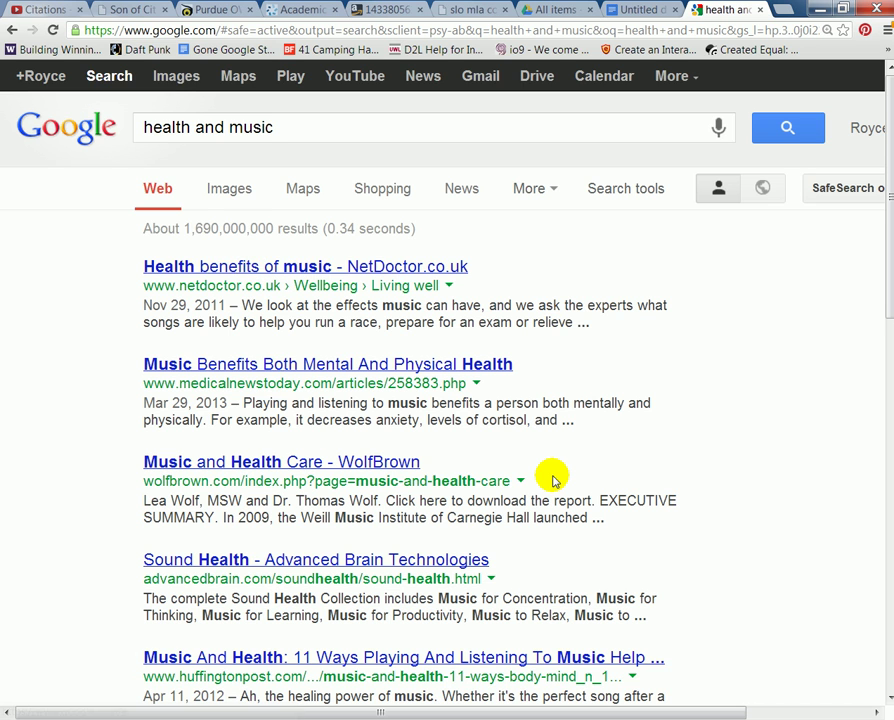
pyautogui.scroll(-1, 553, 481)
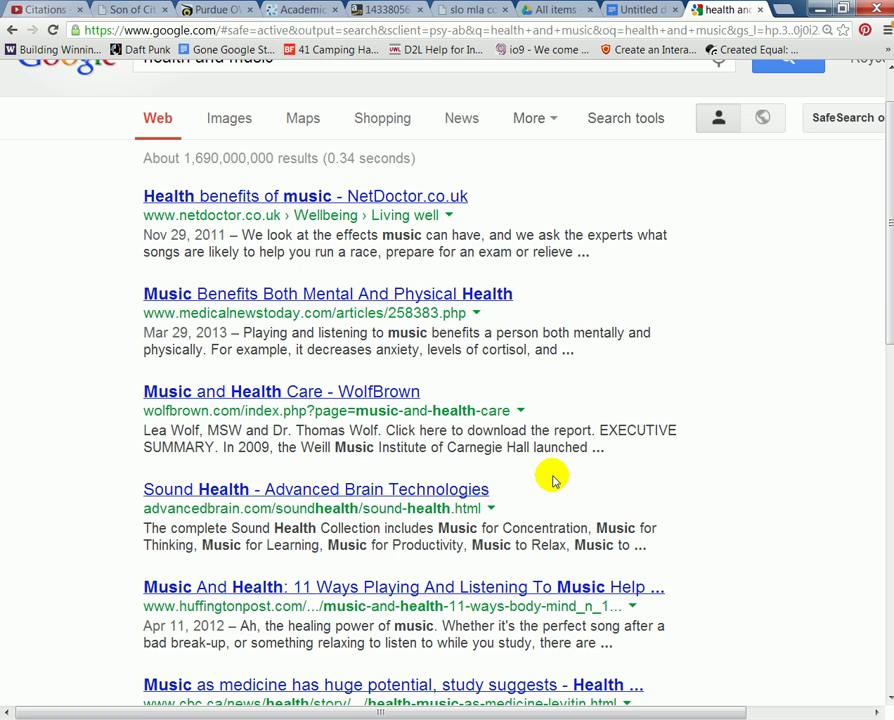
pyautogui.click(247, 391)
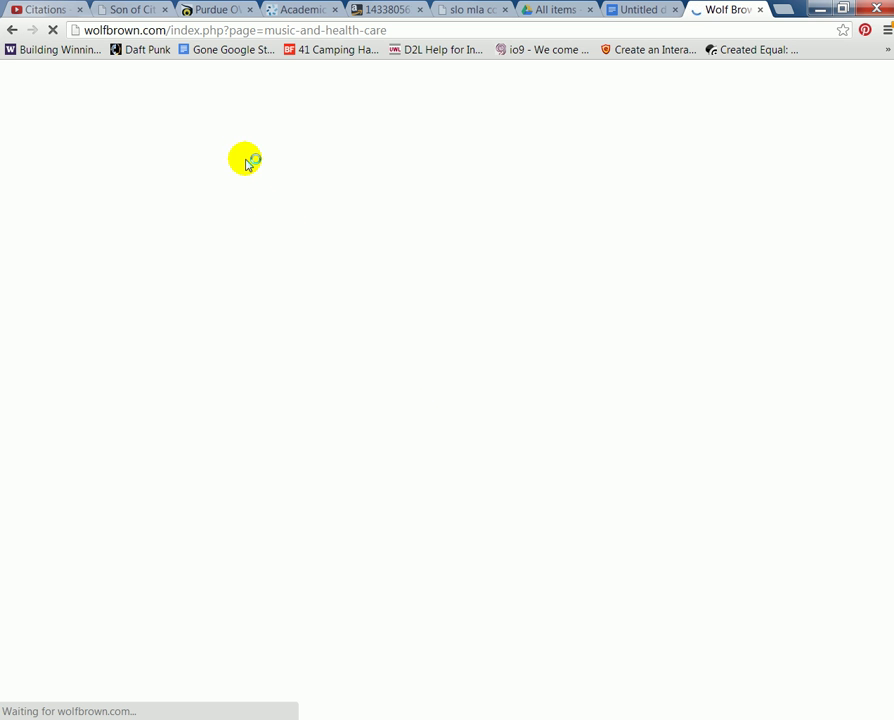
pyautogui.click(197, 10)
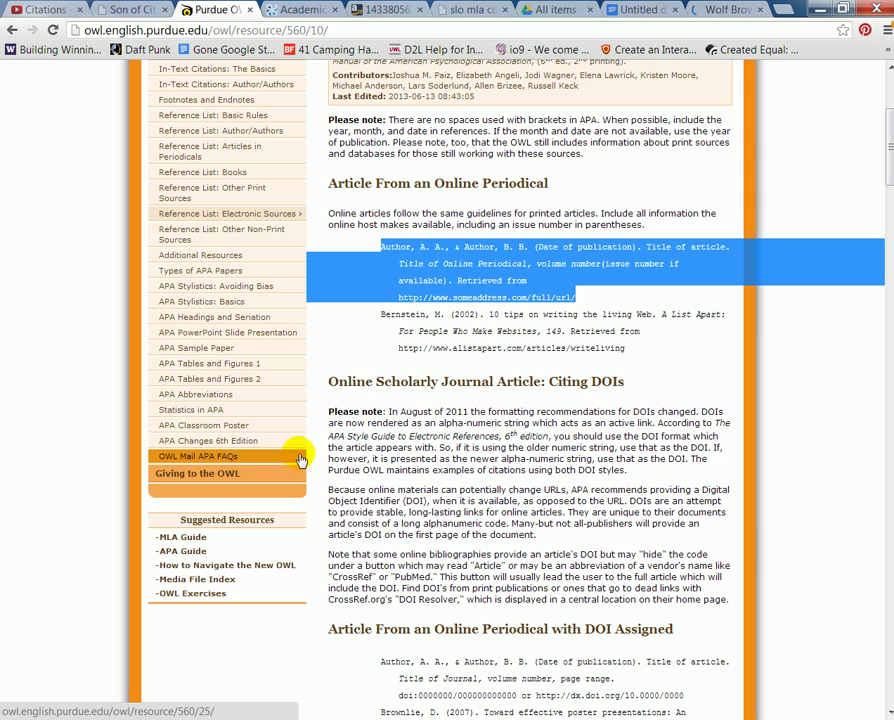
# - Scroll the Purdue OWL APA guide down to the Nonperiodical Web Document section
pyautogui.scroll(-7, 357, 427)
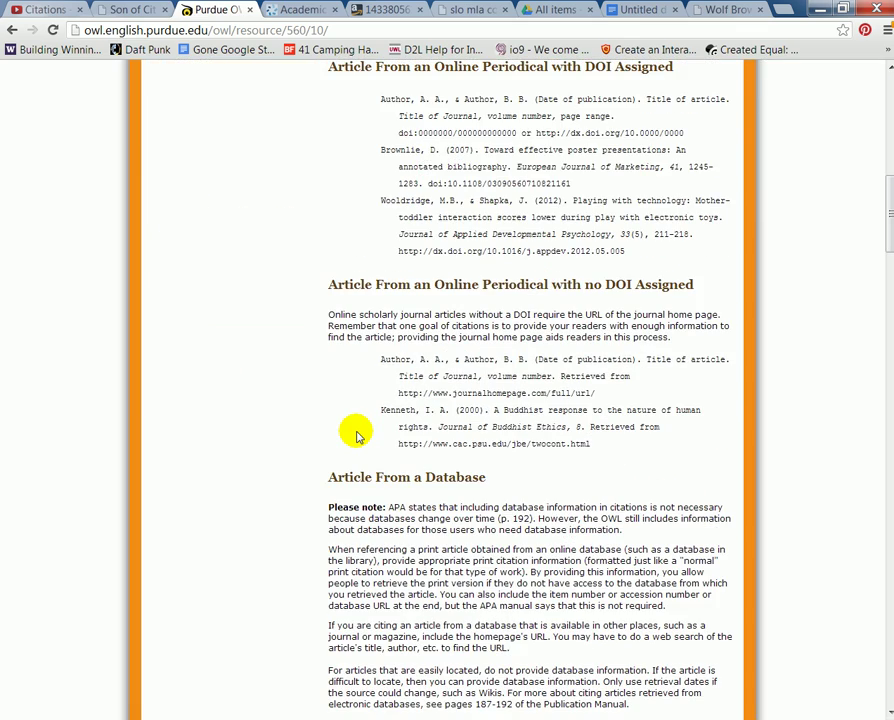
pyautogui.scroll(-9, 357, 435)
pyautogui.scroll(-9, 357, 435)
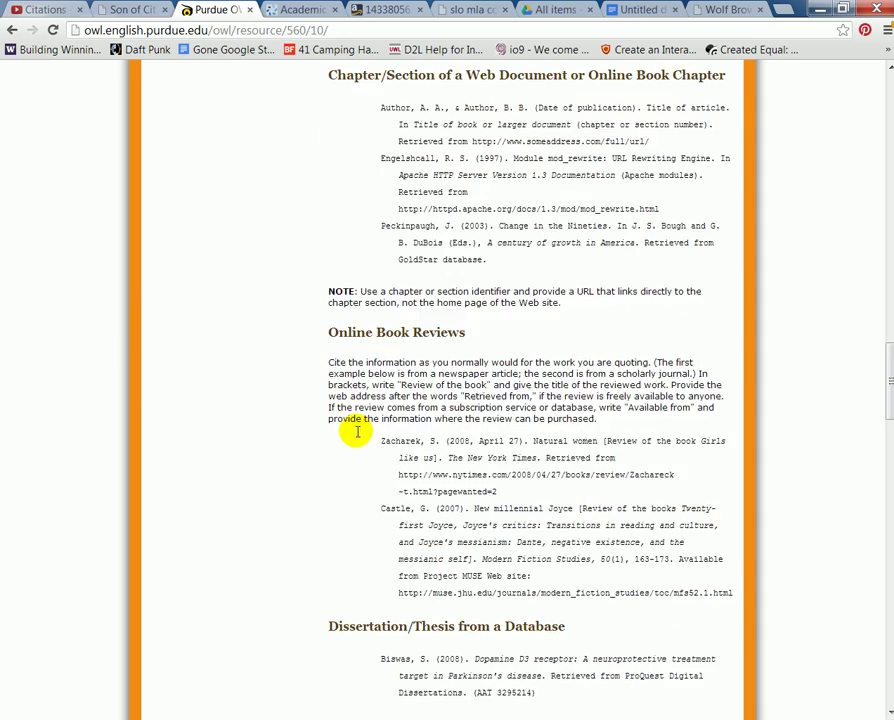
pyautogui.scroll(-10, 357, 435)
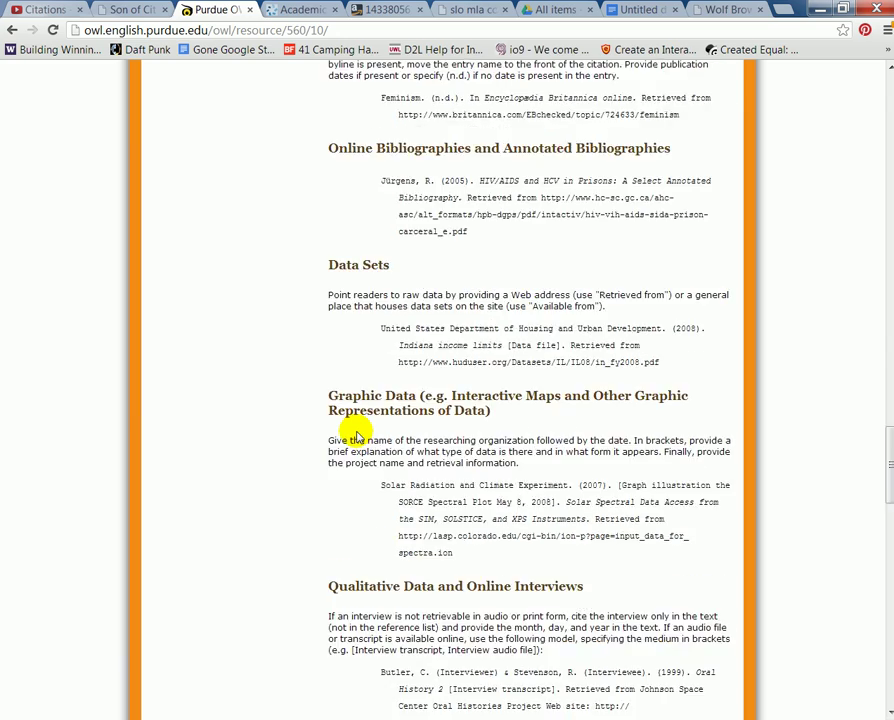
pyautogui.scroll(-7, 357, 435)
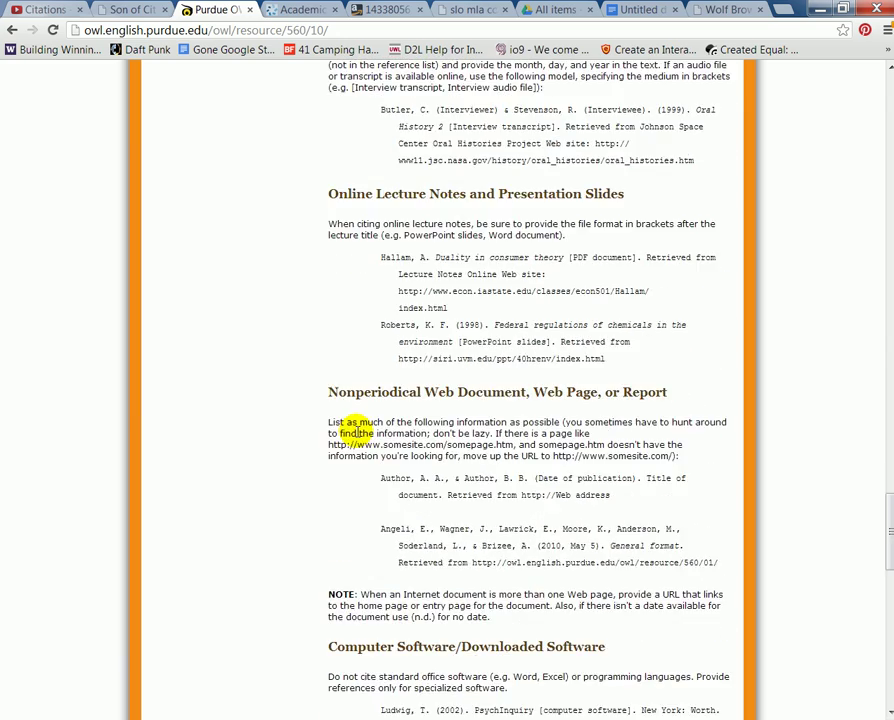
pyautogui.scroll(-3, 357, 435)
pyautogui.scroll(2, 357, 435)
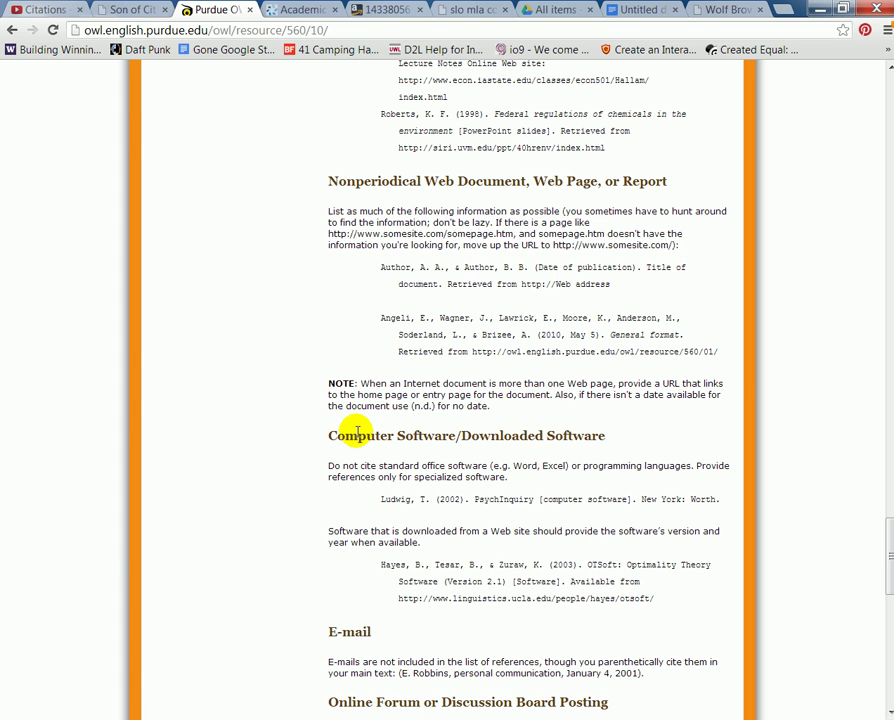
pyautogui.scroll(-4, 357, 433)
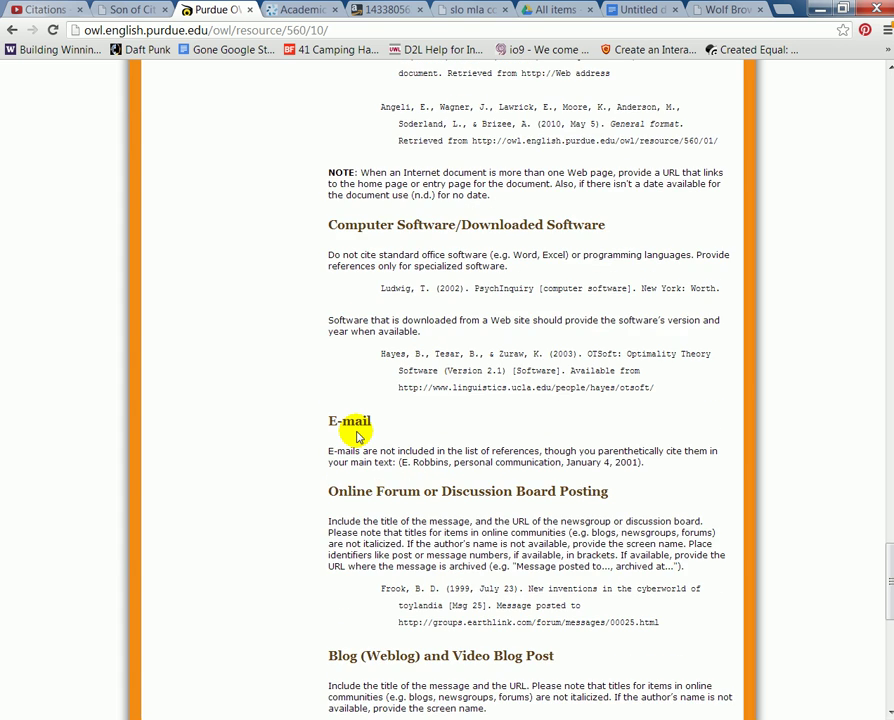
pyautogui.scroll(-3, 357, 435)
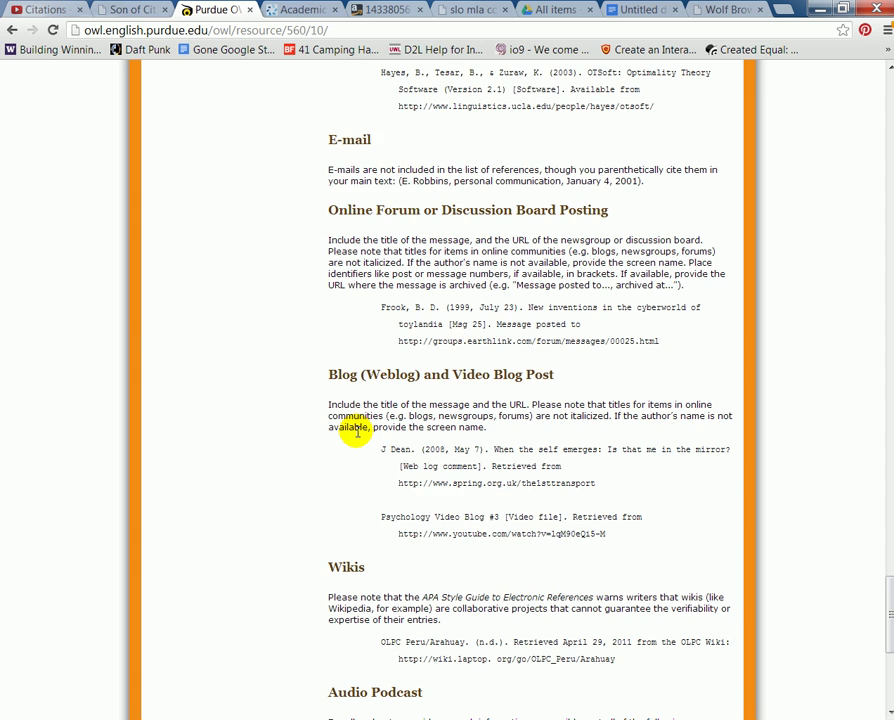
pyautogui.scroll(-4, 357, 435)
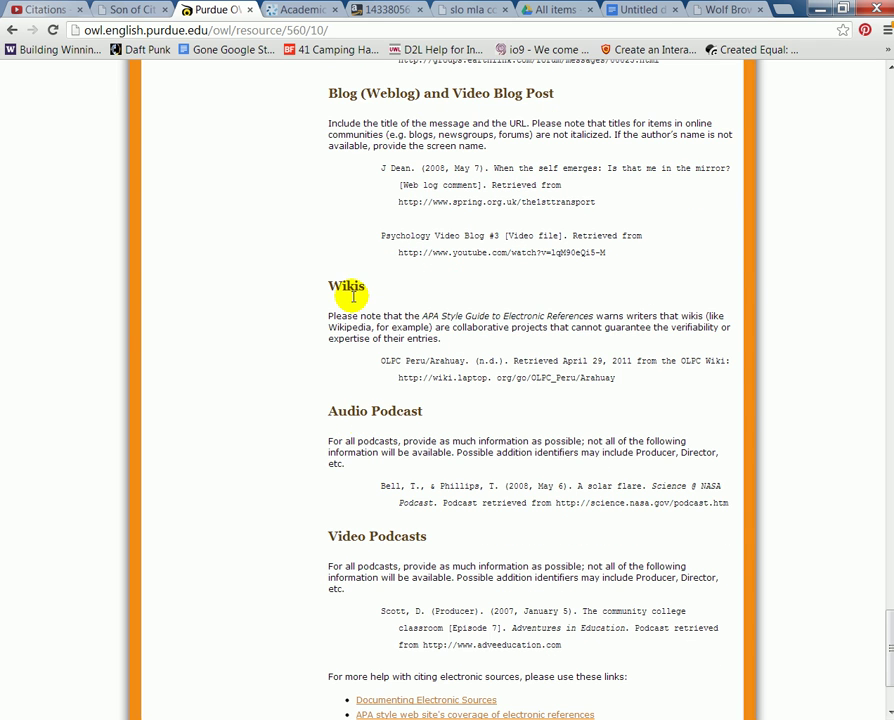
pyautogui.click(712, 9)
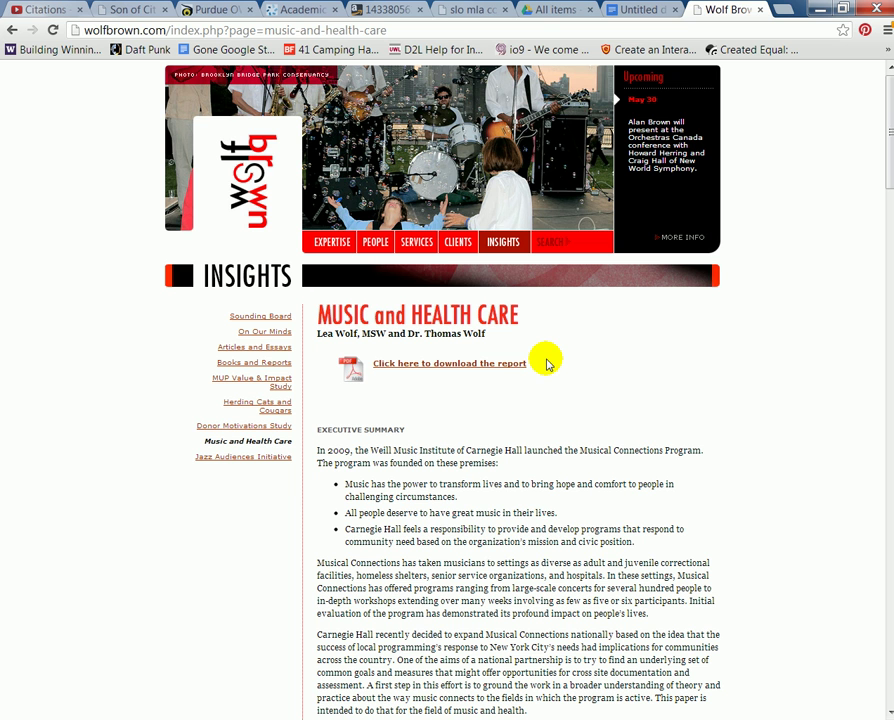
pyautogui.click(203, 11)
# - Copy the 'Author, A. A.' example nonperiodical web document citation
pyautogui.scroll(-3, 348, 464)
pyautogui.scroll(5, 348, 464)
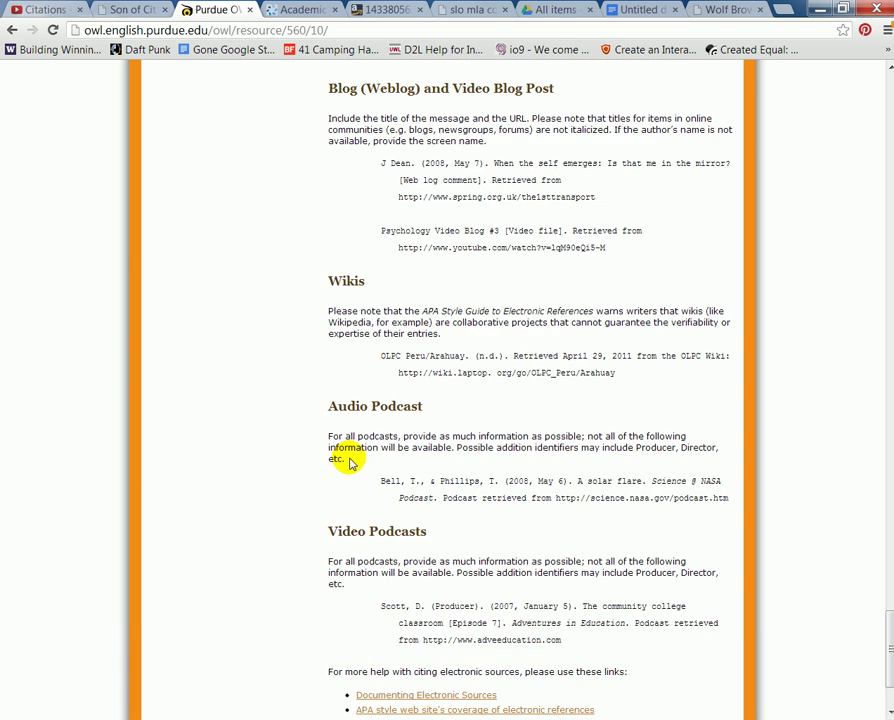
pyautogui.scroll(8, 349, 463)
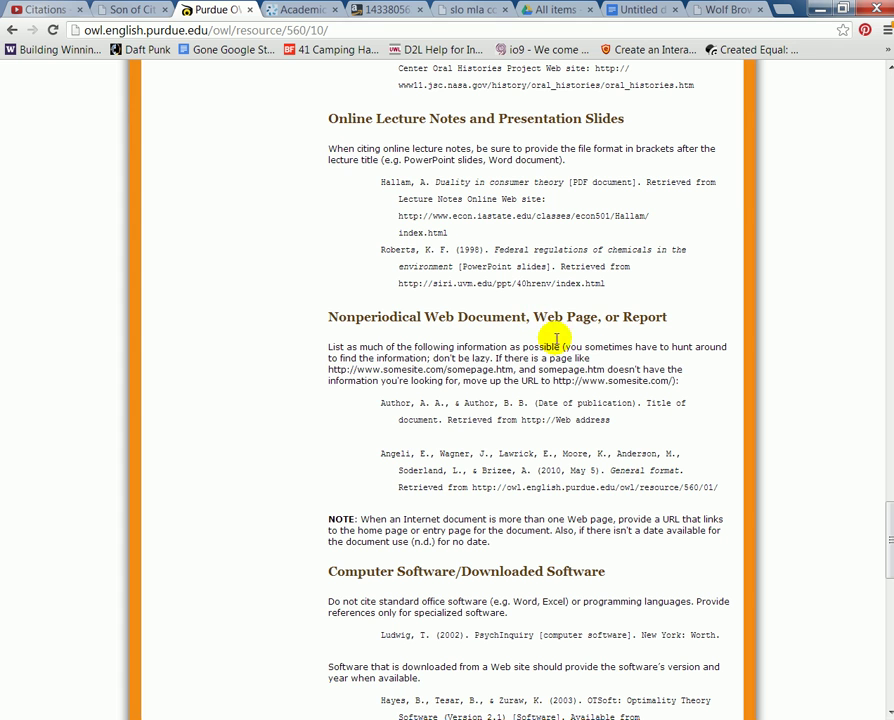
pyautogui.moveTo(629, 428); pyautogui.dragTo(378, 405)
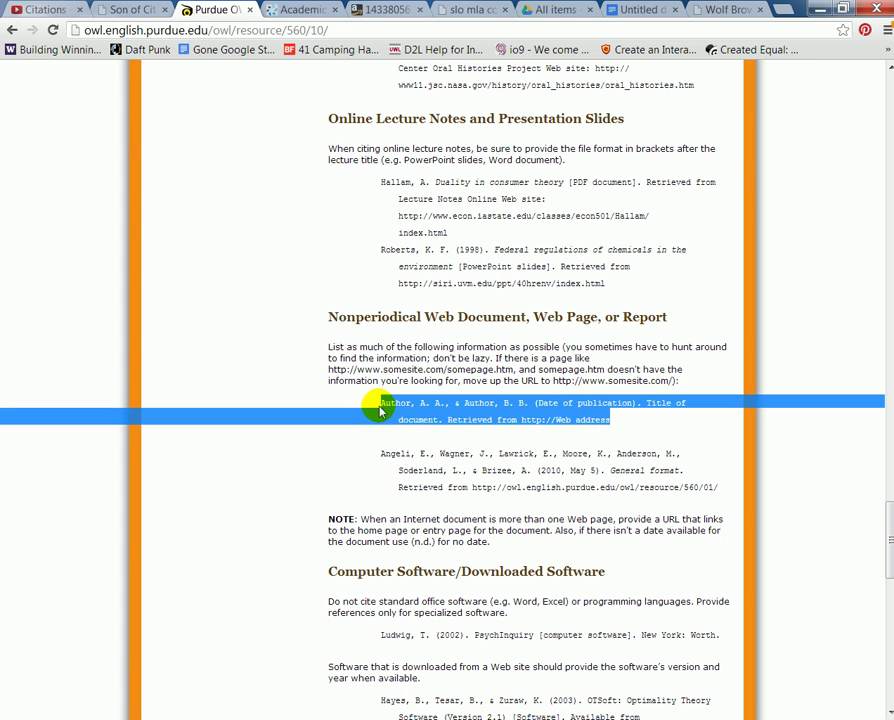
pyautogui.rightClick(390, 408)
pyautogui.click(402, 422)
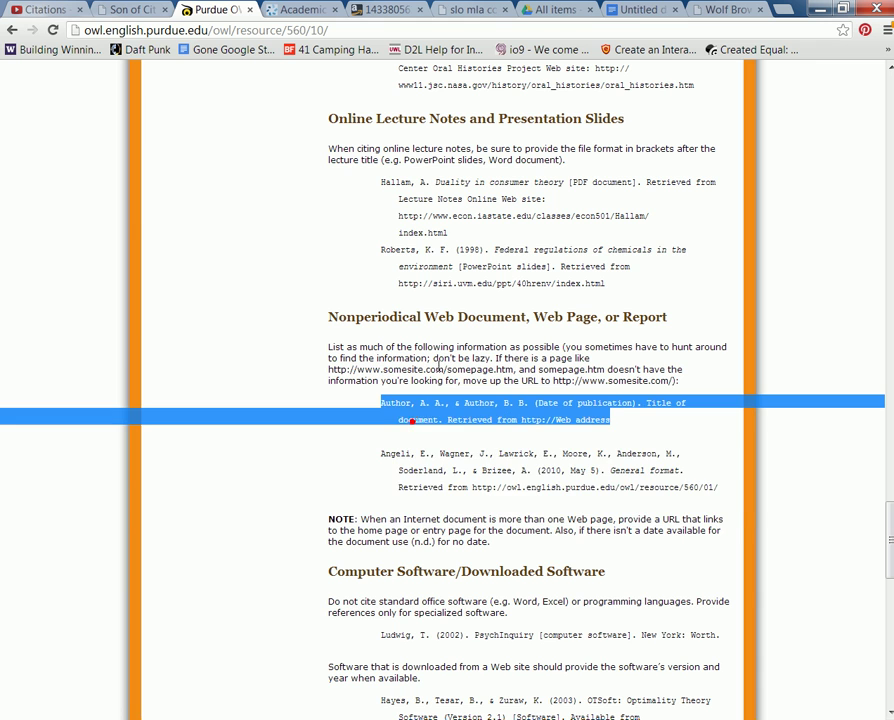
pyautogui.click(668, 9)
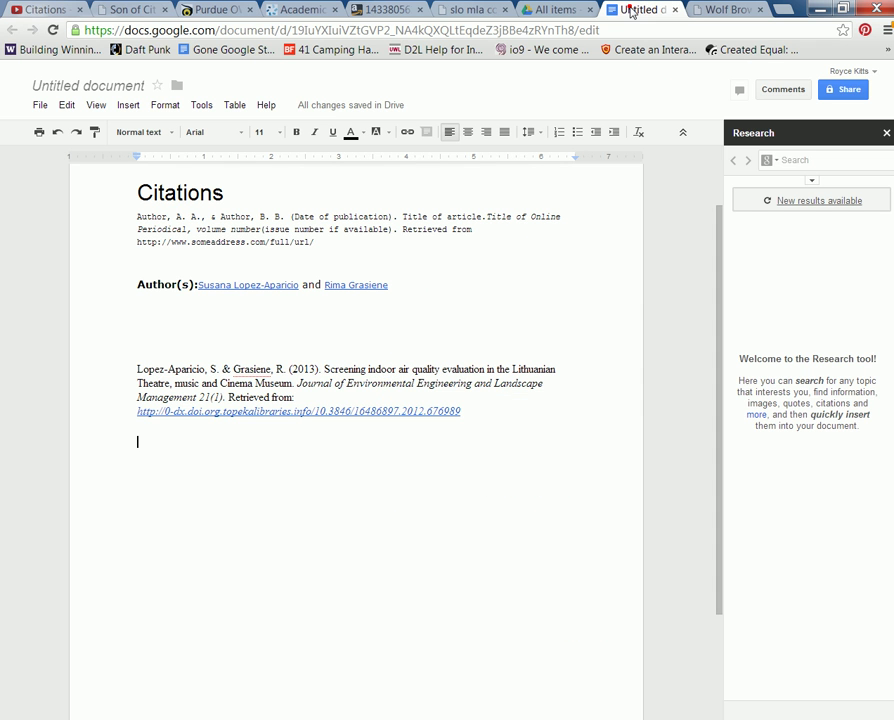
# - Paste the nonperiodical web document citation template below the journal citation
pyautogui.rightClick(148, 442)
pyautogui.click(168, 494)
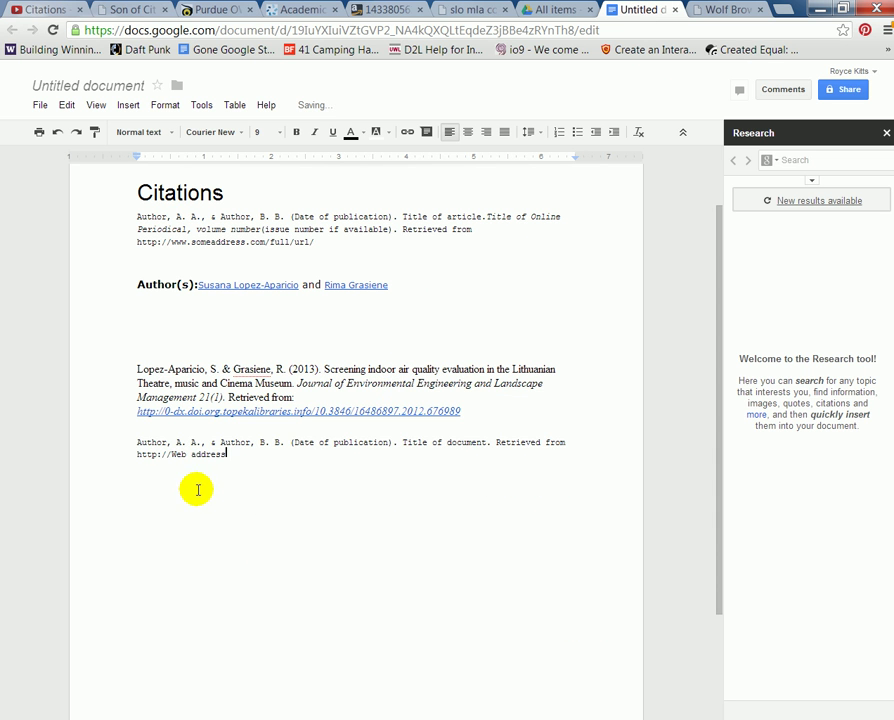
pyautogui.click(216, 484)
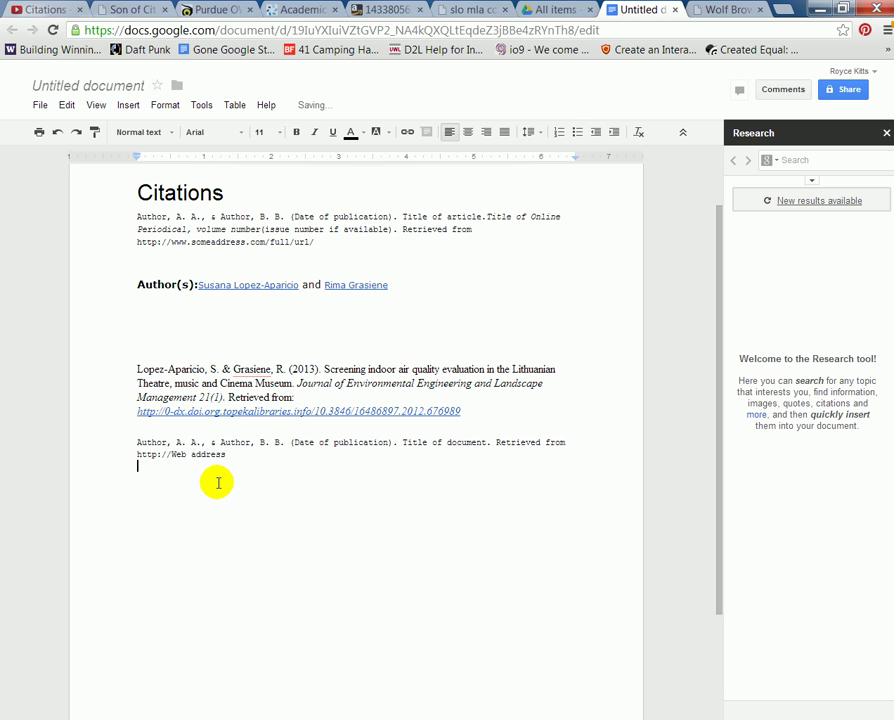
# - Set the pasted template to Arial 24 and start a new line after it
pyautogui.moveTo(230, 455); pyautogui.dragTo(120, 438)
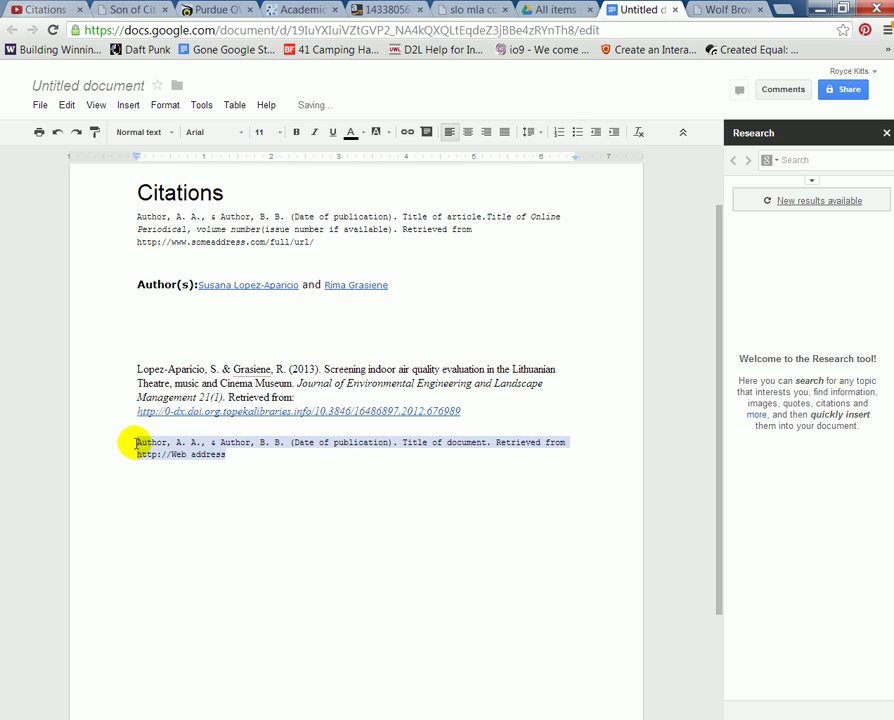
pyautogui.click(242, 133)
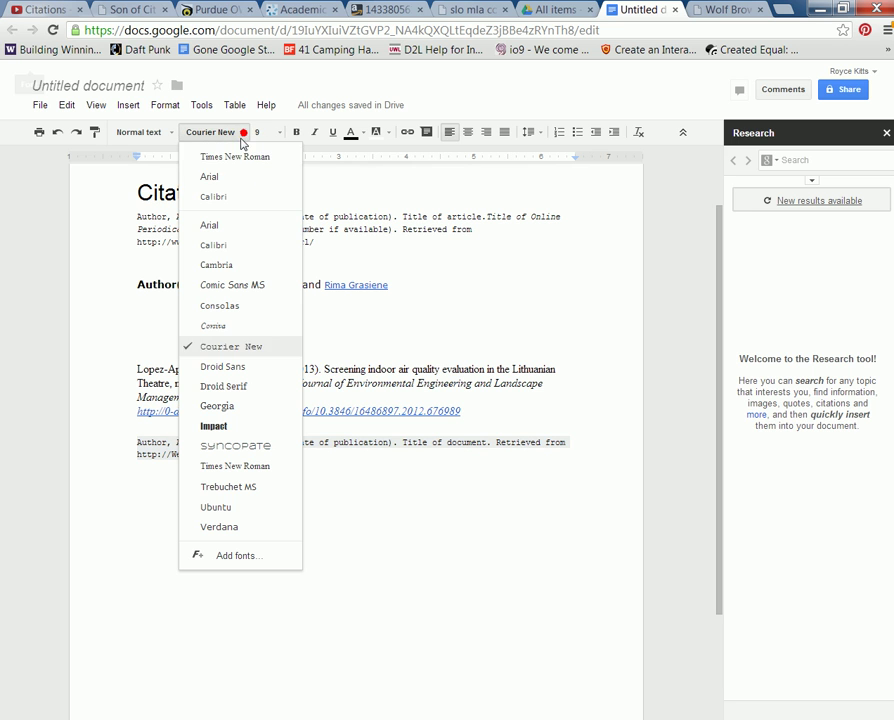
pyautogui.click(209, 176)
pyautogui.click(282, 142)
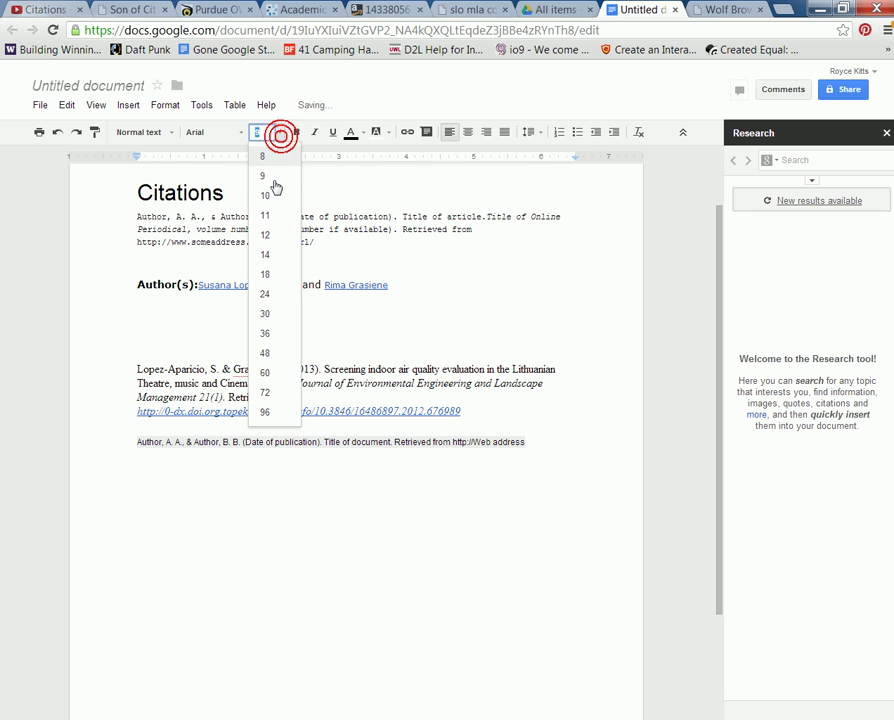
pyautogui.click(267, 295)
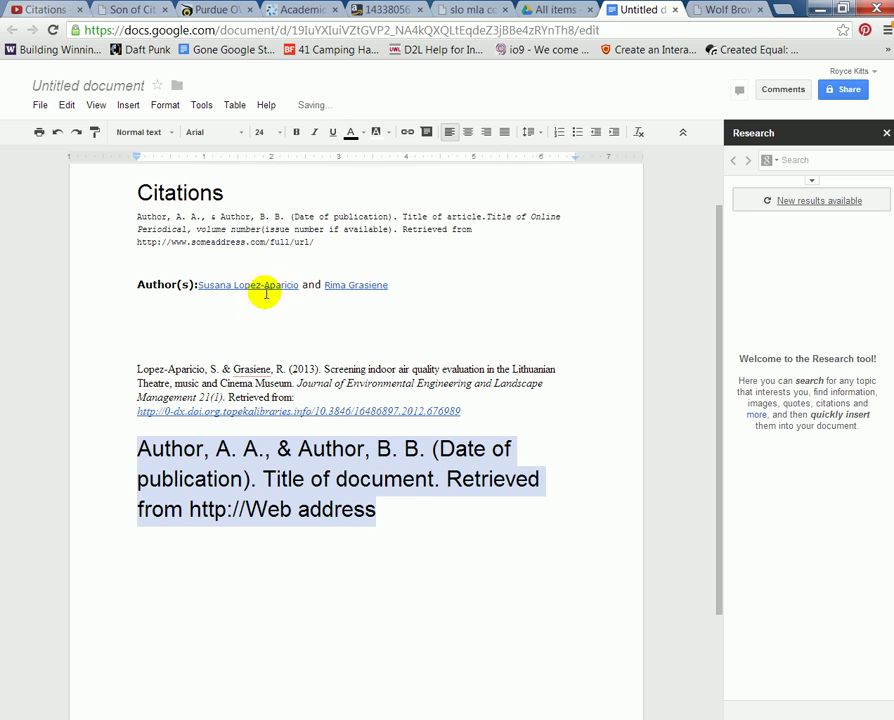
pyautogui.click(405, 522)
pyautogui.press('Return')
pyautogui.press('Return')
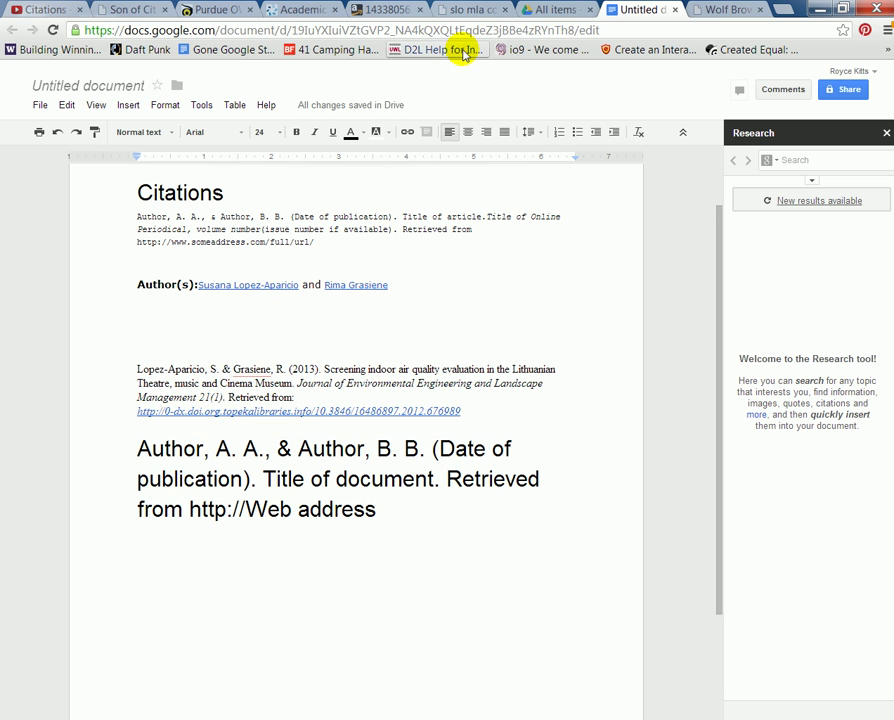
pyautogui.click(730, 10)
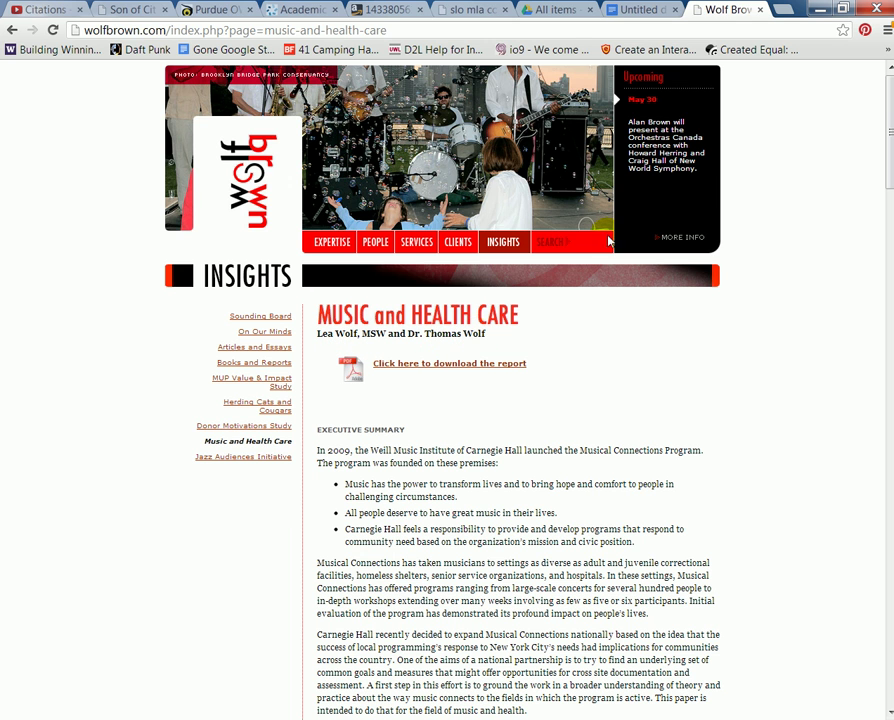
# - Start a new citation line reading 'Wolf, L. & Wolf, T. (' and go back to the WolfBrown article
pyautogui.click(622, 11)
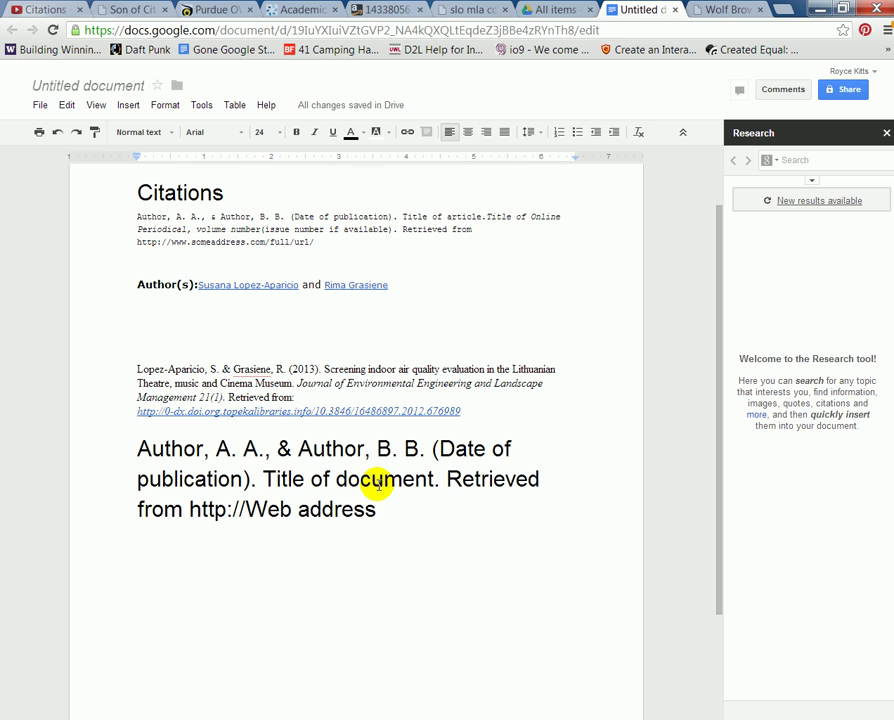
pyautogui.write('Wolf, L. & Wolf, T. (')
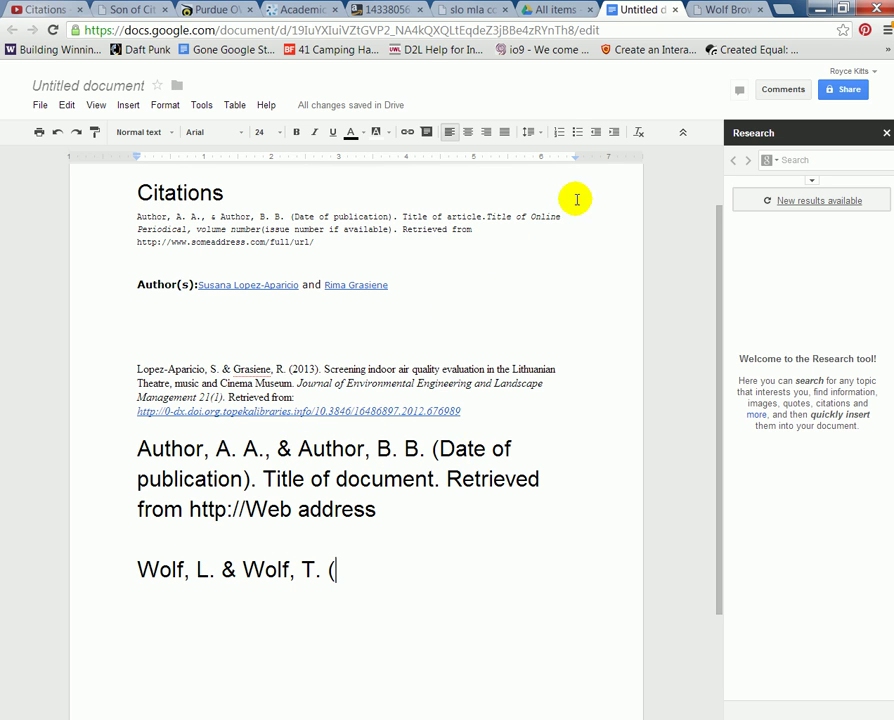
pyautogui.click(712, 12)
# - Scroll the WolfBrown article and open the Music and Health Care report PDF, confirming its August 2011 date
pyautogui.scroll(-20, 610, 395)
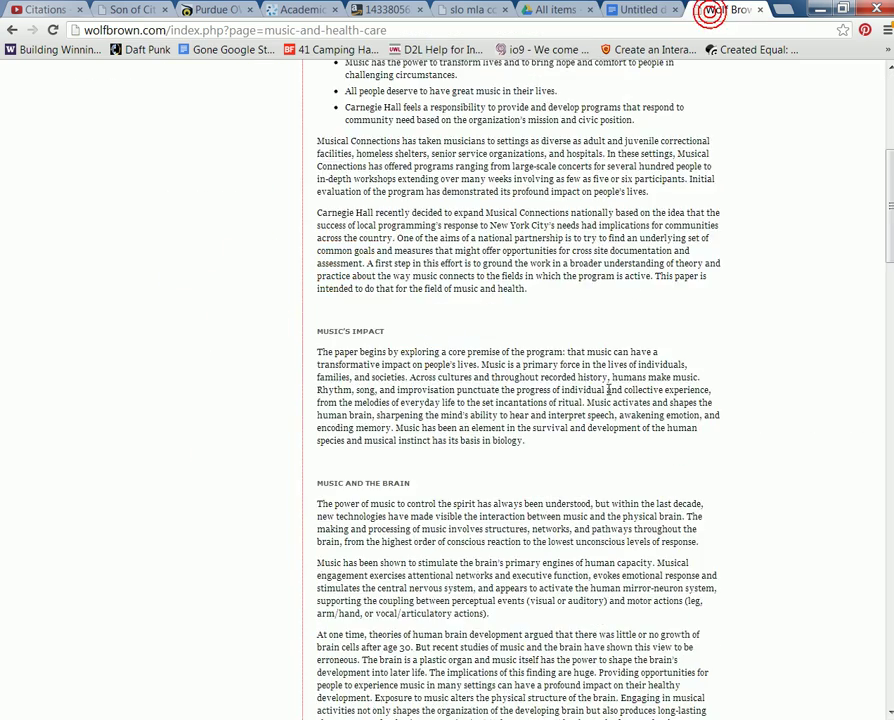
pyautogui.scroll(20, 607, 393)
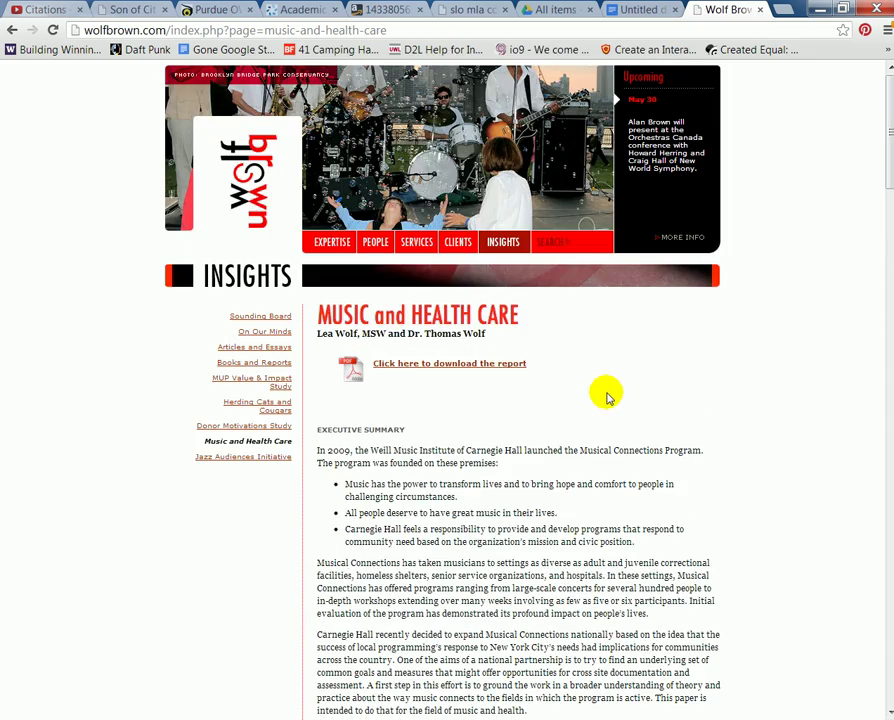
pyautogui.scroll(-20, 607, 395)
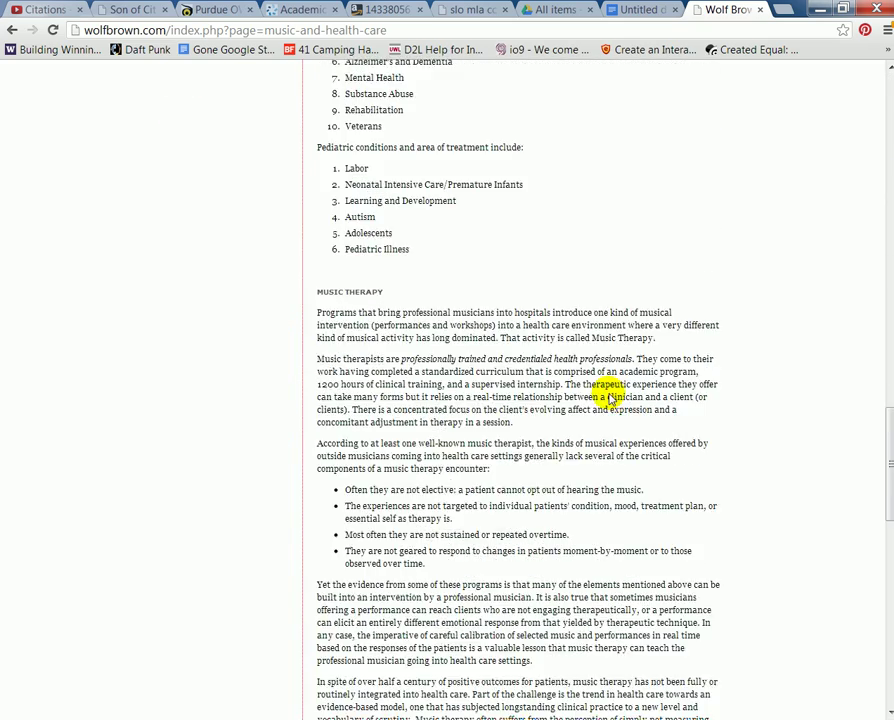
pyautogui.scroll(-10, 610, 397)
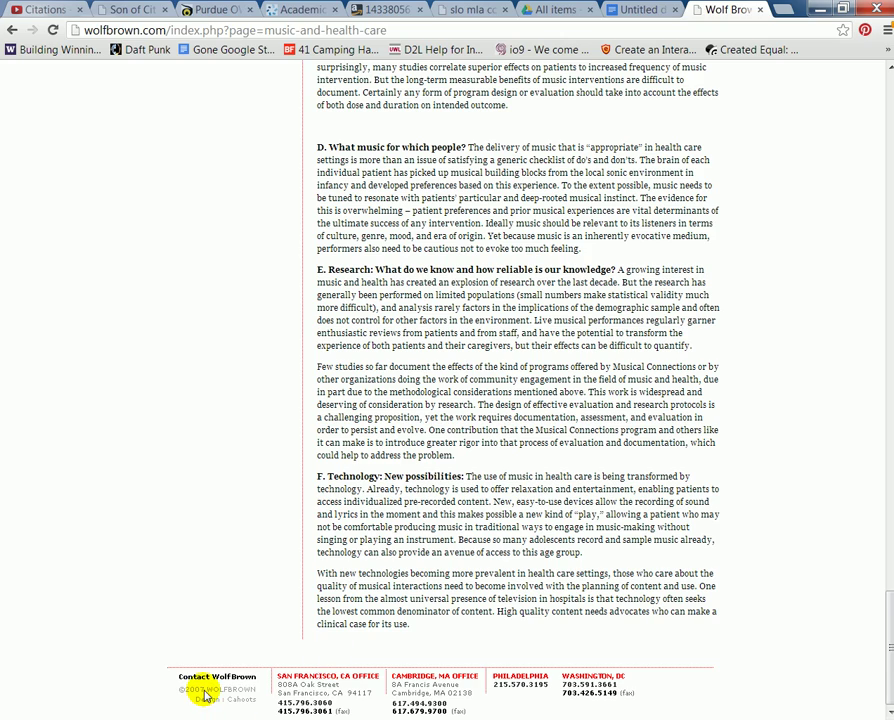
pyautogui.scroll(6, 203, 694)
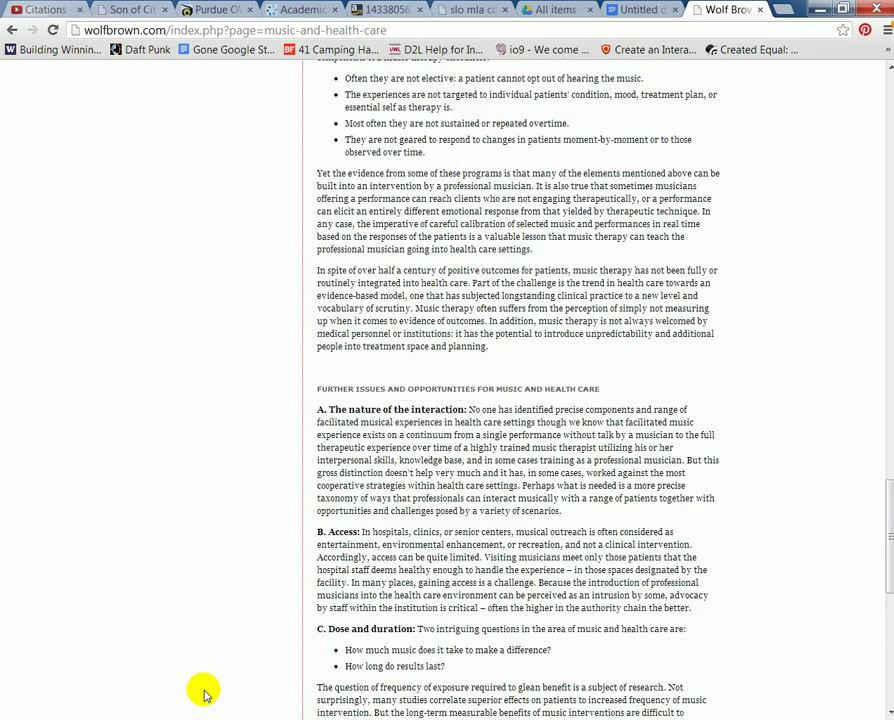
pyautogui.scroll(-7, 203, 694)
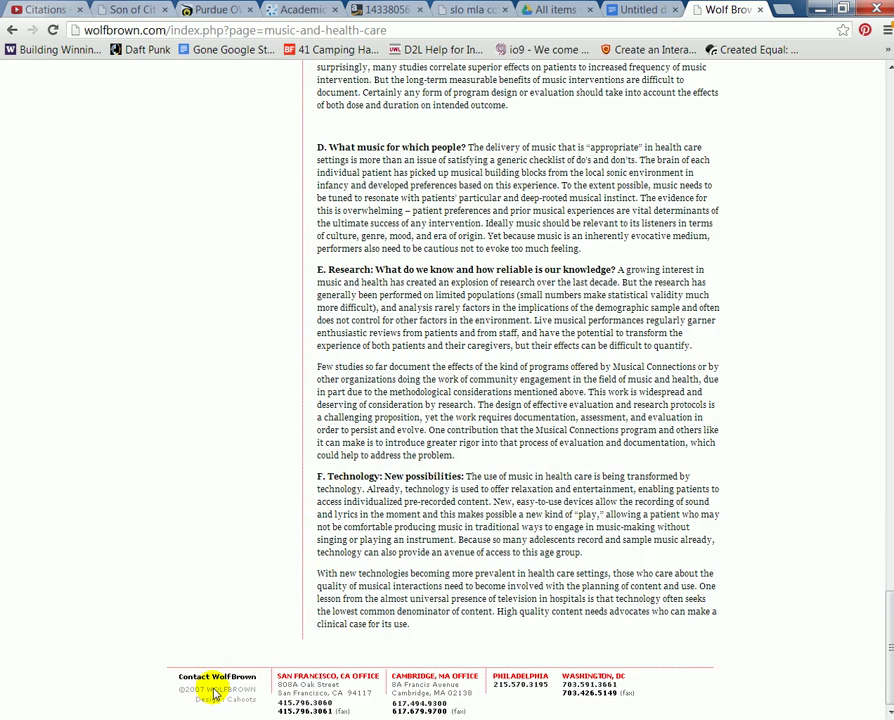
pyautogui.scroll(20, 215, 690)
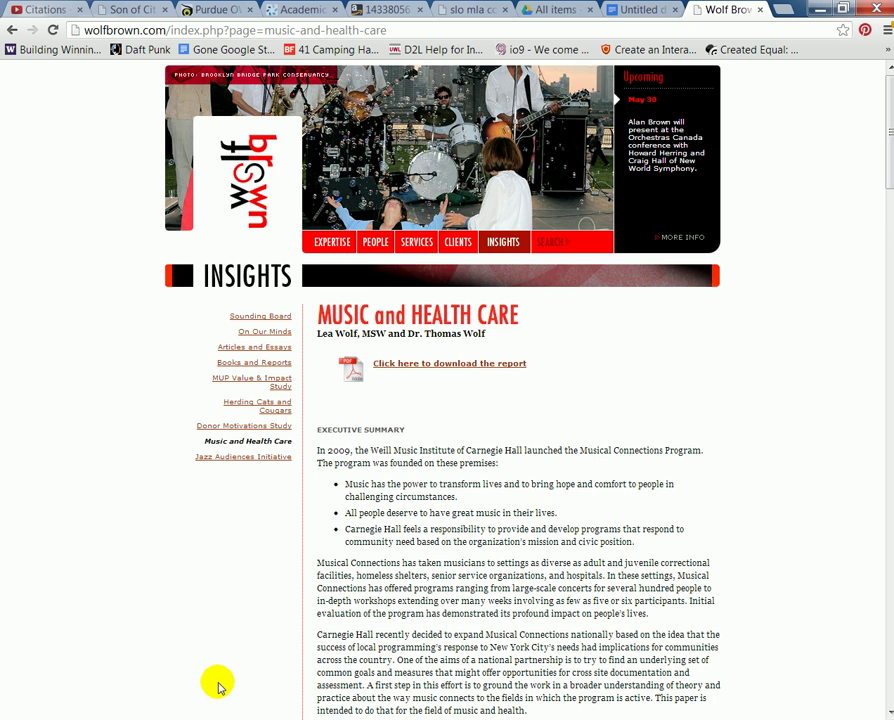
pyautogui.click(455, 364)
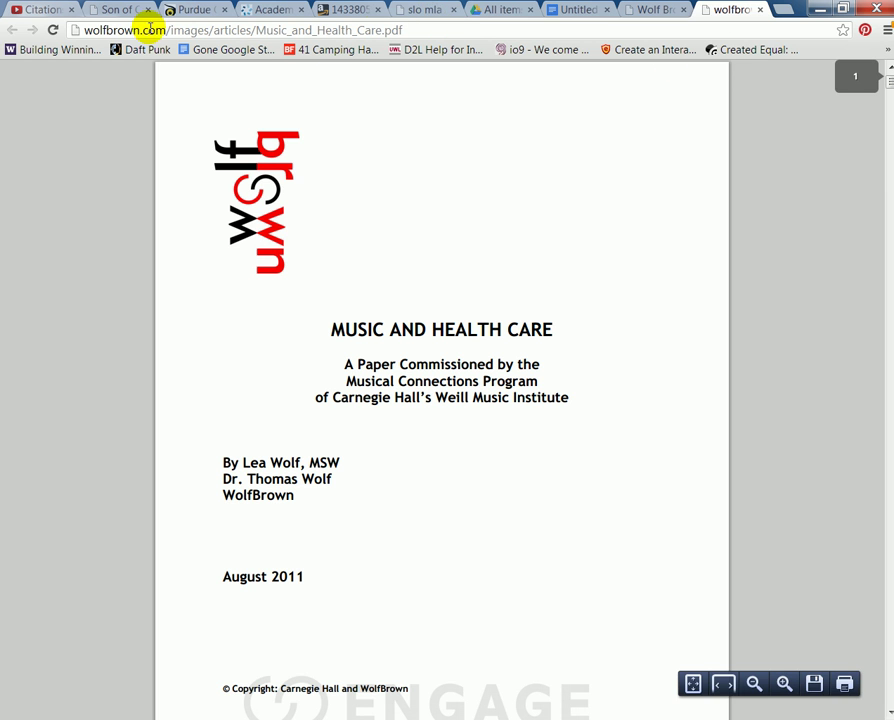
pyautogui.click(577, 10)
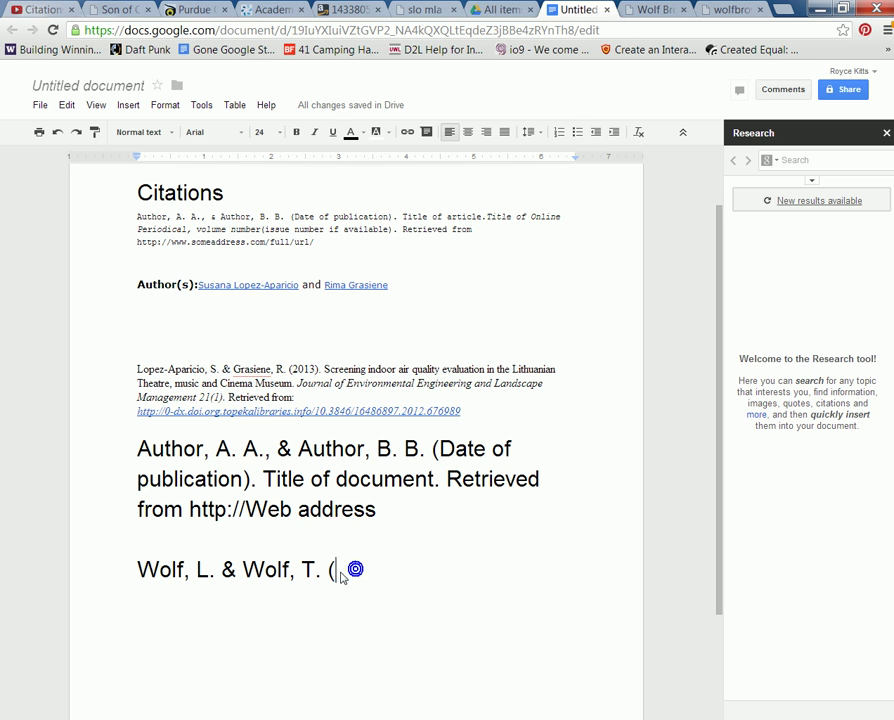
# - Close the report PDF, hide the Research panel, and place the cursor after the Wolf citation's parenthesis
pyautogui.click(727, 8)
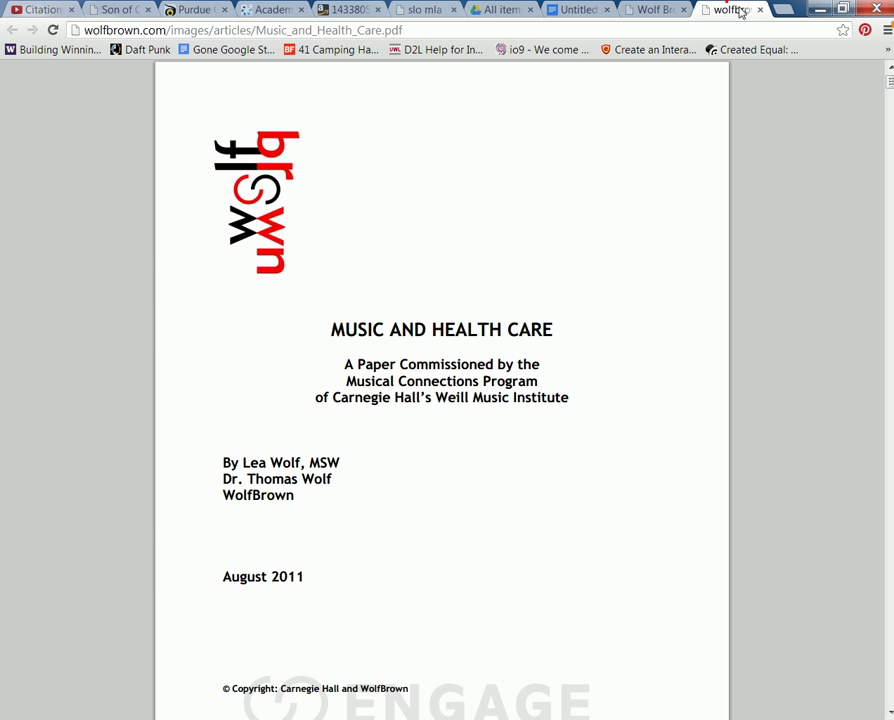
pyautogui.click(760, 9)
pyautogui.click(655, 10)
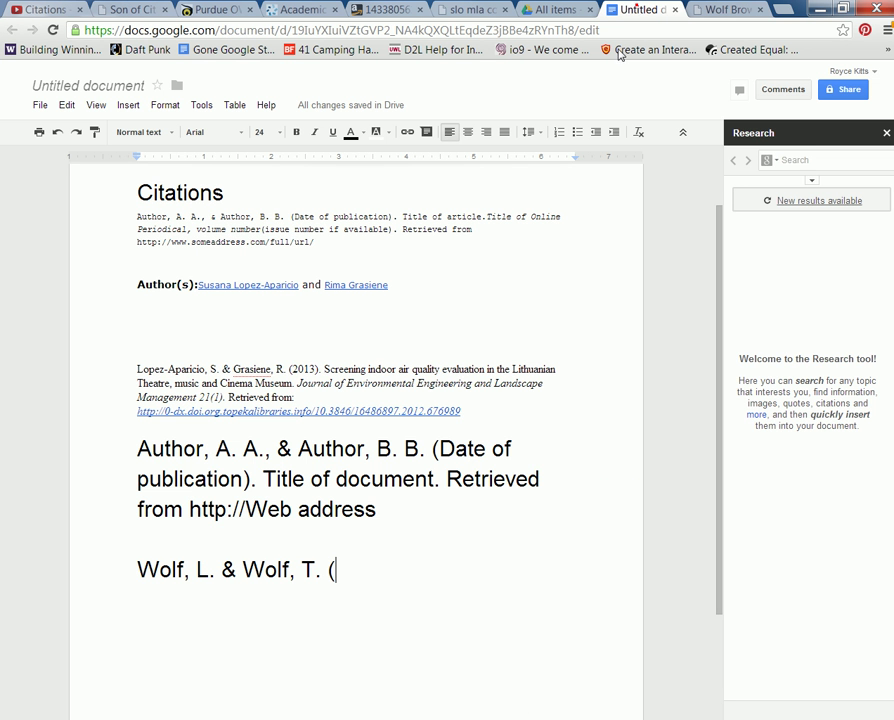
pyautogui.click(340, 580)
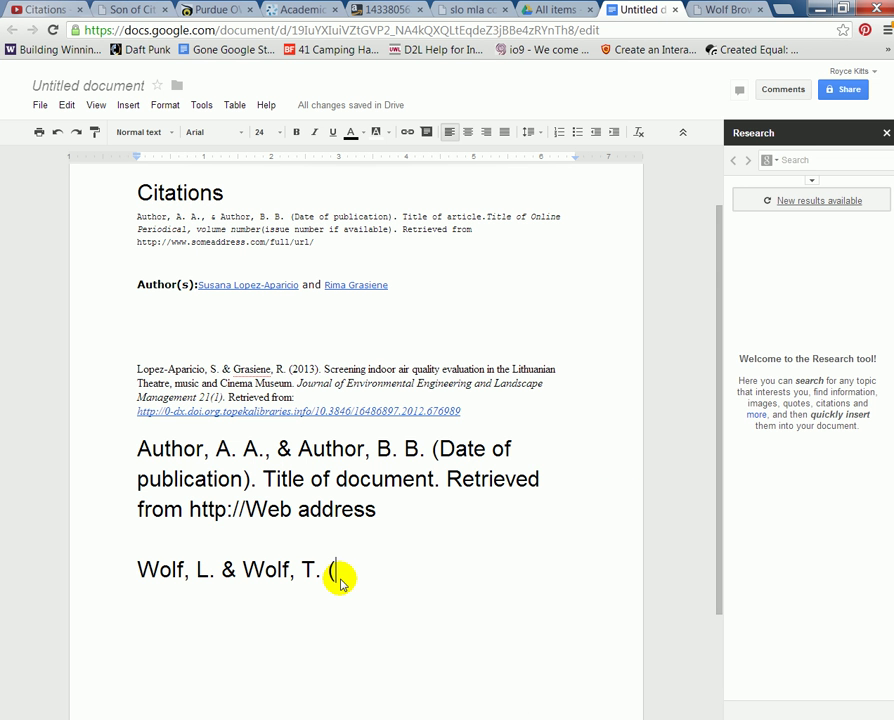
pyautogui.click(334, 573)
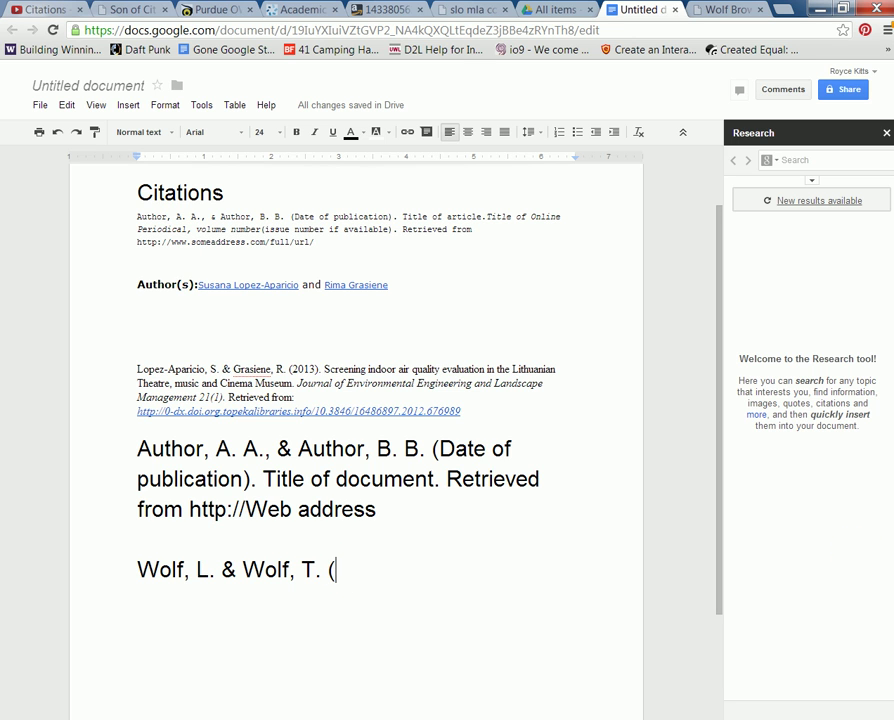
pyautogui.hotkey('ctrl', 'alt', 'shift', 'i')
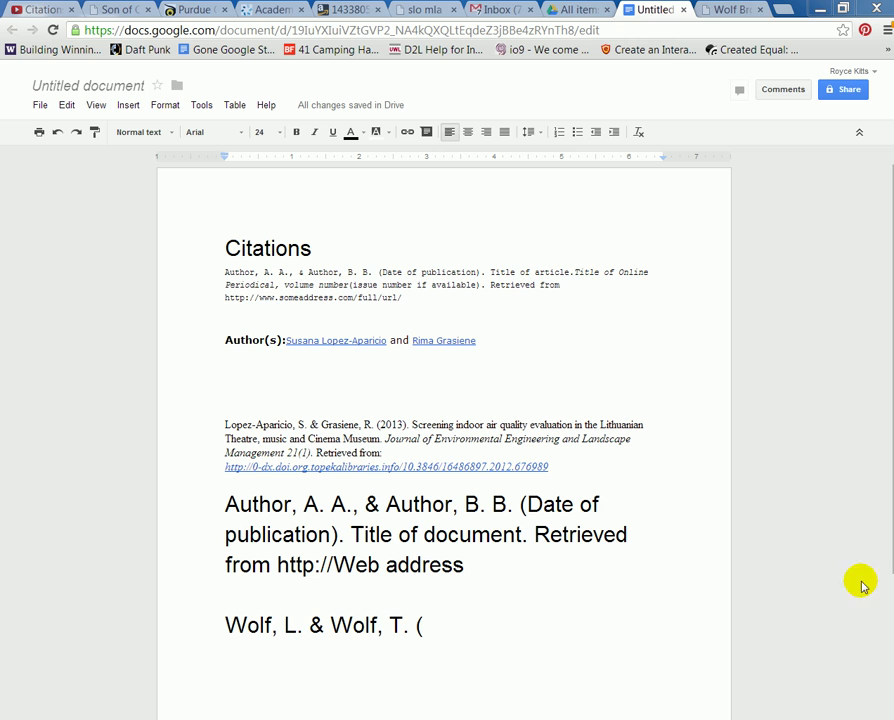
pyautogui.click(444, 626)
# - Continue the Wolf citation with '2011). Music and Health Care. Retrieved from'
pyautogui.write('2011).')
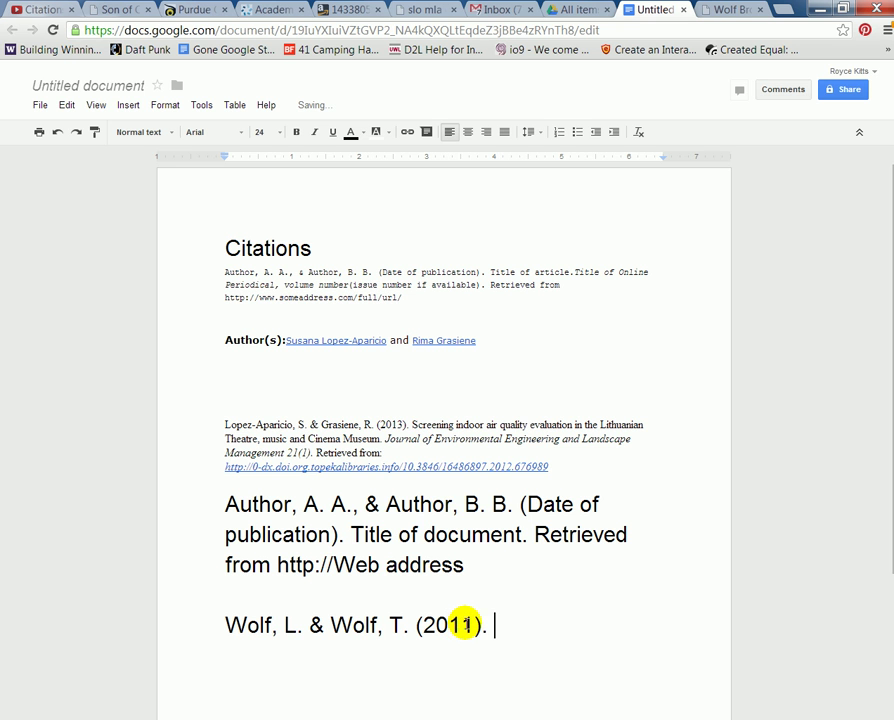
pyautogui.click(726, 12)
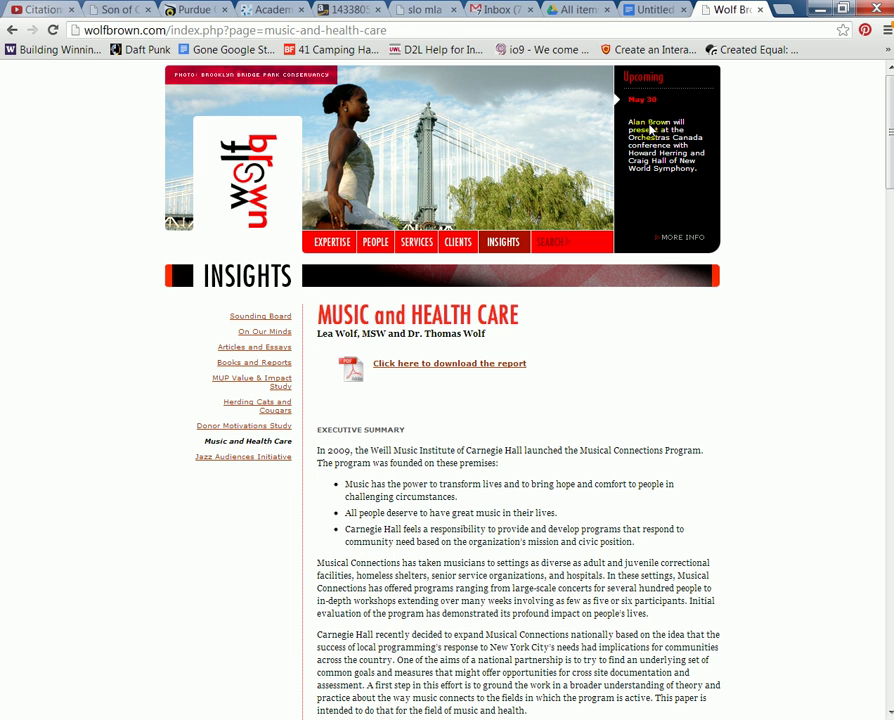
pyautogui.click(644, 10)
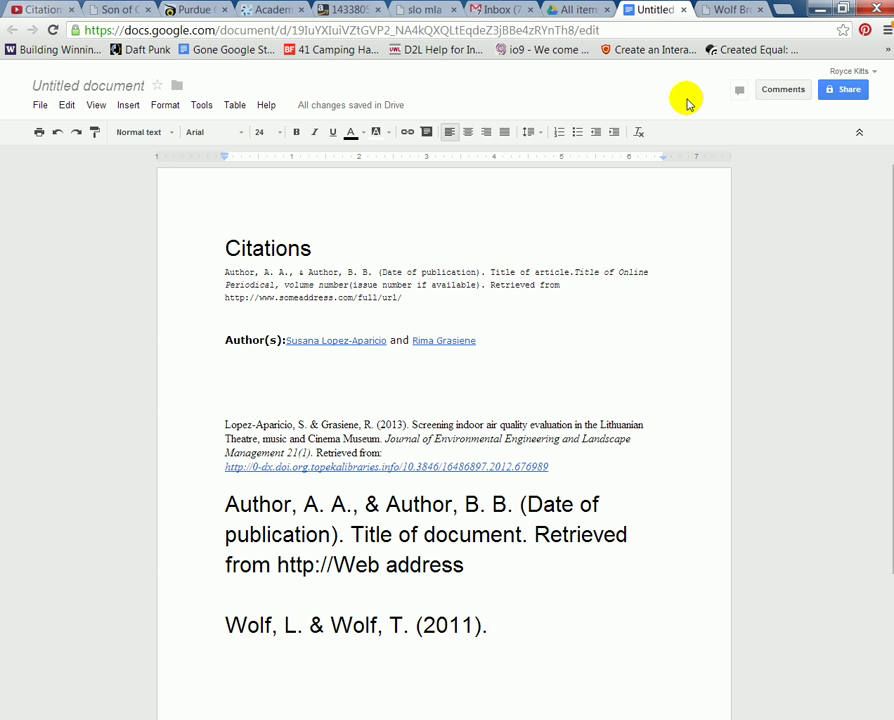
pyautogui.write('Music')
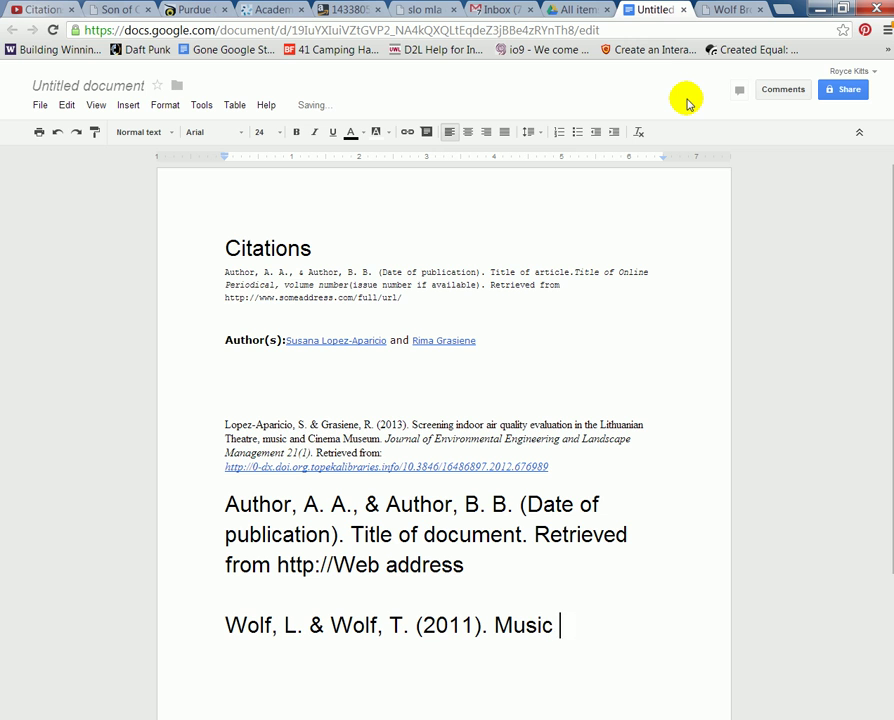
pyautogui.write(' and Health Care. ')
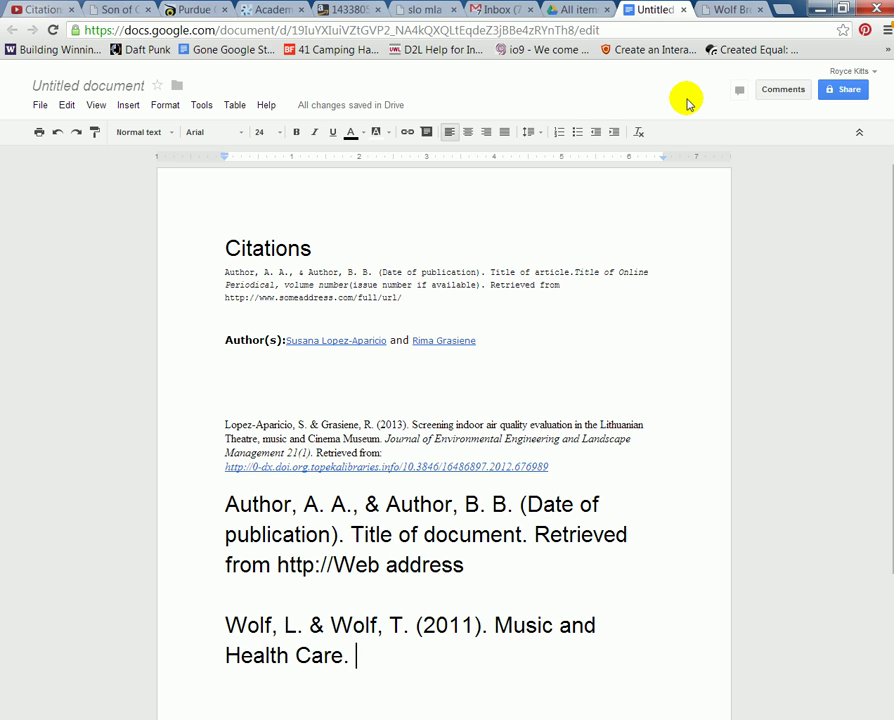
pyautogui.write('RE')
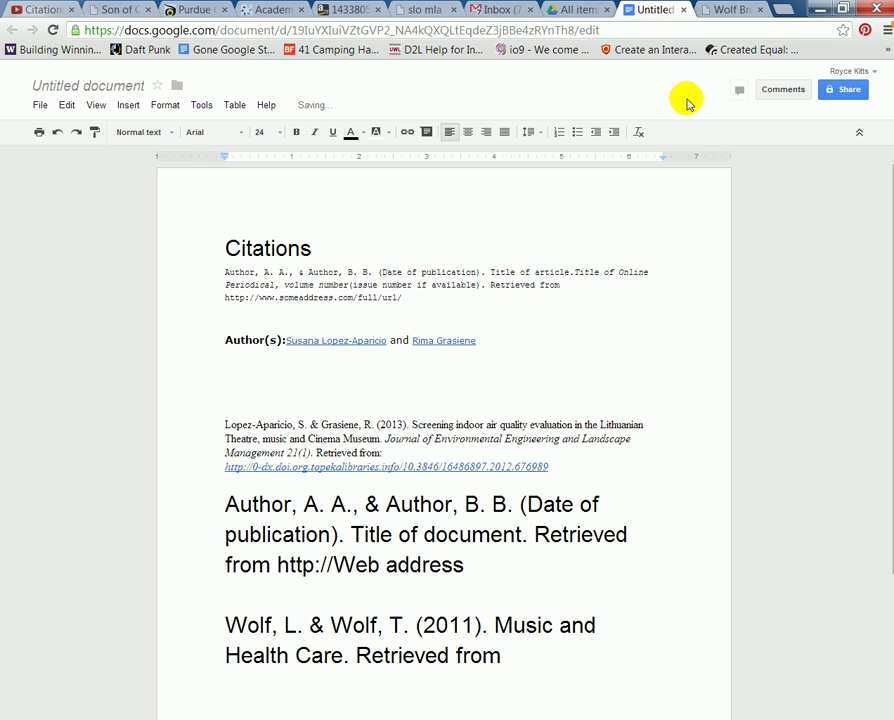
pyautogui.press('BackSpace')
pyautogui.click(731, 9)
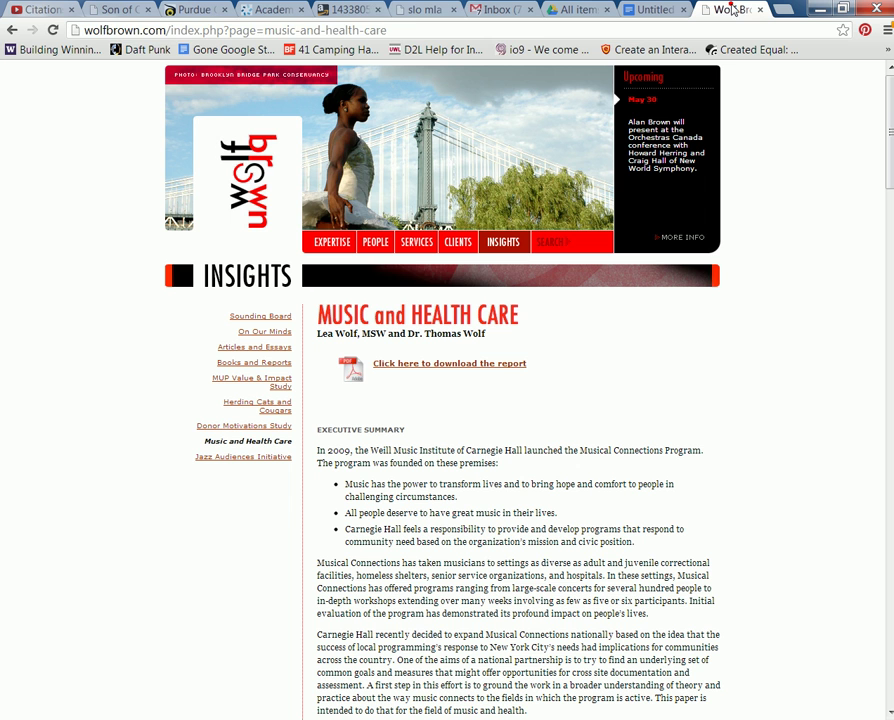
pyautogui.click(349, 28)
pyautogui.rightClick(349, 28)
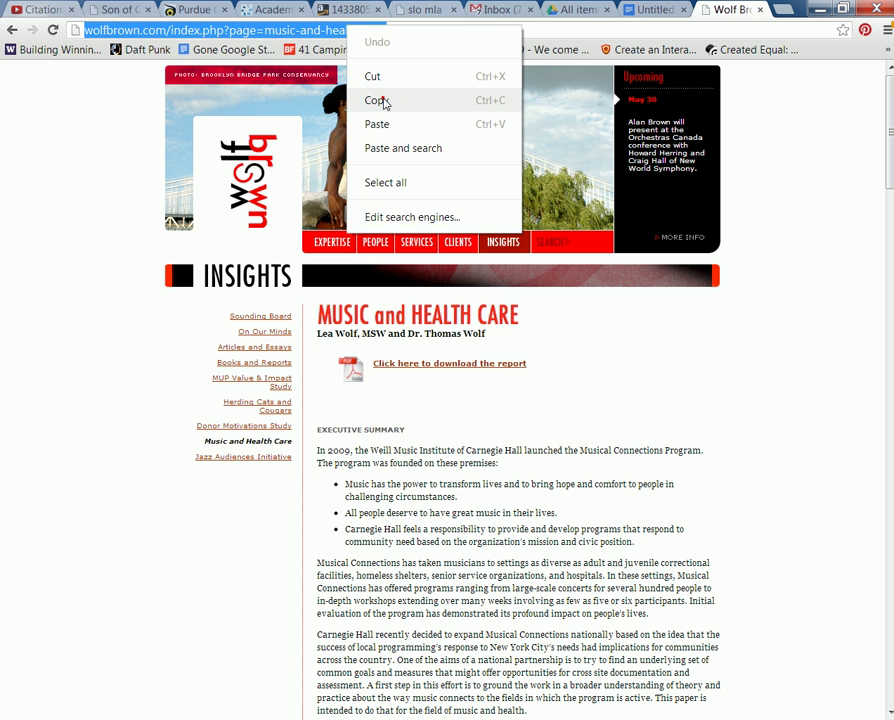
pyautogui.click(378, 100)
pyautogui.click(650, 9)
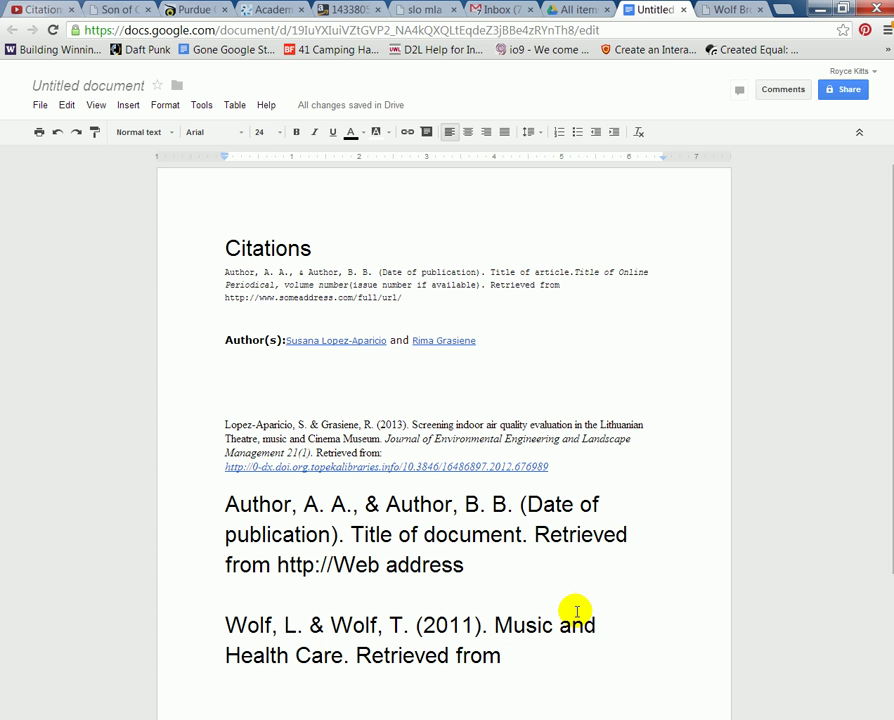
pyautogui.click(510, 655)
pyautogui.rightClick(510, 655)
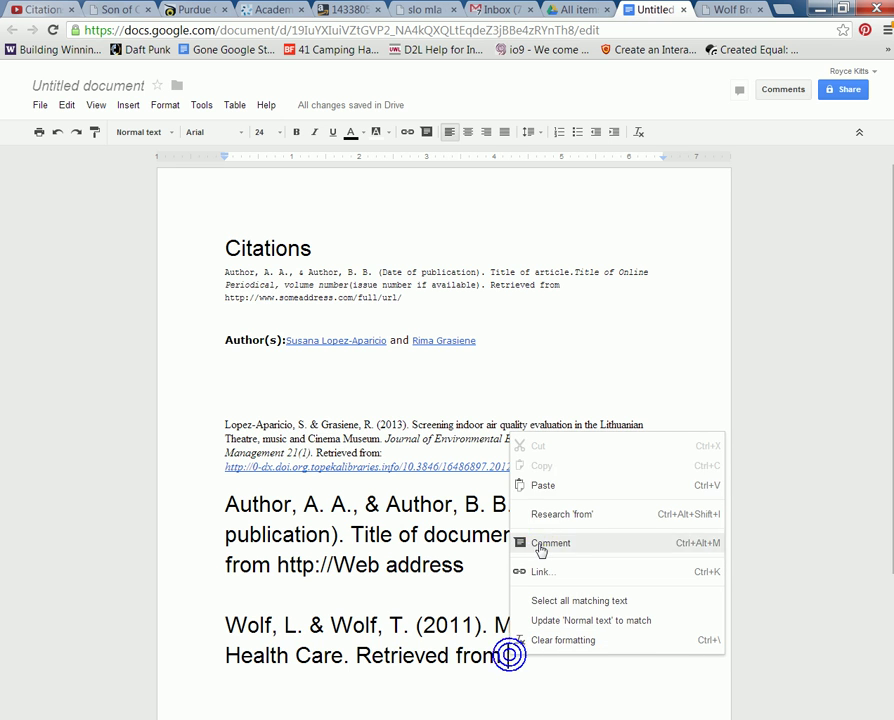
pyautogui.click(524, 486)
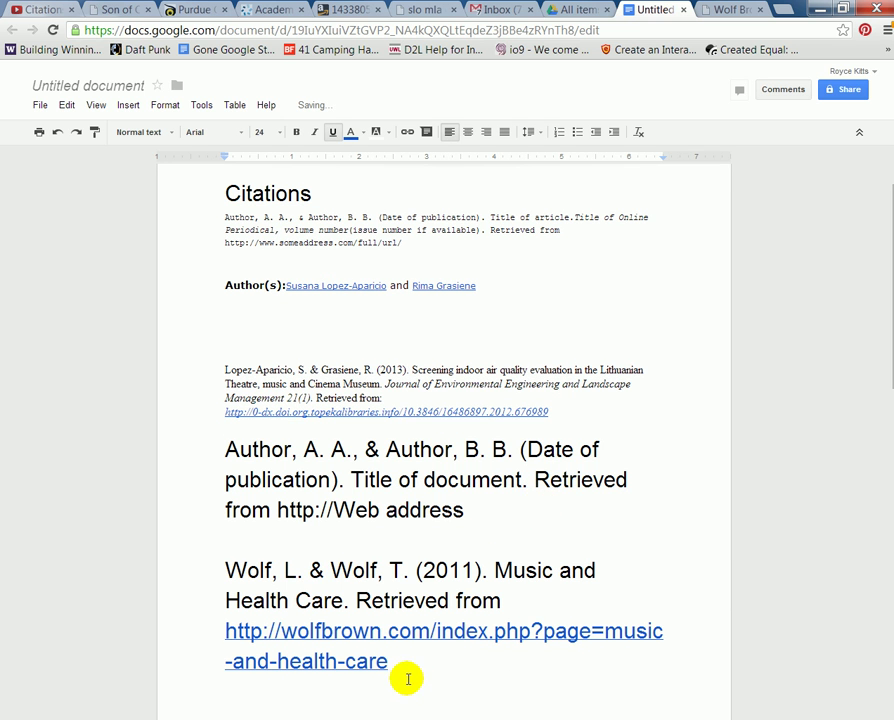
pyautogui.moveTo(394, 664)
pyautogui.mouseDown()
pyautogui.moveTo(229, 593)
pyautogui.moveTo(224, 576)
pyautogui.mouseUp()
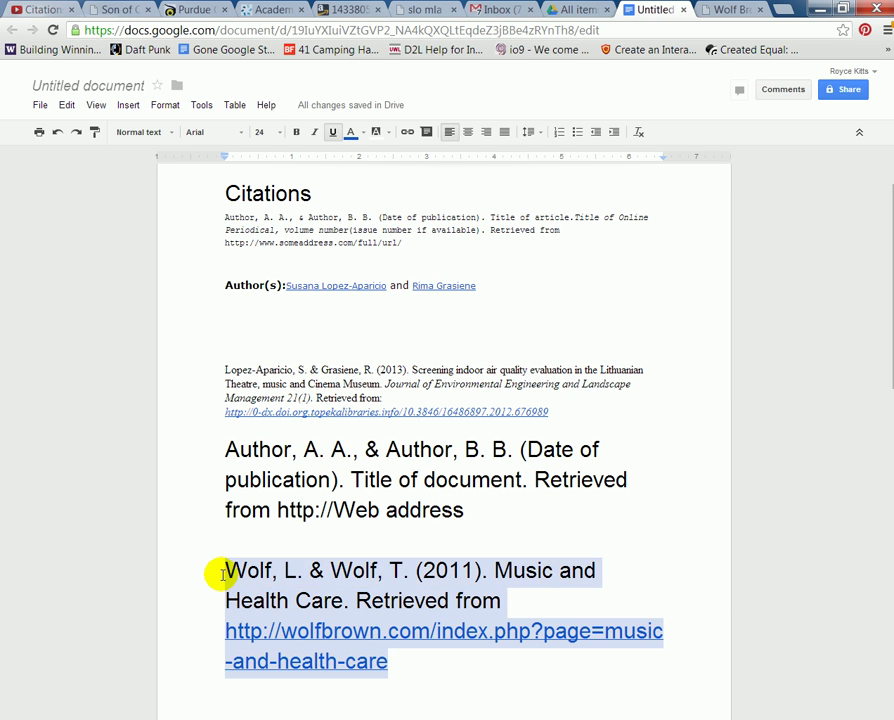
# - Set the selected Wolf citation to Times New Roman, size 12
pyautogui.click(238, 139)
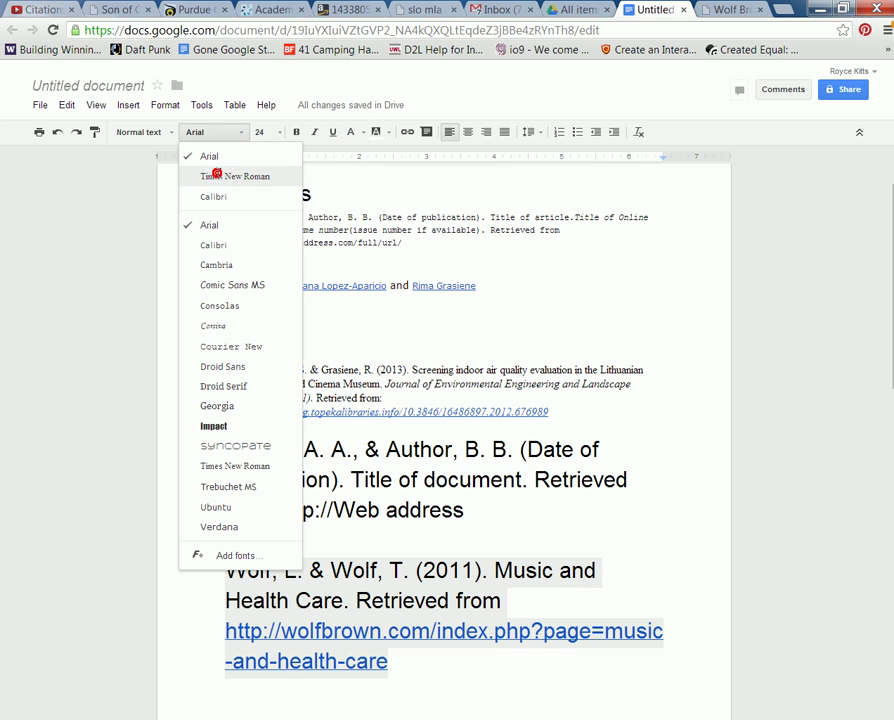
pyautogui.click(210, 176)
pyautogui.click(279, 132)
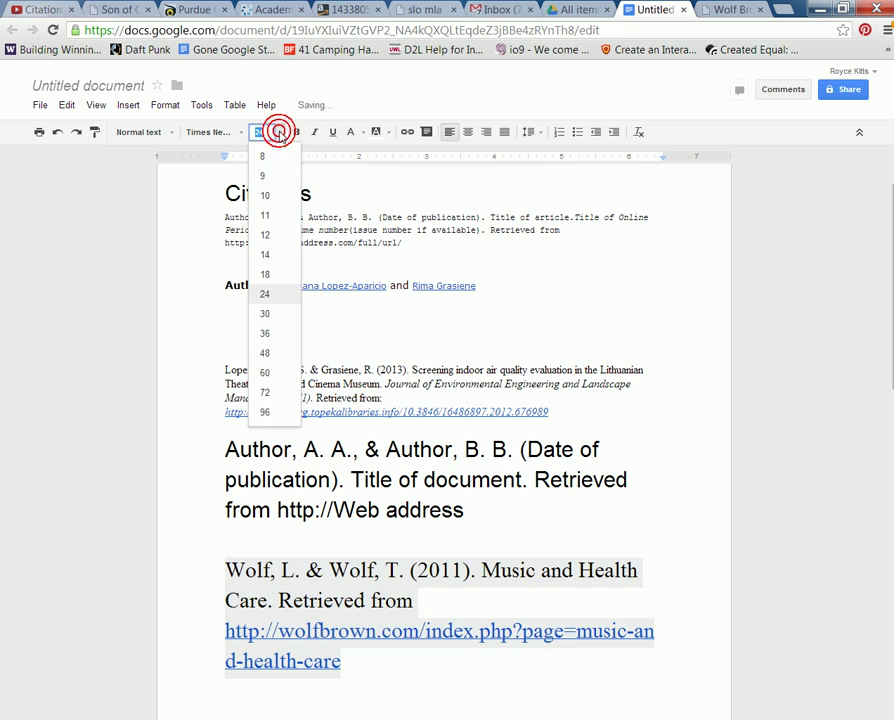
pyautogui.click(268, 237)
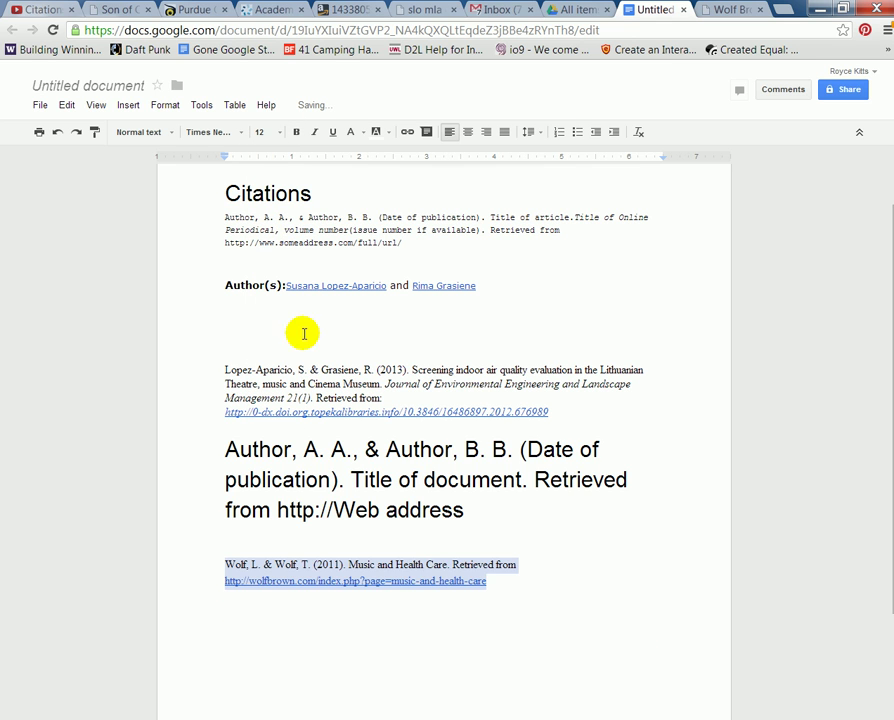
pyautogui.click(421, 622)
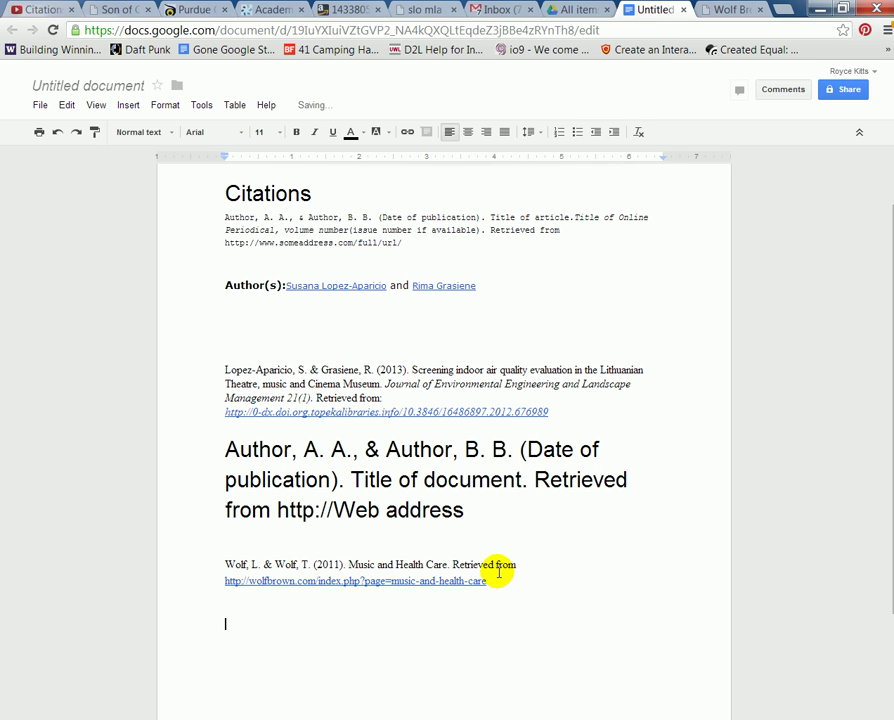
# - On Purdue OWL, open the 'Reference List: Books' page from the sidebar
pyautogui.click(188, 11)
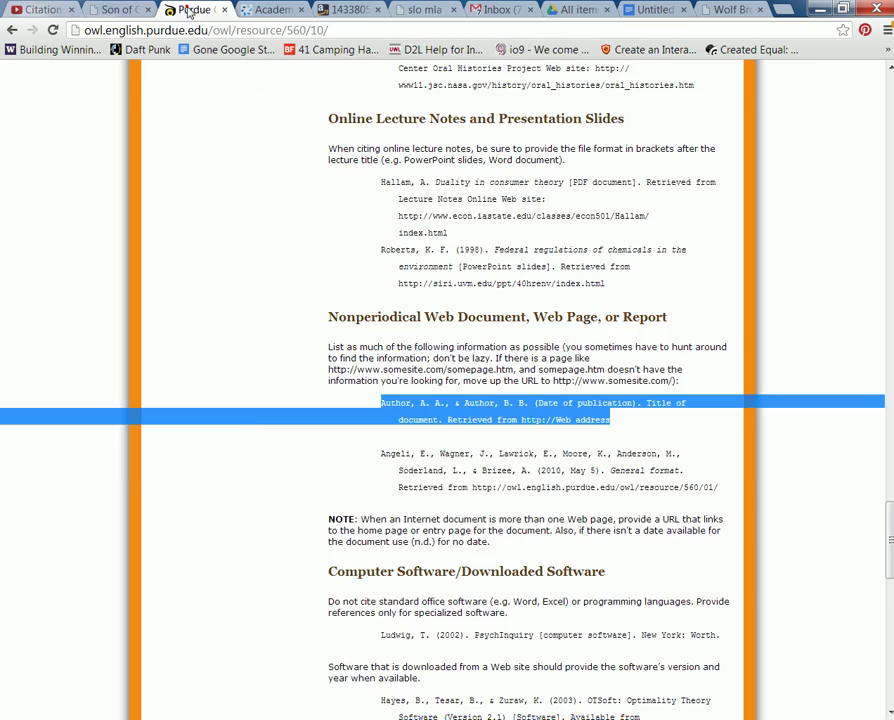
pyautogui.scroll(20, 251, 422)
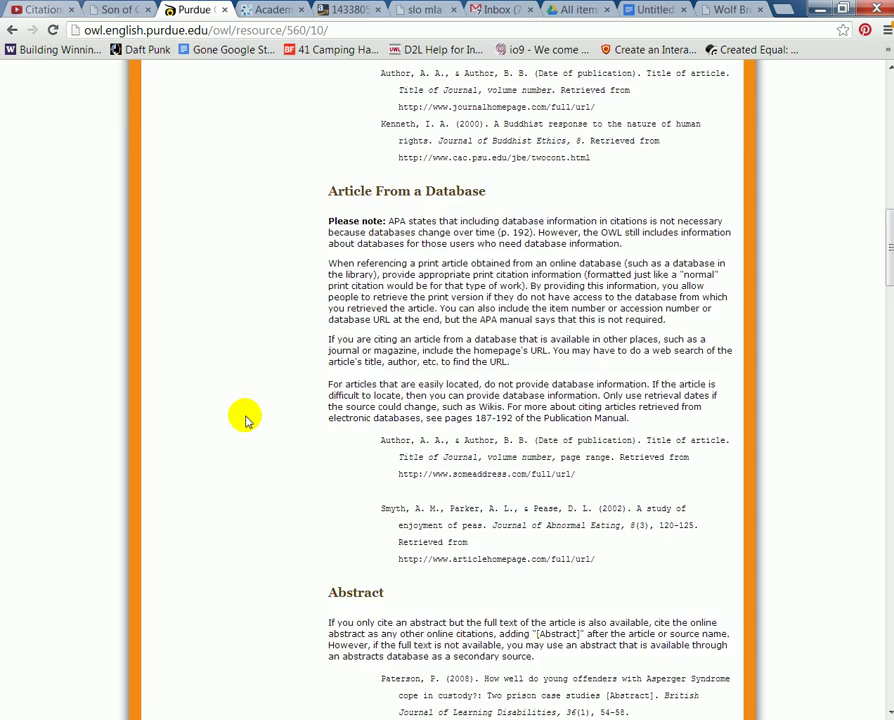
pyautogui.scroll(5, 243, 416)
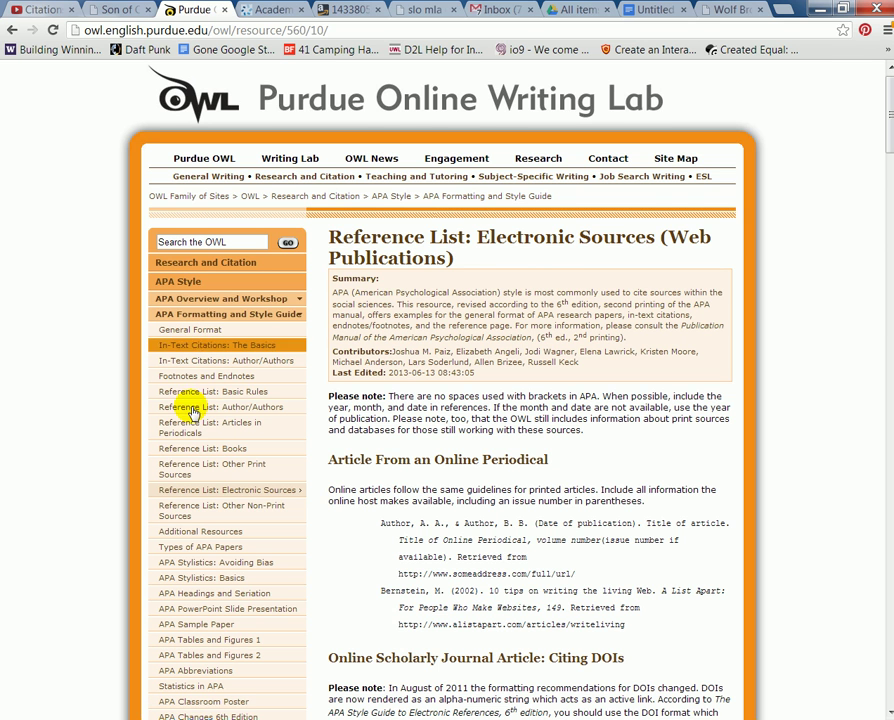
pyautogui.click(193, 452)
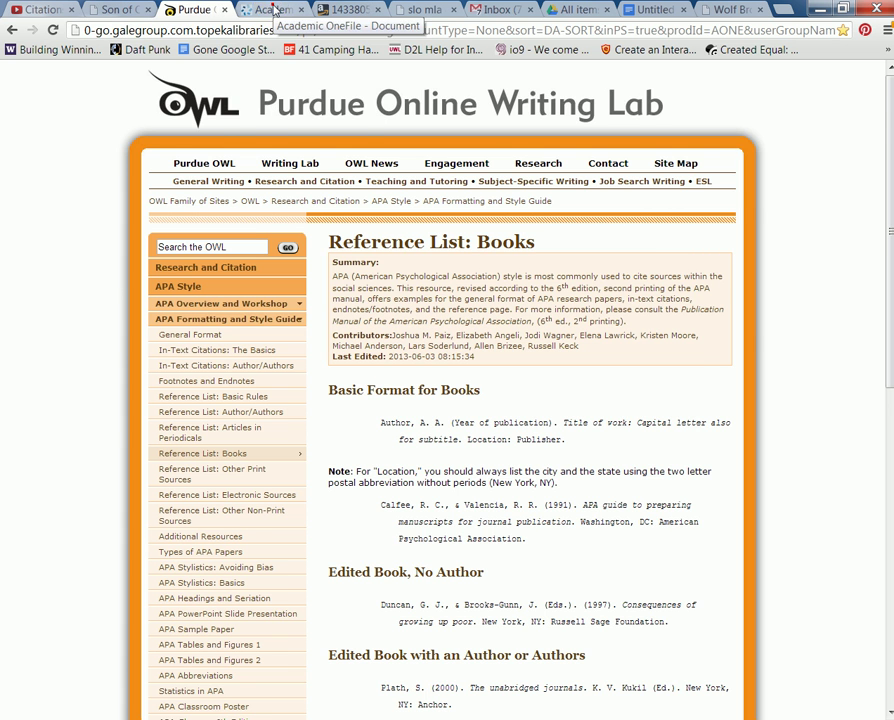
pyautogui.click(270, 10)
pyautogui.click(106, 33)
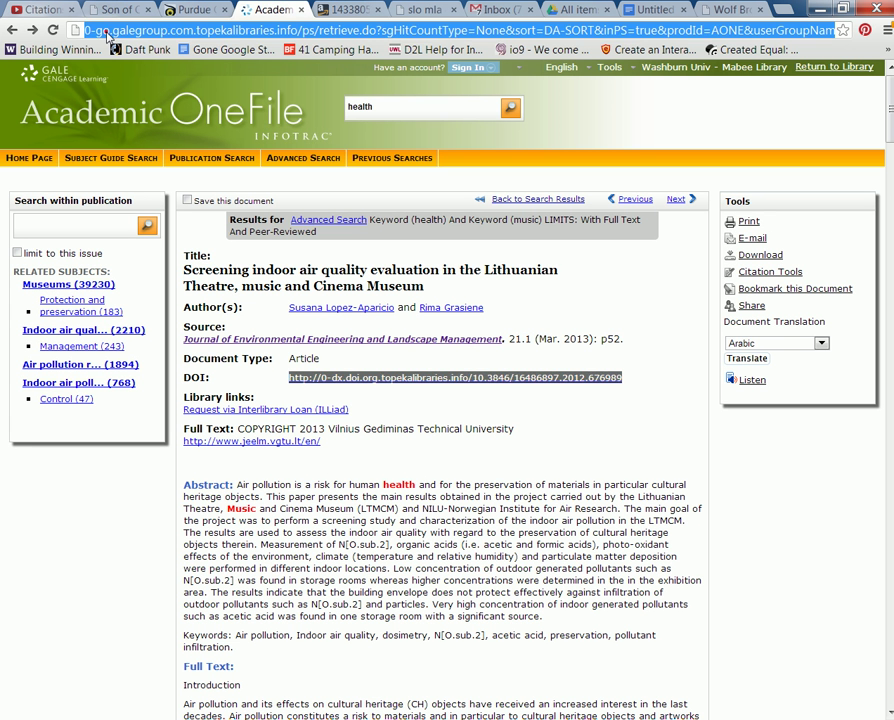
pyautogui.write('www.wash')
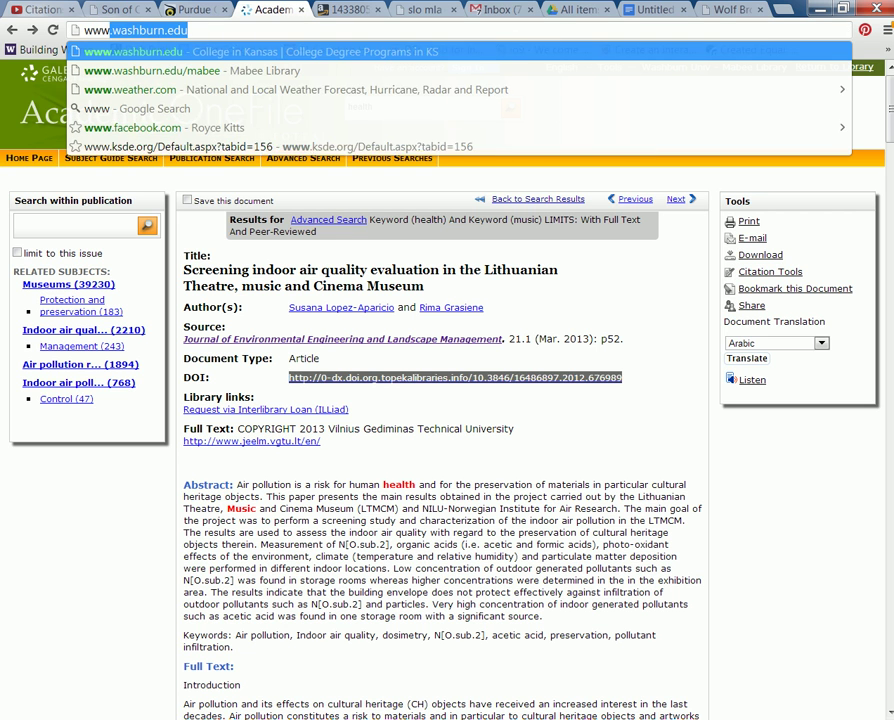
pyautogui.write('burn.edu')
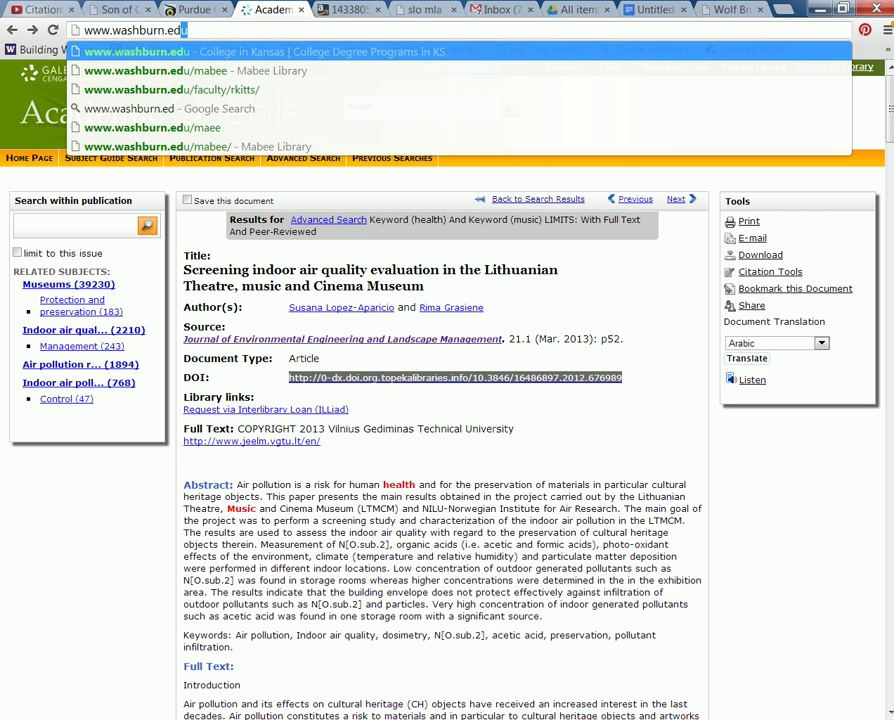
pyautogui.write('/mabee')
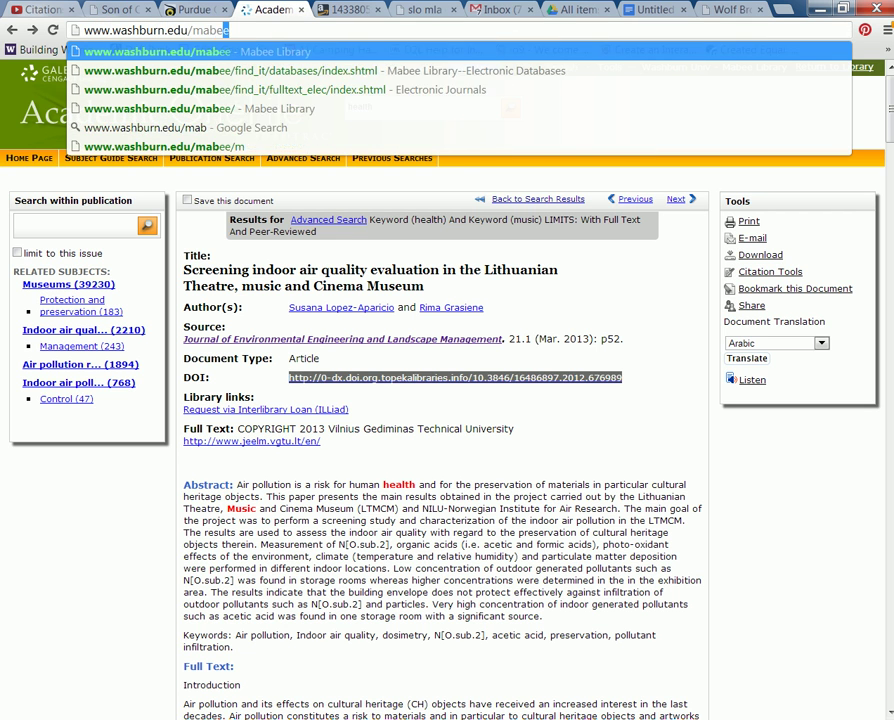
pyautogui.press('Return')
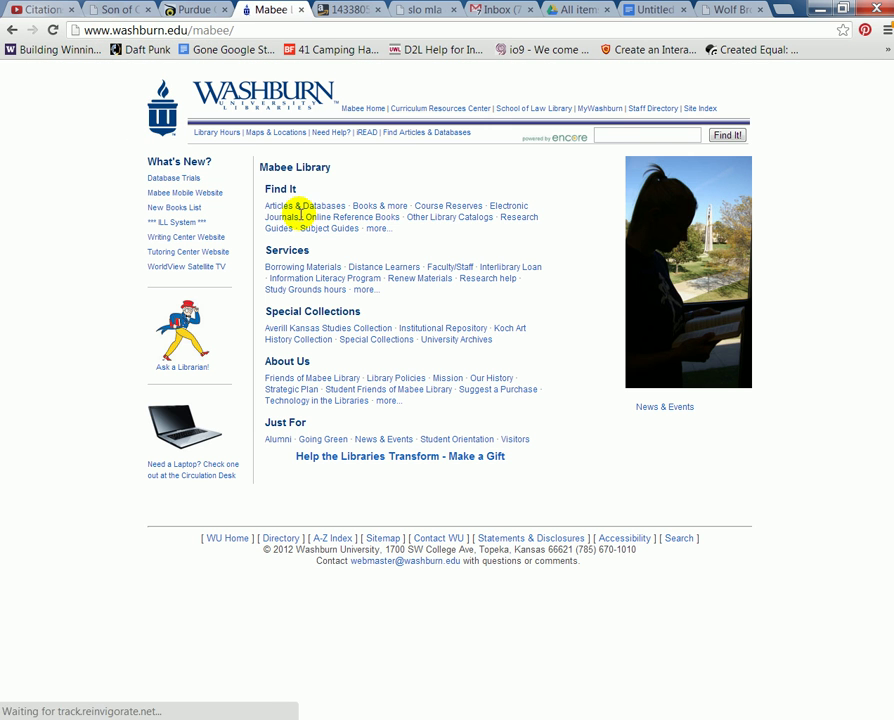
# - Search the library catalog for 'health and music' and open the Scales to scalpels record
pyautogui.click(610, 137)
pyautogui.write('health and music')
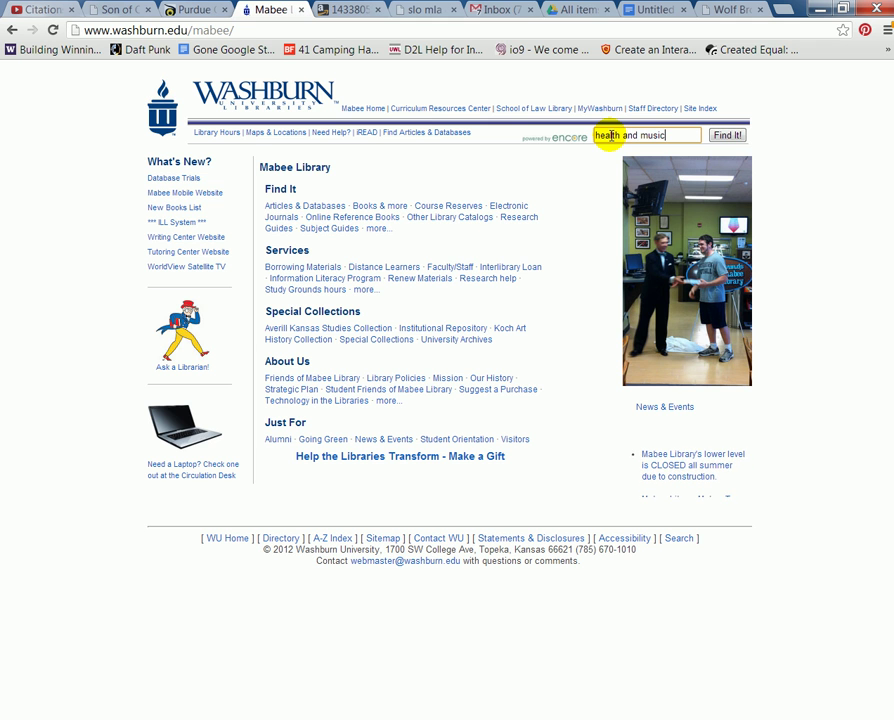
pyautogui.press('Return')
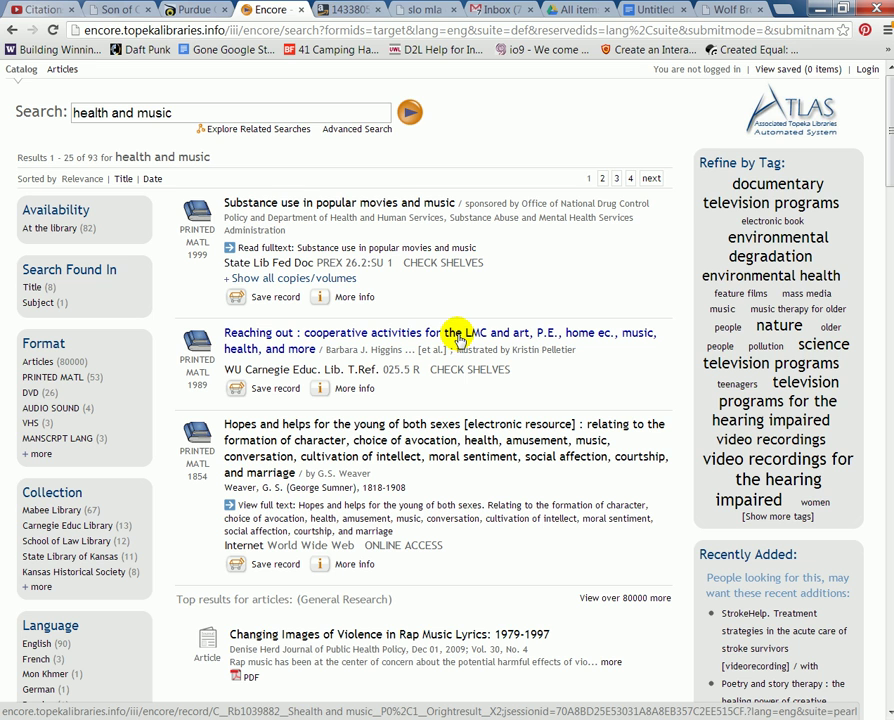
pyautogui.scroll(-5, 459, 340)
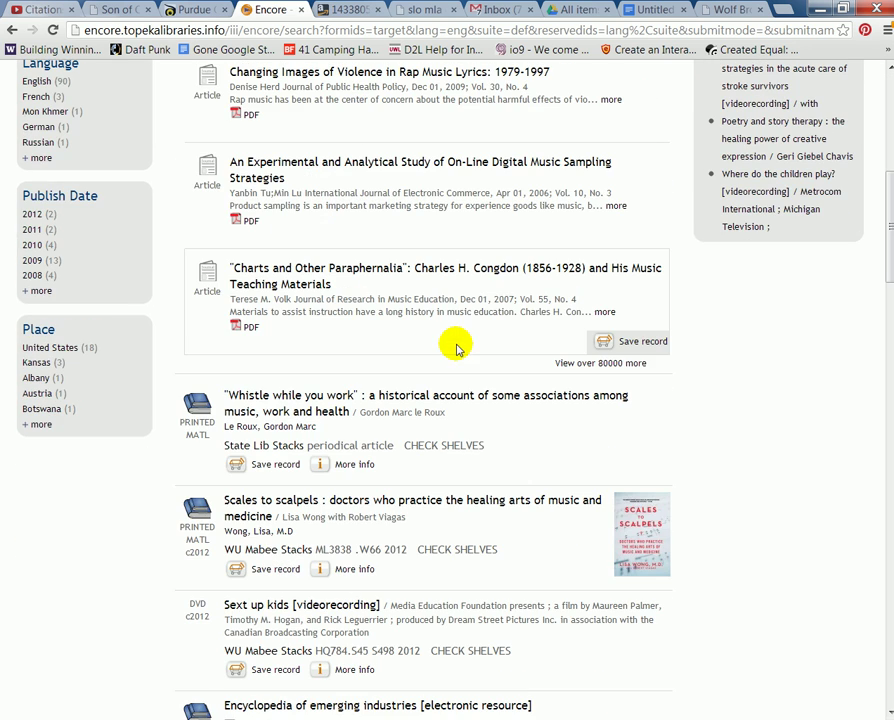
pyautogui.click(366, 506)
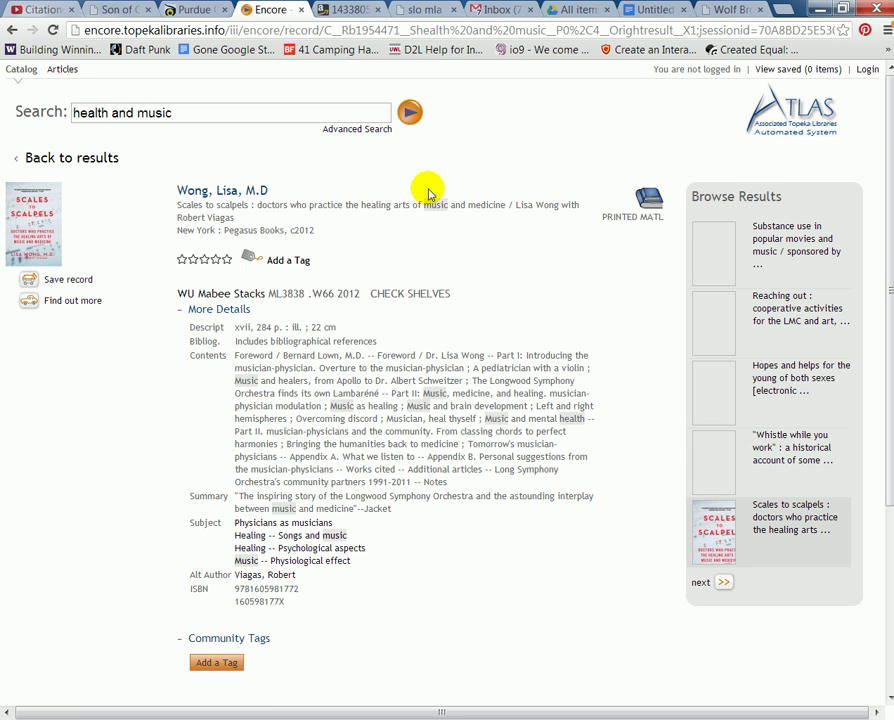
pyautogui.click(177, 11)
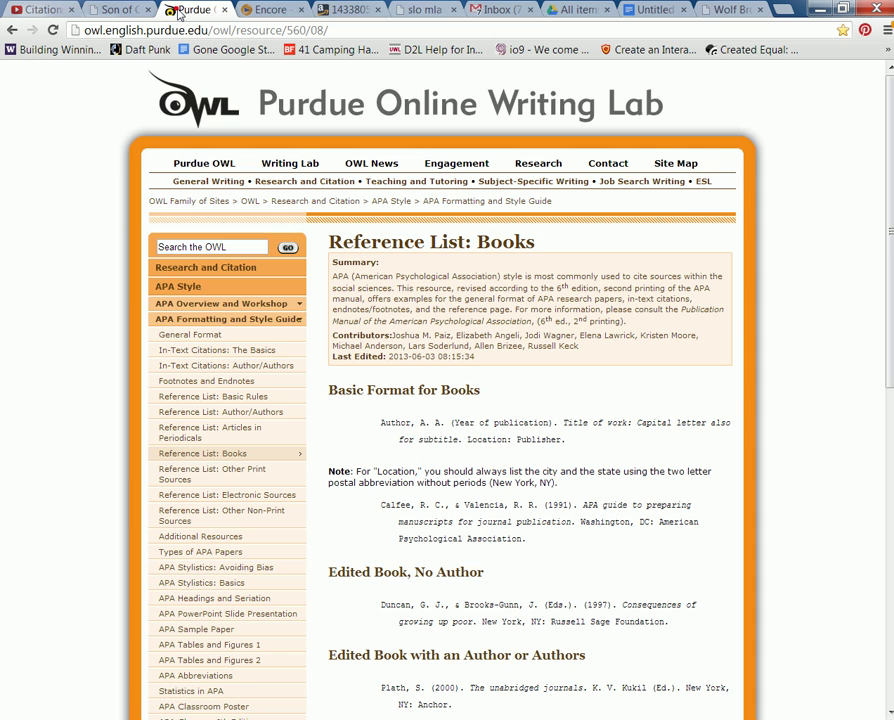
# - Copy the OWL Basic Format book citation example and bring up paste options below the Wolf citation
pyautogui.click(268, 11)
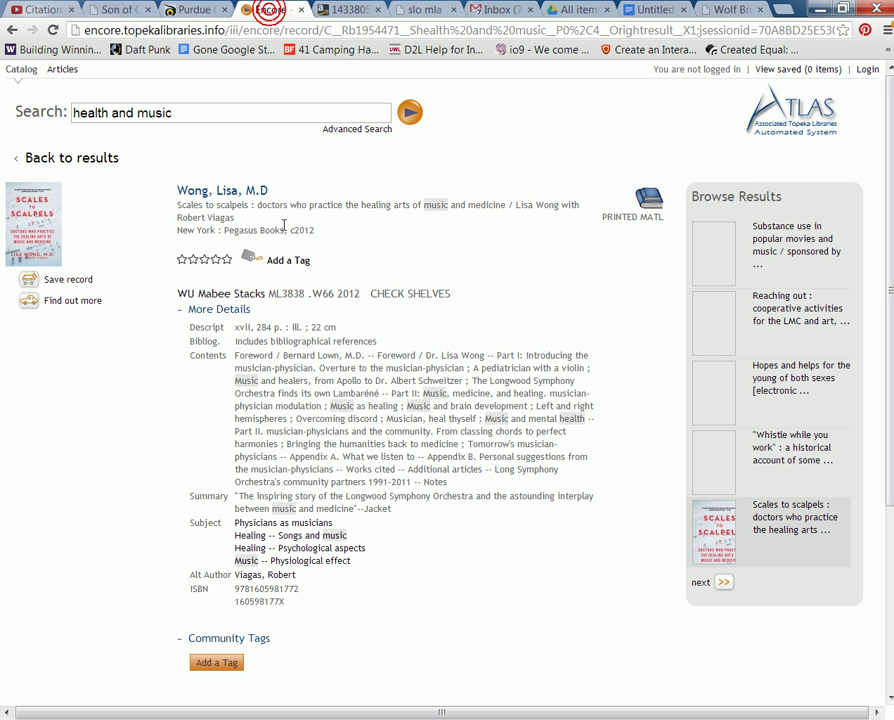
pyautogui.click(182, 10)
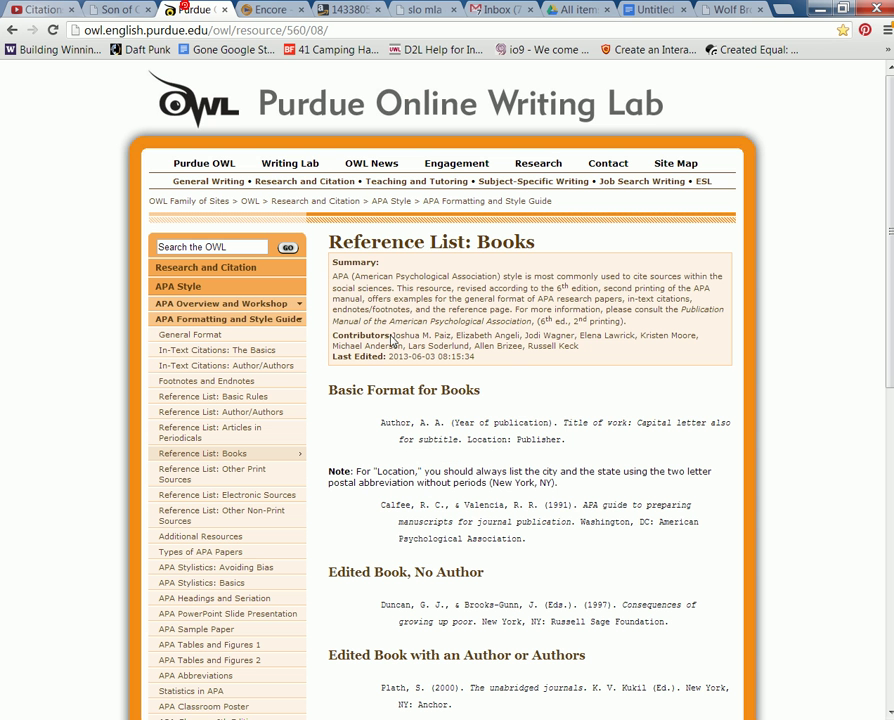
pyautogui.moveTo(572, 445); pyautogui.dragTo(381, 424)
pyautogui.rightClick(396, 428)
pyautogui.click(418, 444)
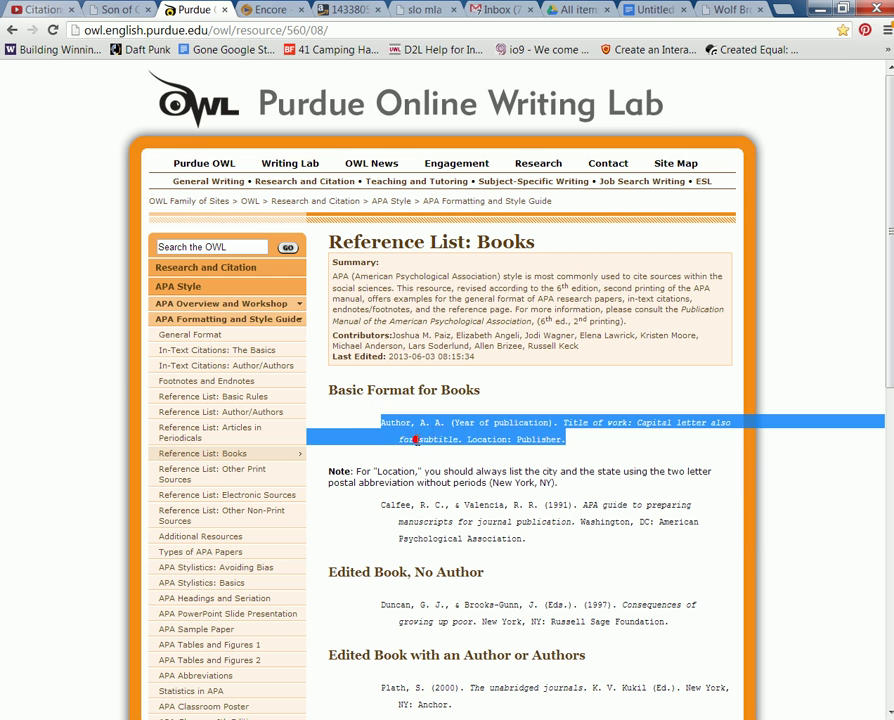
pyautogui.click(630, 12)
pyautogui.rightClick(236, 631)
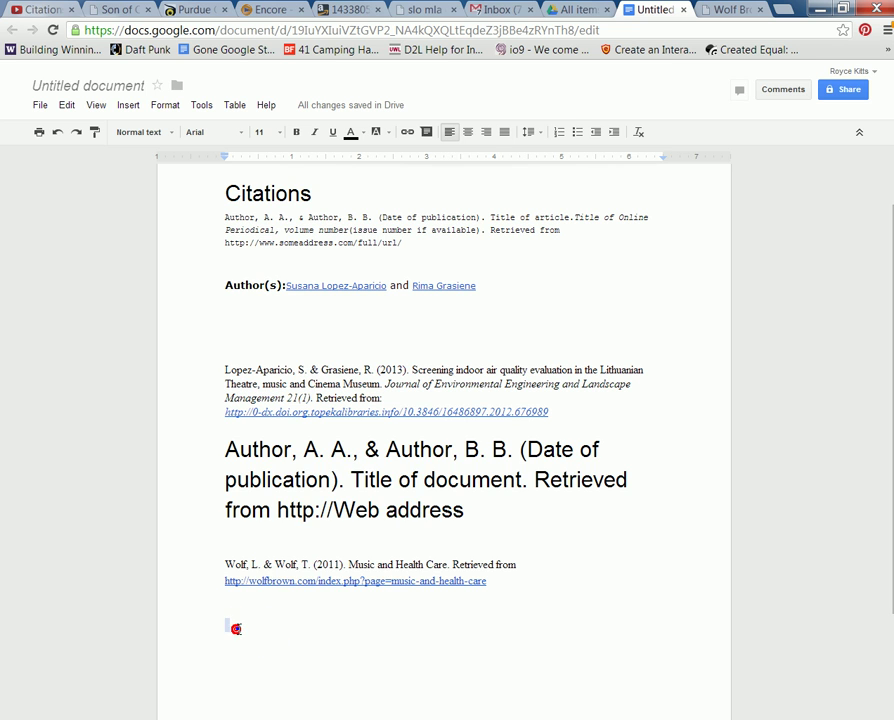
# - Paste the APA book template below the Wolf citation and set it to Arial 24
pyautogui.click(270, 509)
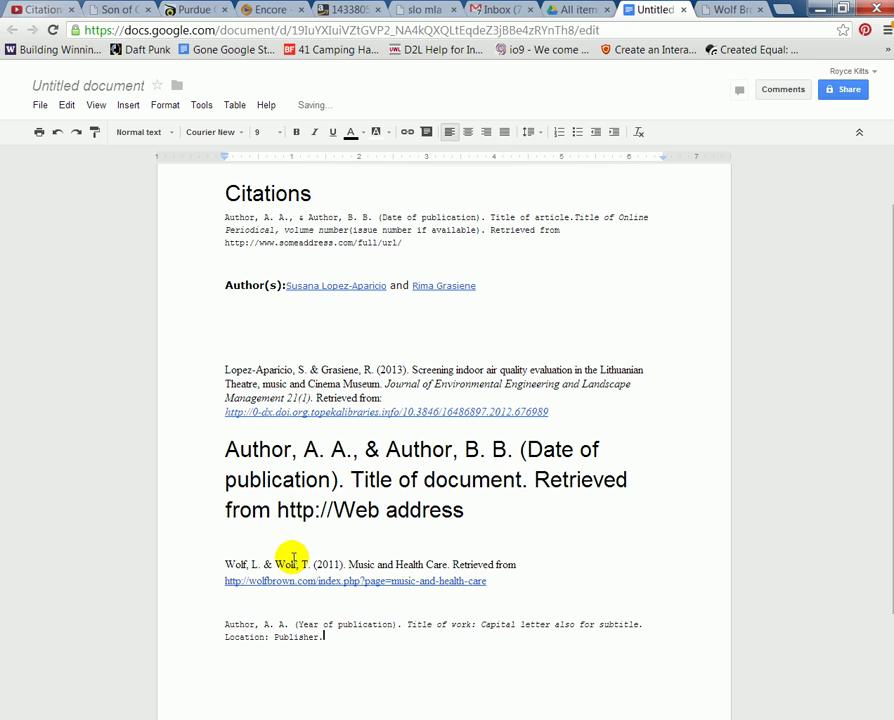
pyautogui.moveTo(328, 644); pyautogui.dragTo(229, 630)
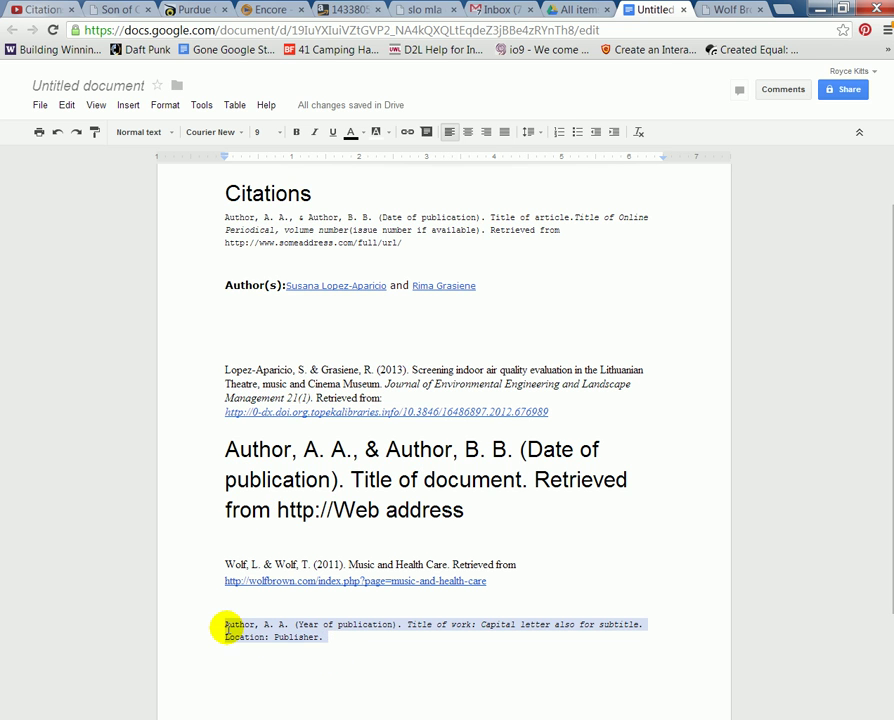
pyautogui.click(240, 133)
pyautogui.click(216, 177)
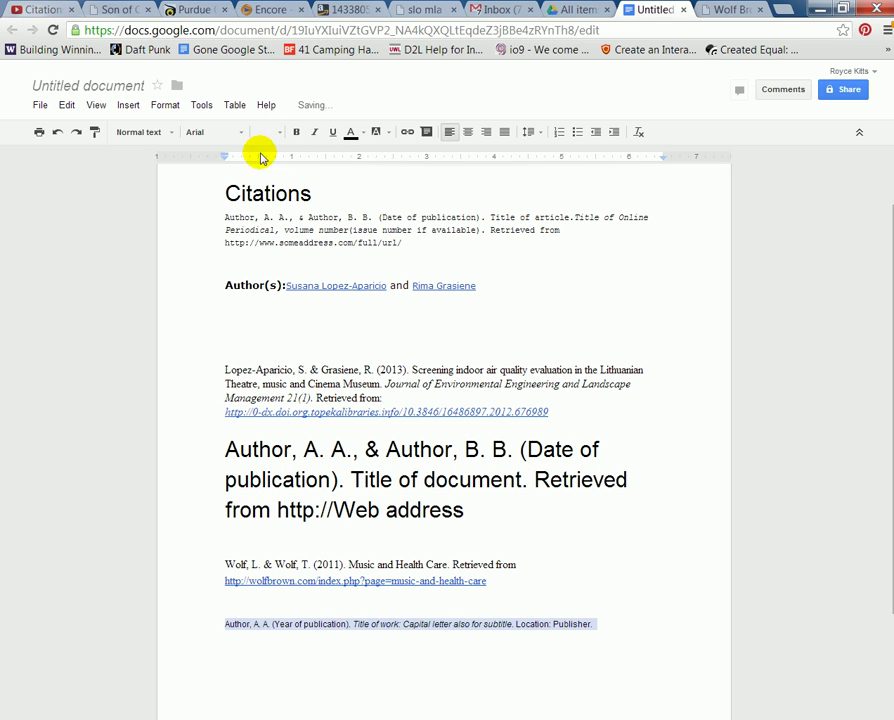
pyautogui.click(278, 132)
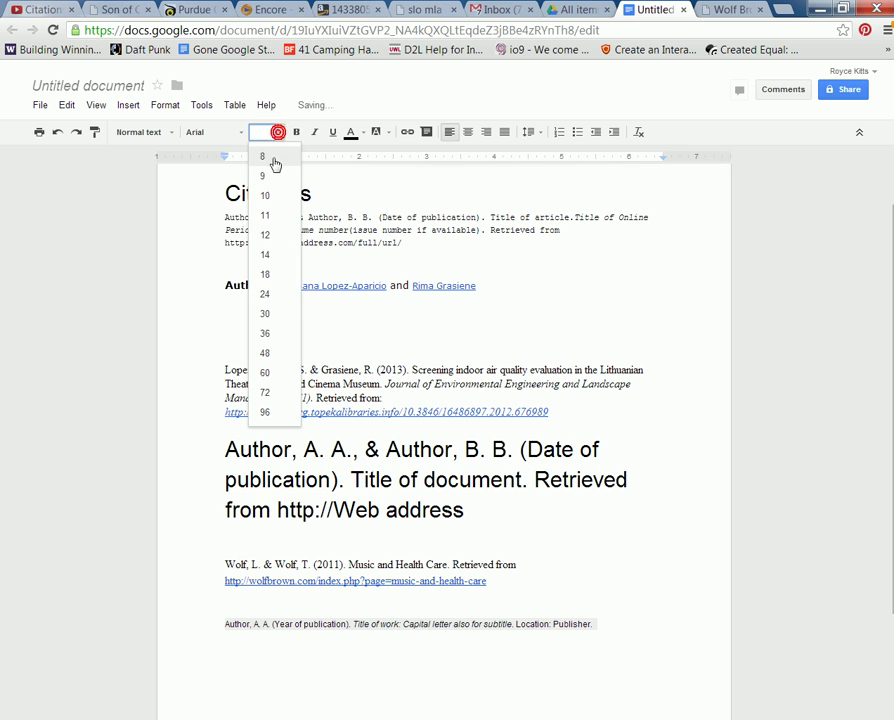
pyautogui.click(265, 294)
pyautogui.click(586, 545)
# - Begin a new entry reading 'Wong, L. (2012).' using details from the library record
pyautogui.scroll(-4, 586, 560)
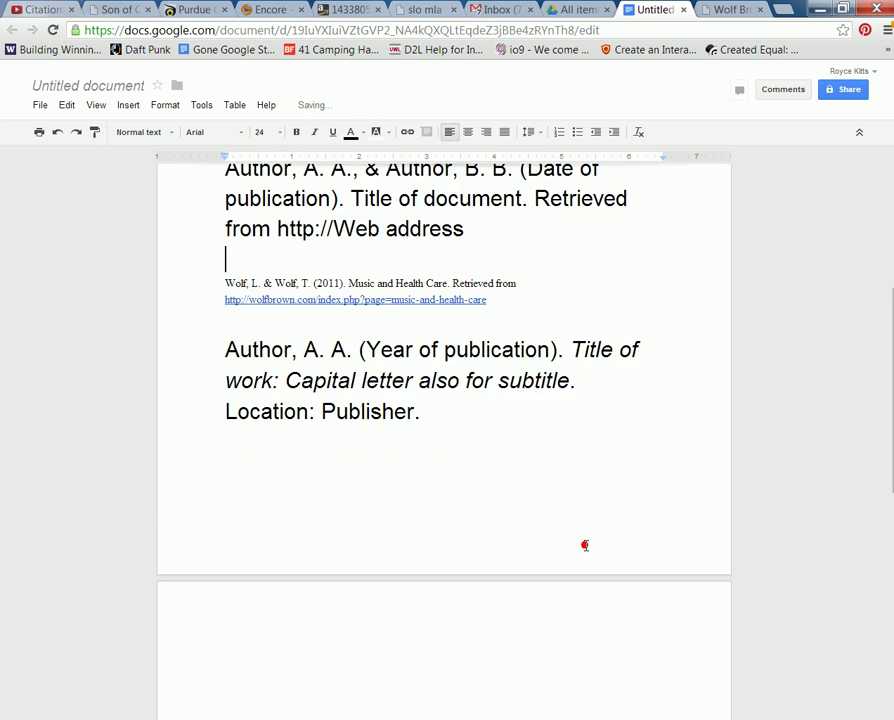
pyautogui.click(298, 431)
pyautogui.click(221, 381)
pyautogui.click(268, 12)
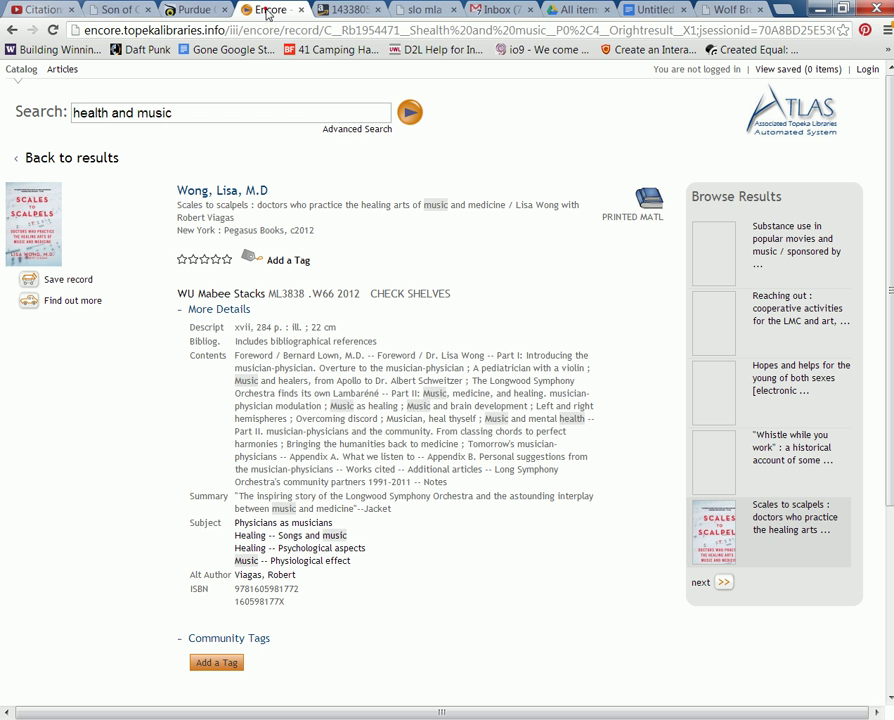
pyautogui.click(652, 10)
pyautogui.click(508, 300)
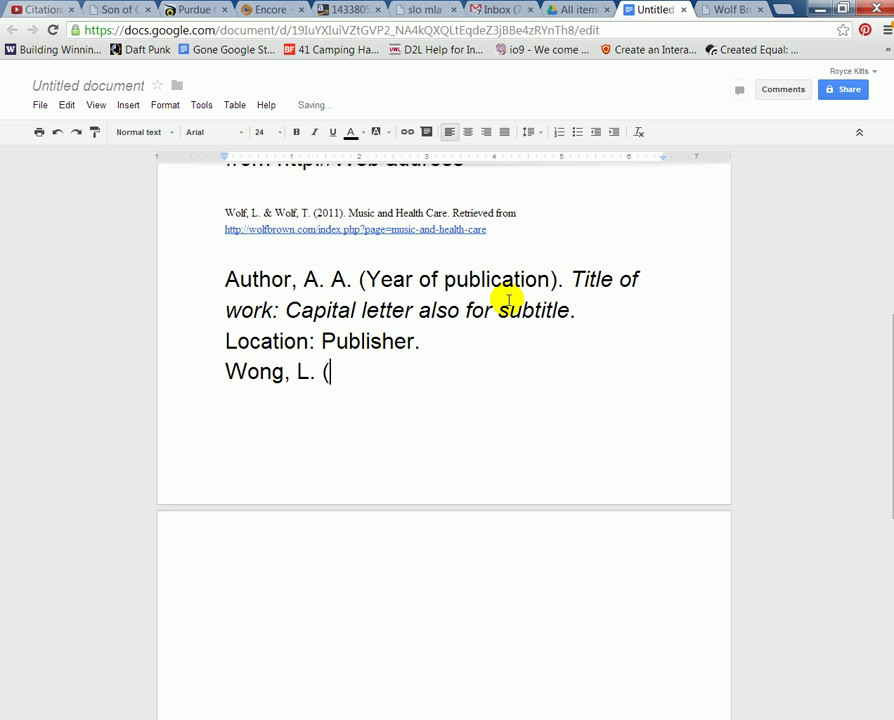
pyautogui.click(262, 10)
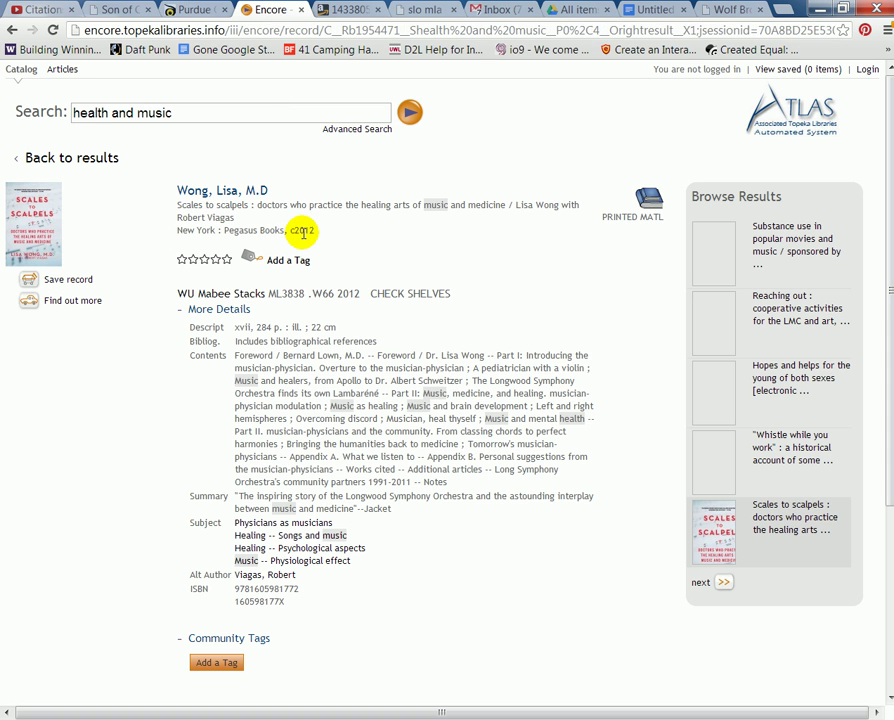
pyautogui.click(652, 10)
pyautogui.write('2012).')
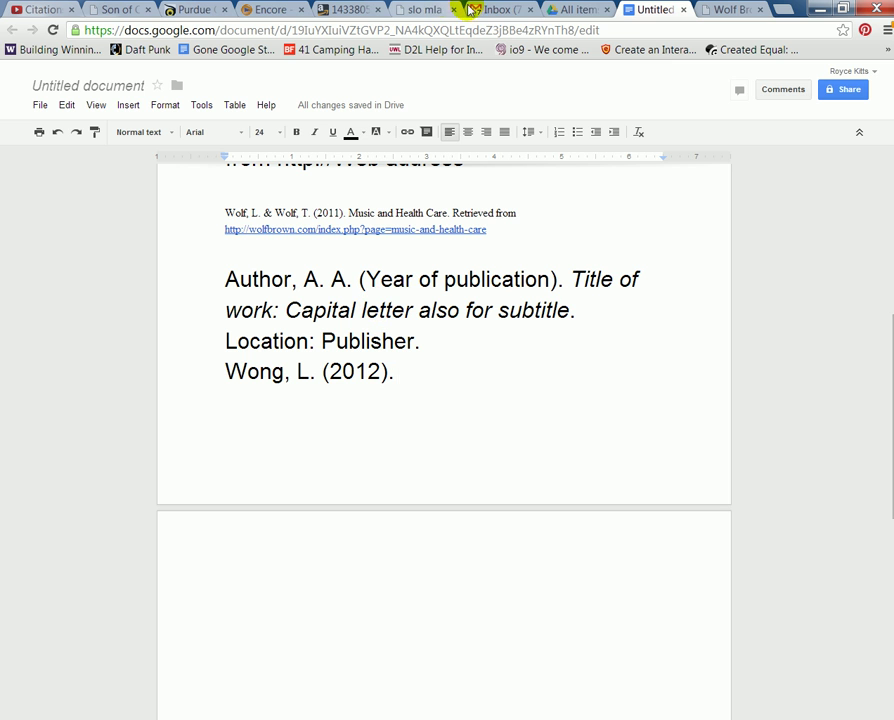
pyautogui.click(258, 12)
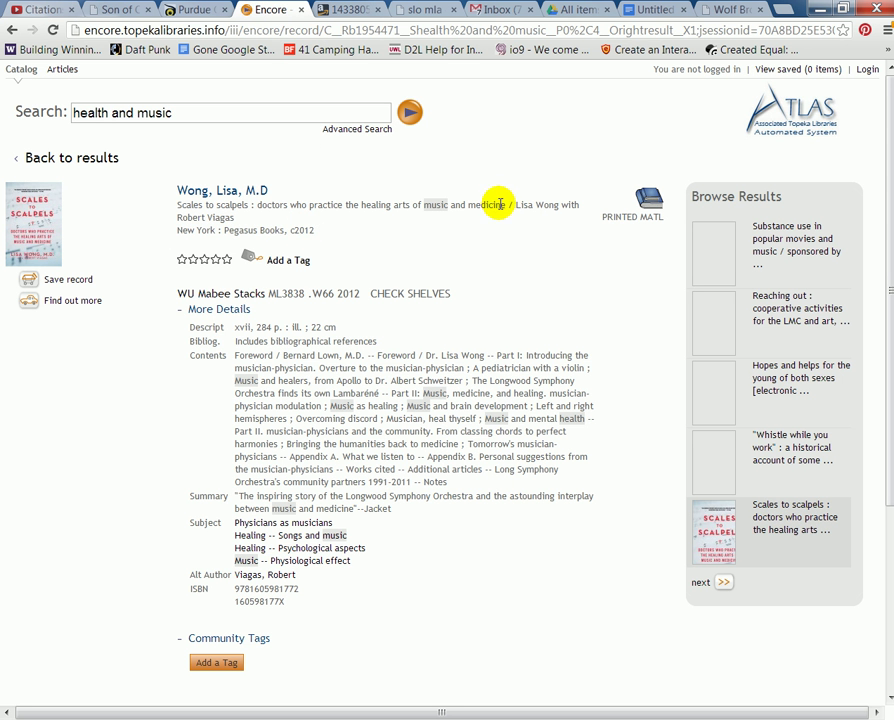
# - Copy the book title from the Encore record and paste it after 'Wong, L. (2012).'
pyautogui.moveTo(506, 207); pyautogui.dragTo(176, 206)
pyautogui.rightClick(184, 206)
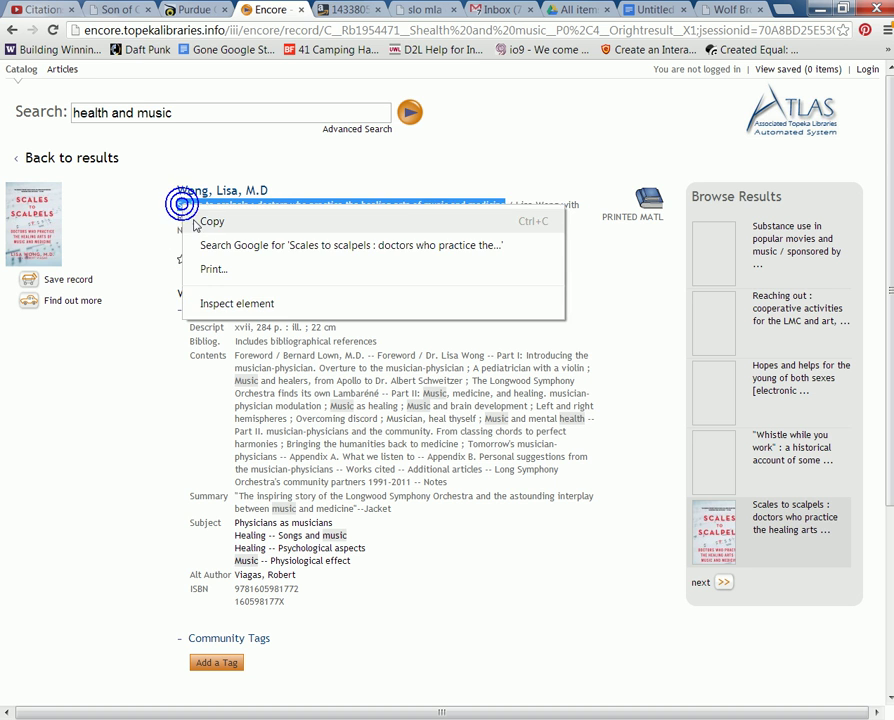
pyautogui.click(197, 222)
pyautogui.click(652, 10)
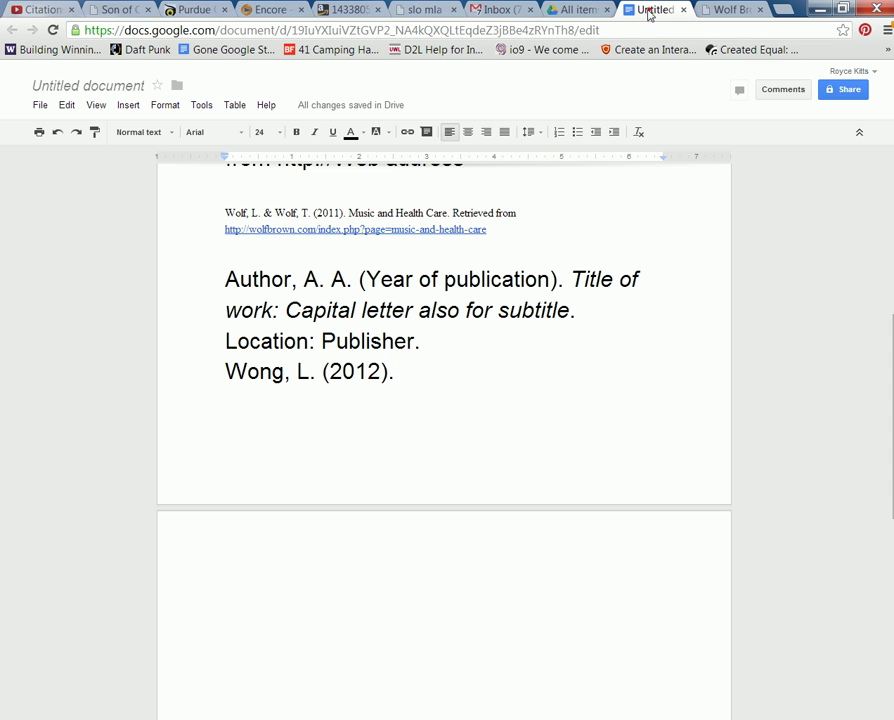
pyautogui.rightClick(418, 384)
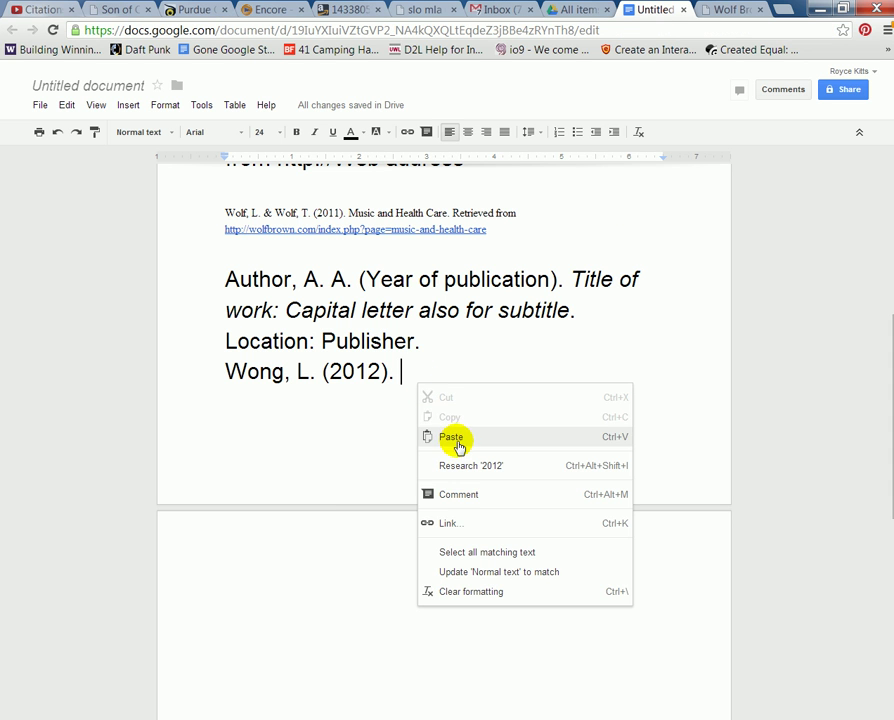
pyautogui.click(456, 438)
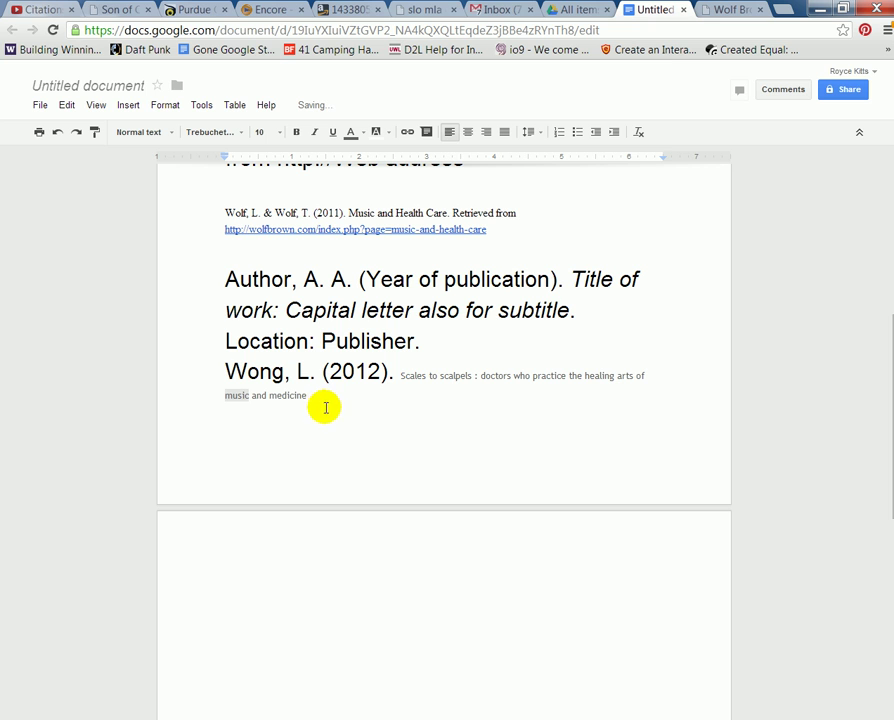
# - Set the pasted title to Arial 24 and capitalize 'Doctors'
pyautogui.moveTo(317, 402); pyautogui.dragTo(398, 380)
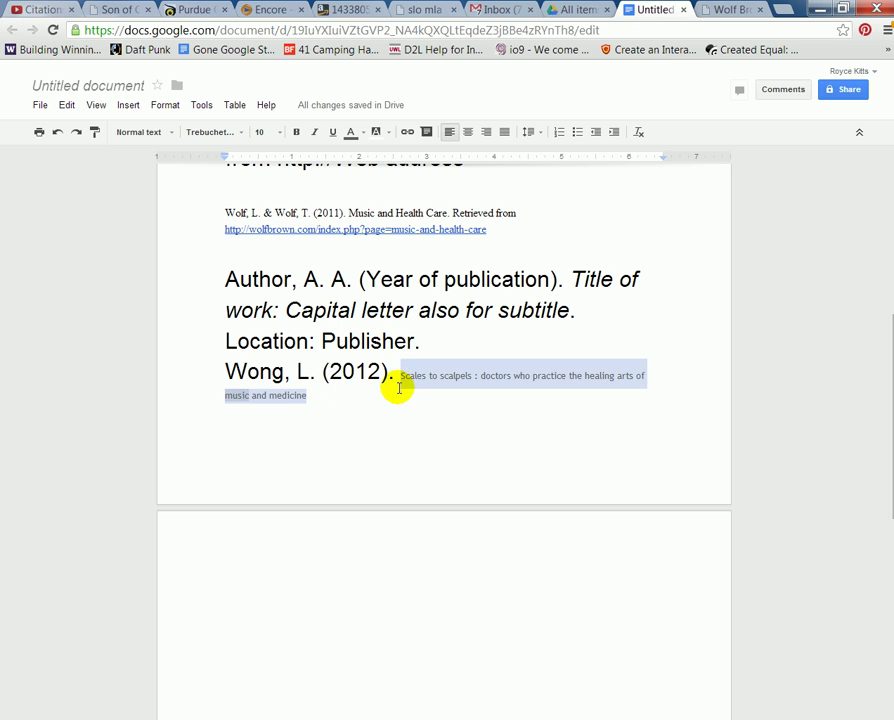
pyautogui.click(238, 132)
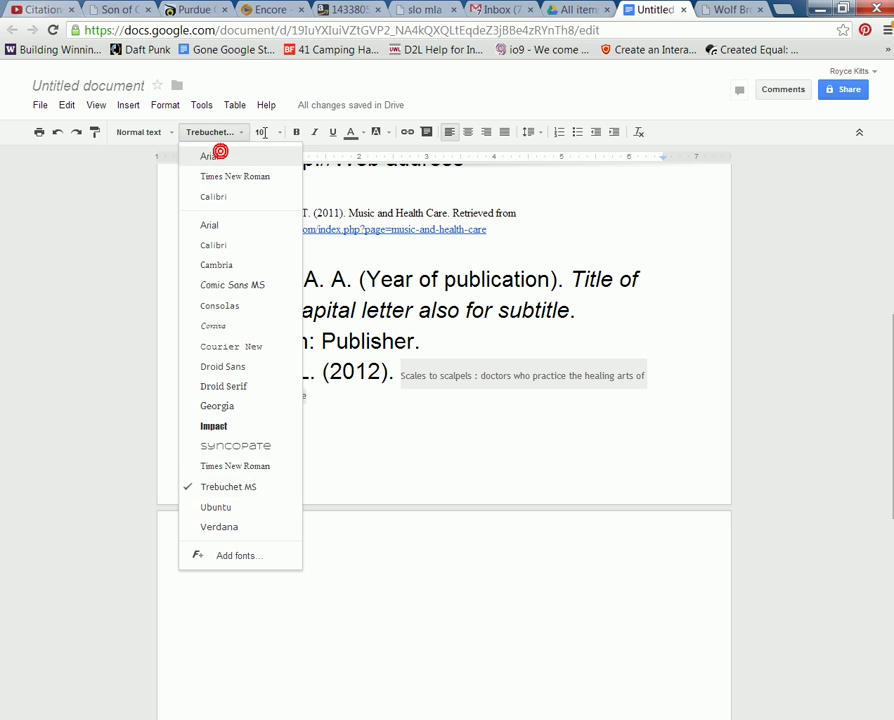
pyautogui.click(210, 156)
pyautogui.click(279, 132)
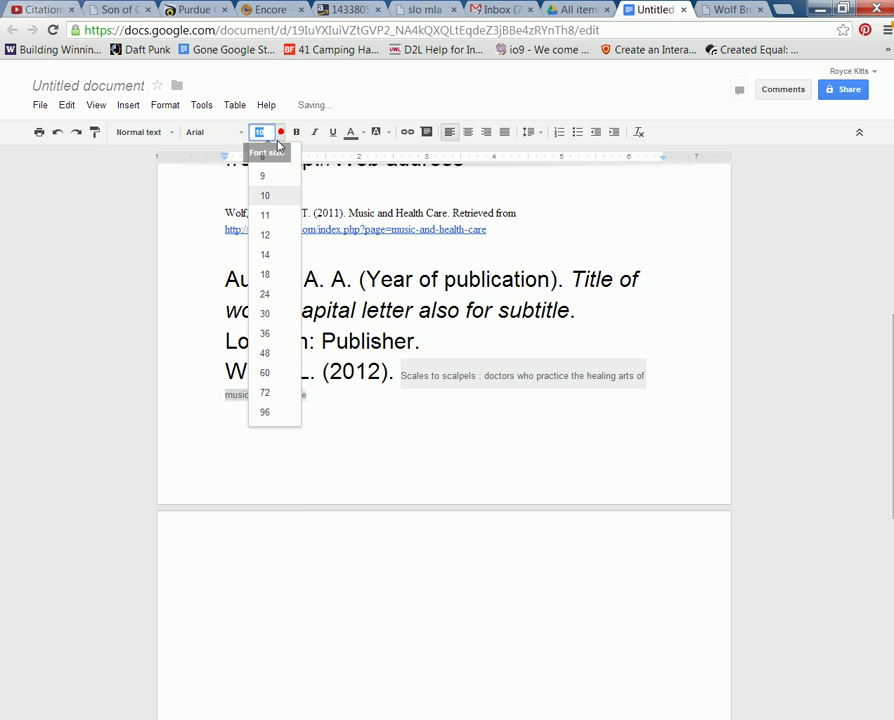
pyautogui.click(264, 294)
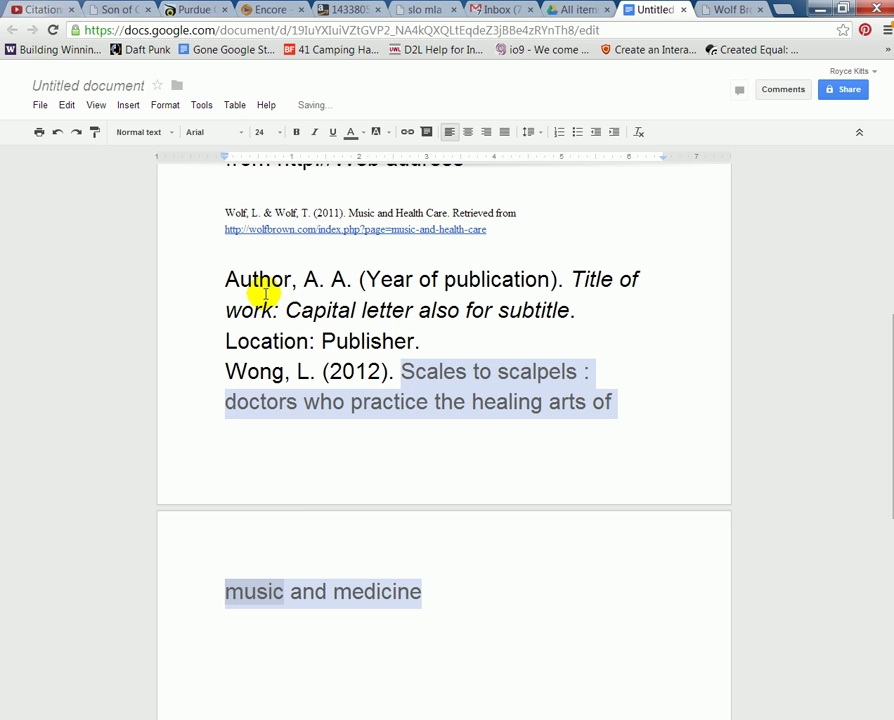
pyautogui.click(461, 597)
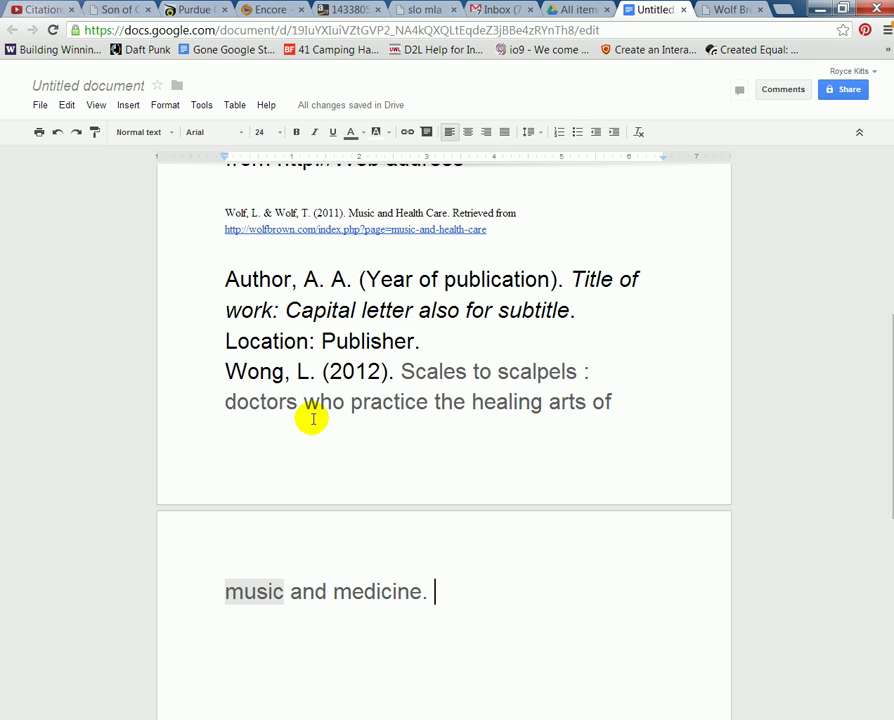
pyautogui.click(228, 402)
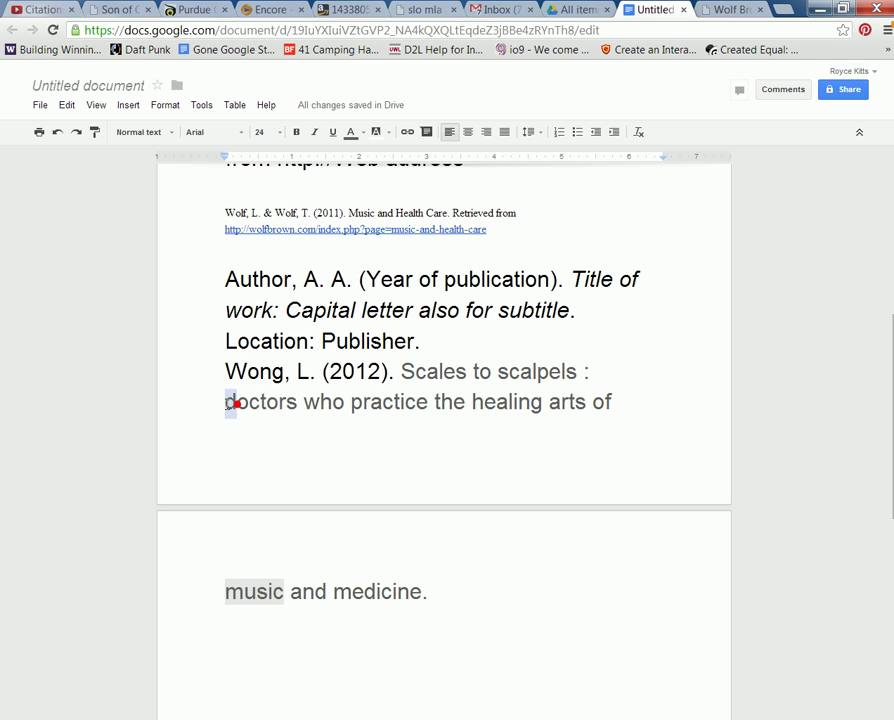
pyautogui.write('D')
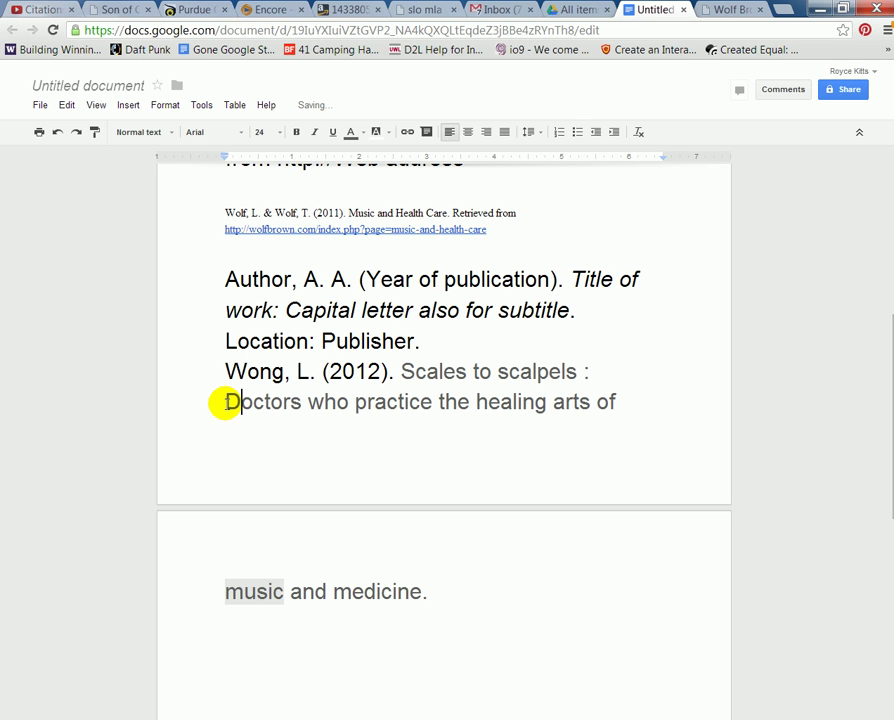
pyautogui.click(438, 596)
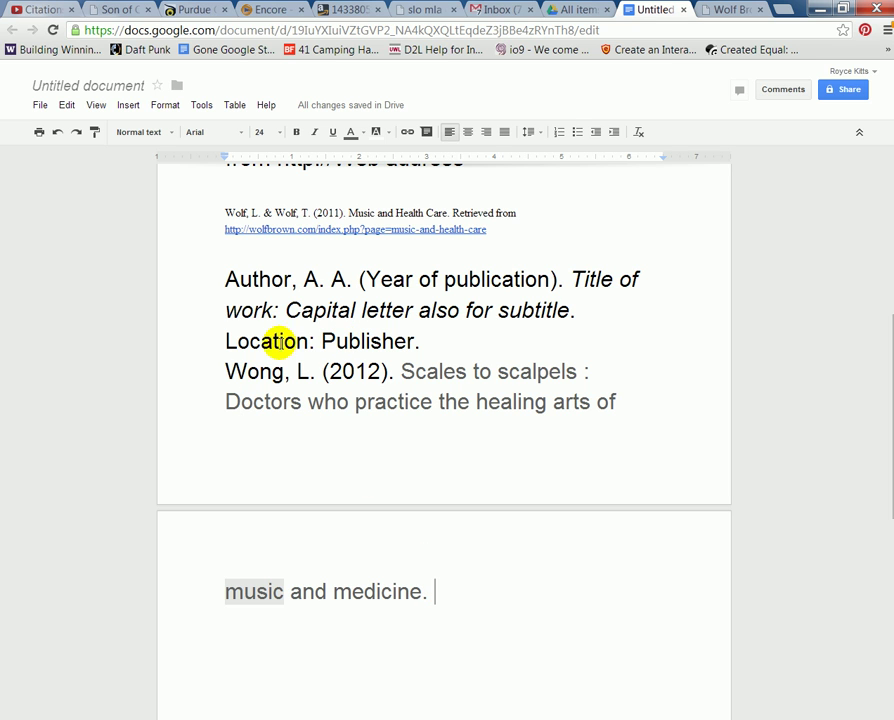
# - Check the library record, then end the Wong citation with 'New York: Pegasus.'
pyautogui.click(281, 12)
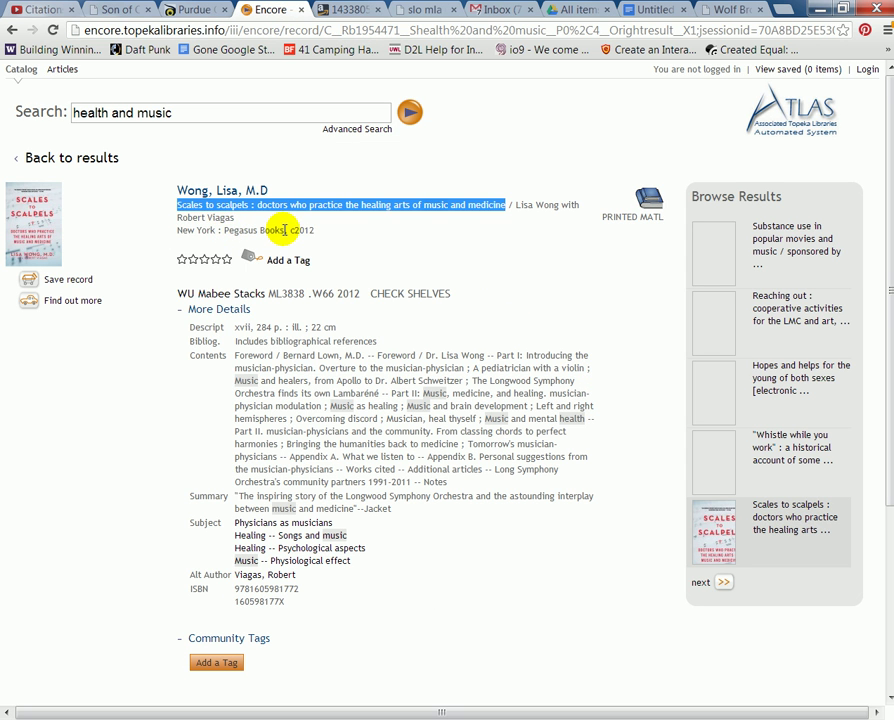
pyautogui.click(650, 10)
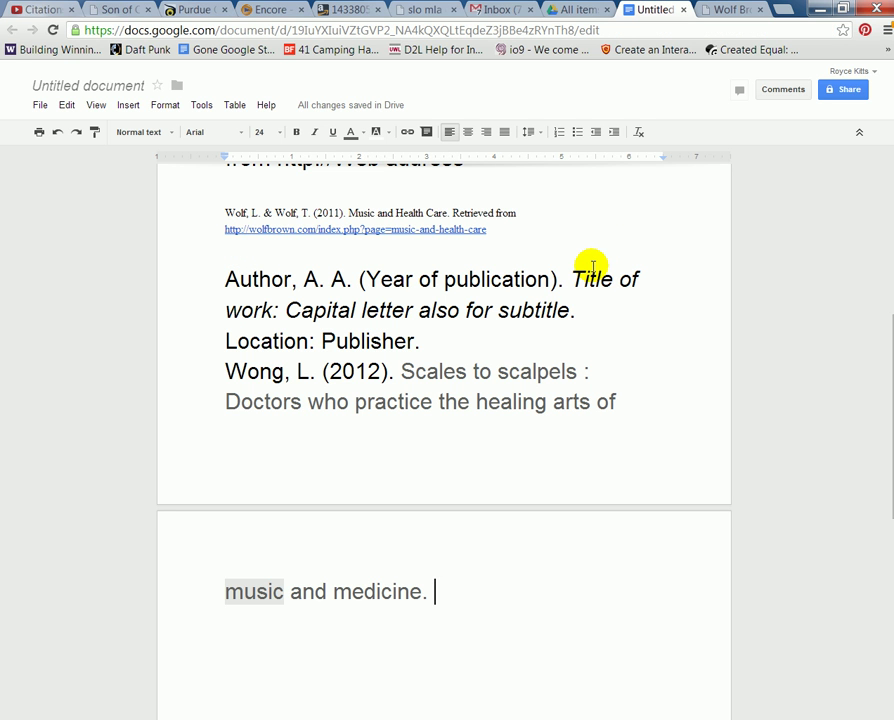
pyautogui.write('New')
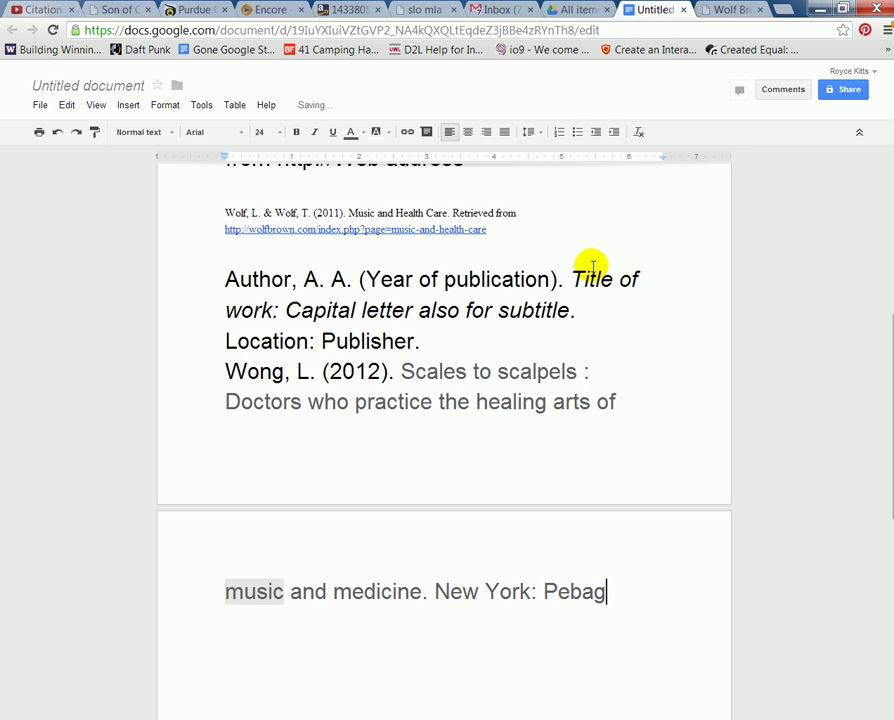
pyautogui.write('York: Pe')
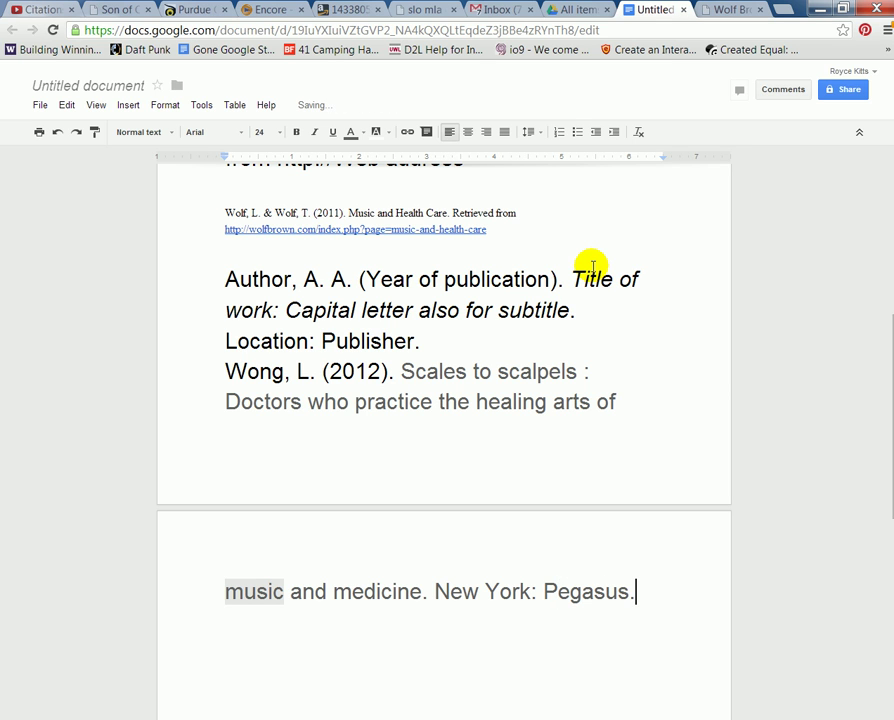
pyautogui.click(645, 588)
# - Format the Wong citation in Times New Roman 12 pt, then select the APA template paragraph
pyautogui.moveTo(578, 581); pyautogui.dragTo(214, 378)
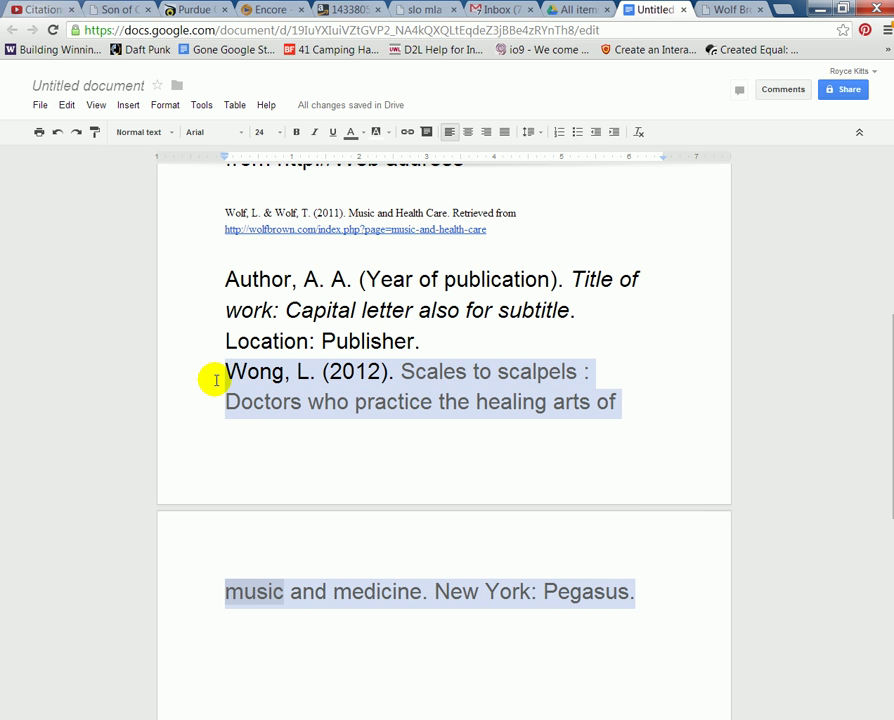
pyautogui.click(241, 134)
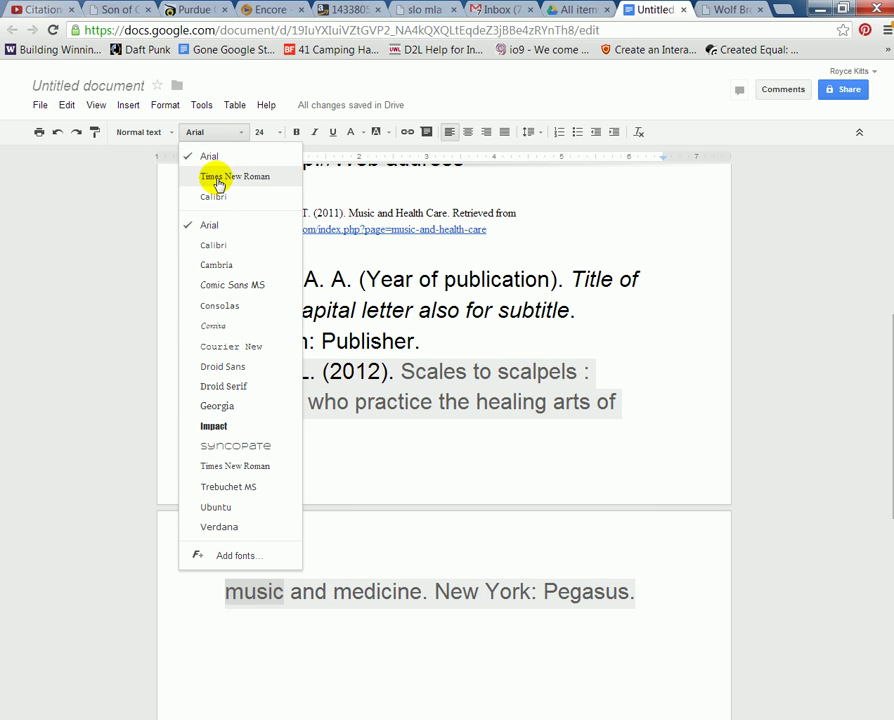
pyautogui.click(219, 180)
pyautogui.click(279, 134)
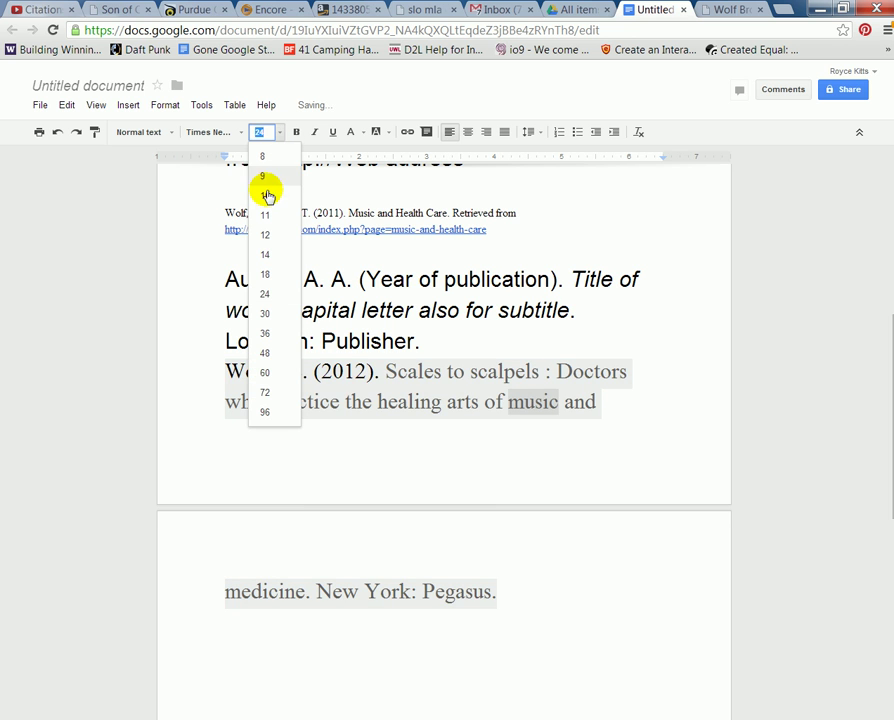
pyautogui.click(265, 235)
pyautogui.click(321, 383)
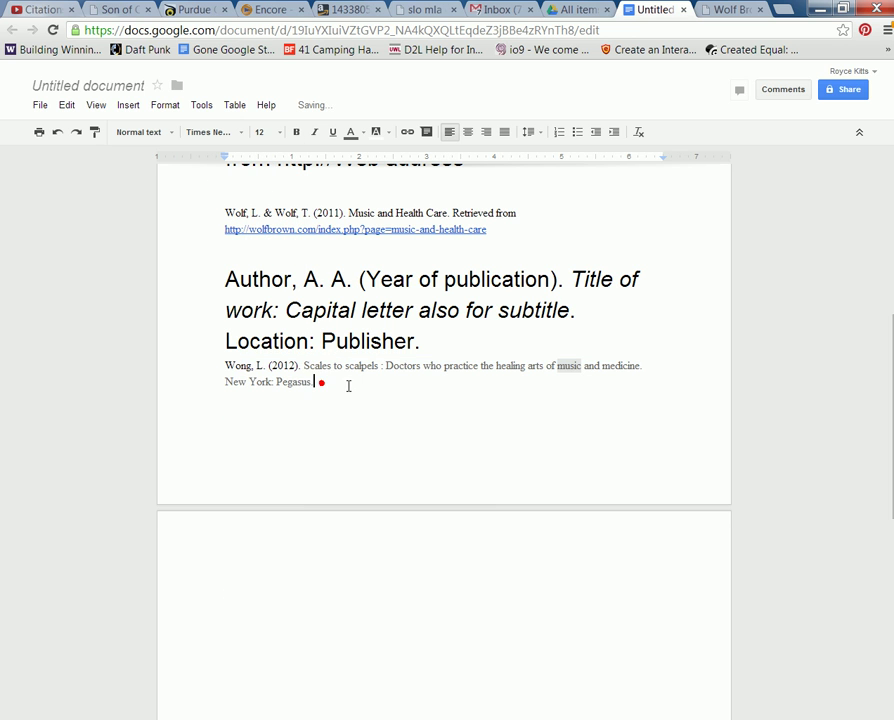
pyautogui.click(428, 348)
pyautogui.moveTo(432, 343); pyautogui.dragTo(204, 277)
# - Delete the APA template paragraph and the large author template paragraph
pyautogui.press('BackSpace')
pyautogui.scroll(3, 210, 300)
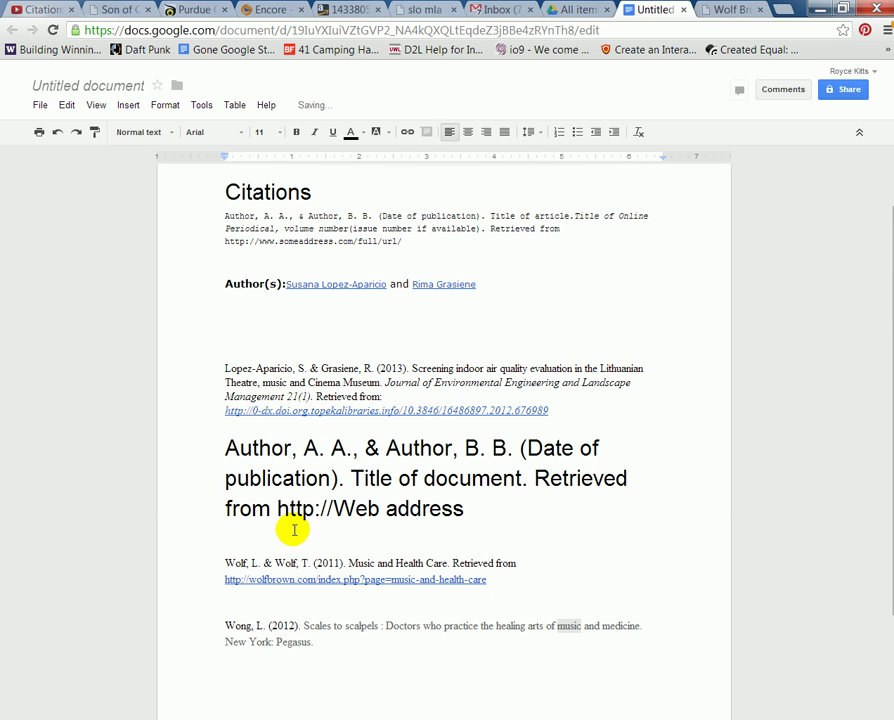
pyautogui.moveTo(243, 530); pyautogui.dragTo(224, 445)
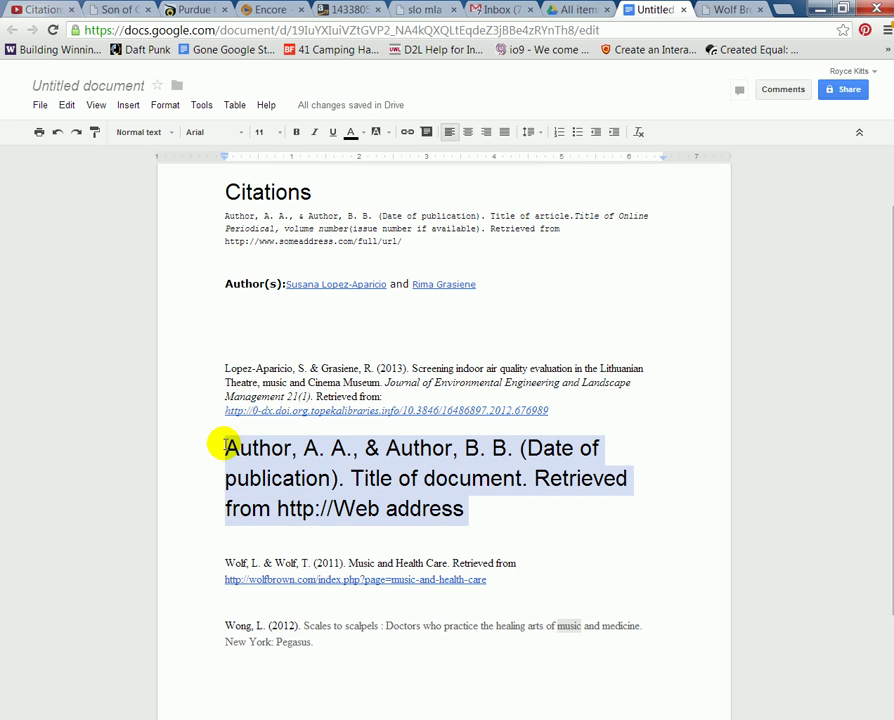
pyautogui.press('BackSpace')
# - Remove the remaining template and Author(s) lines, leaving one blank line above the first citation
pyautogui.press('BackSpace')
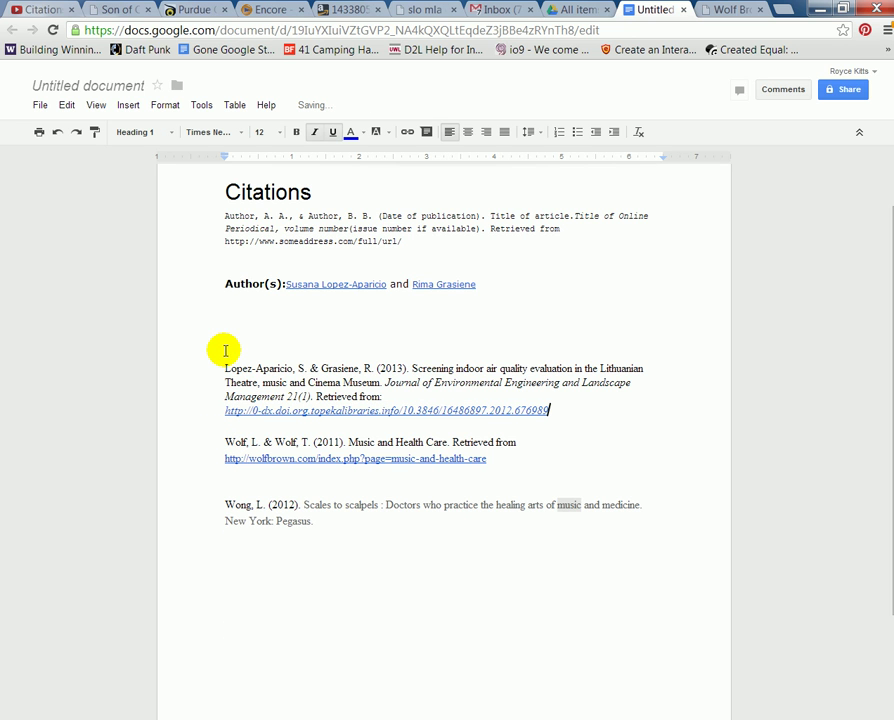
pyautogui.moveTo(224, 344); pyautogui.dragTo(218, 222)
pyautogui.press('BackSpace')
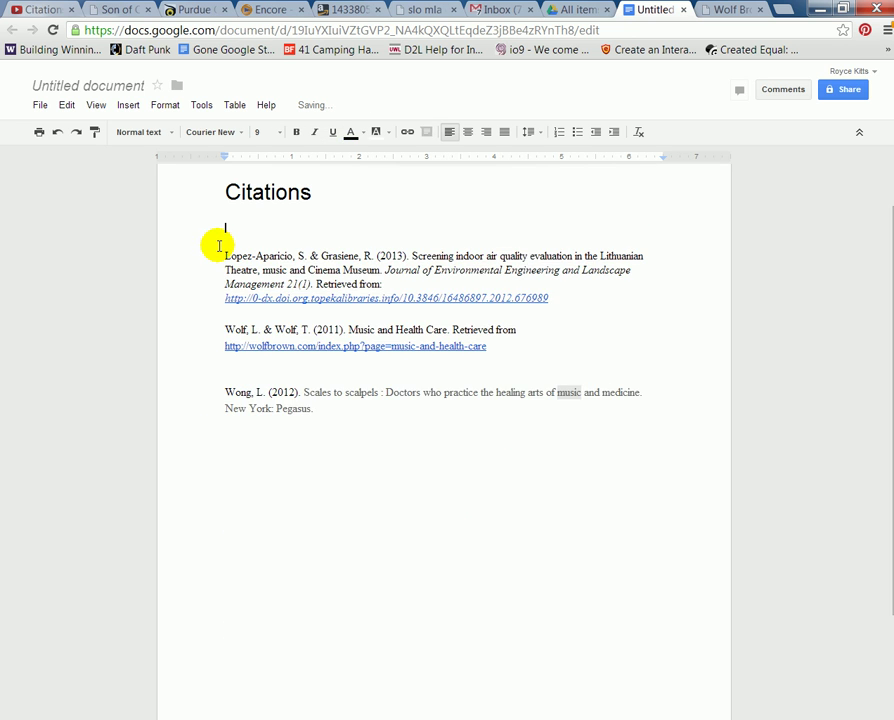
pyautogui.click(219, 246)
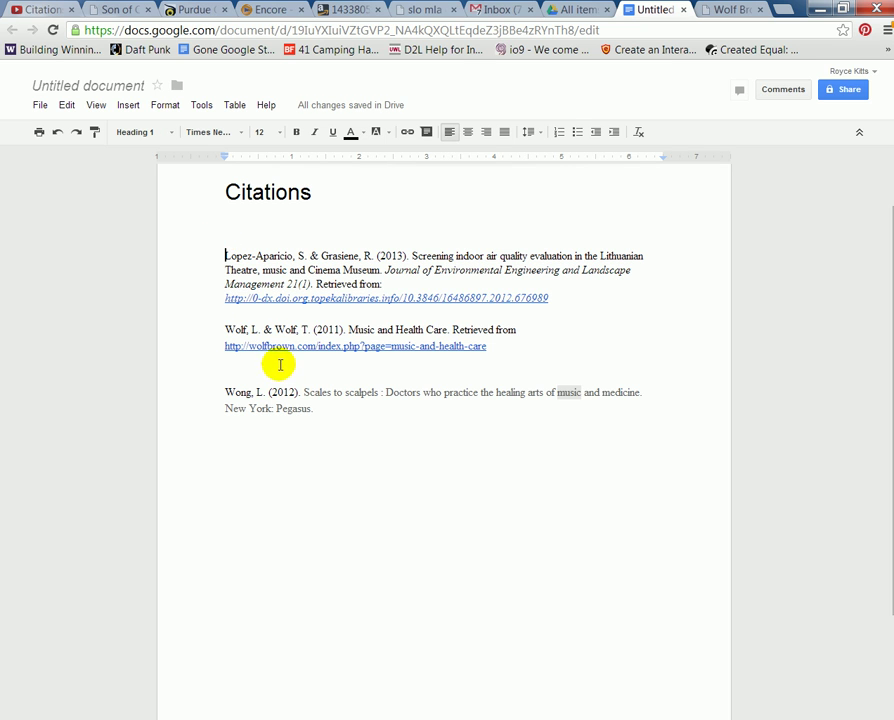
pyautogui.click(225, 258)
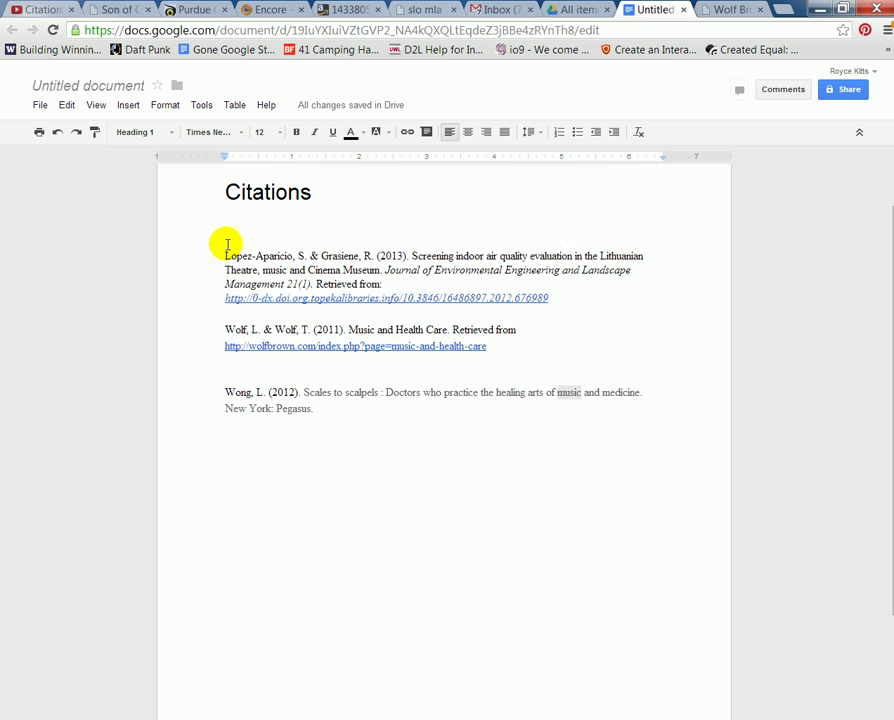
# - Insert a 'References' heading above the first citation and center-align it
pyautogui.press('Return')
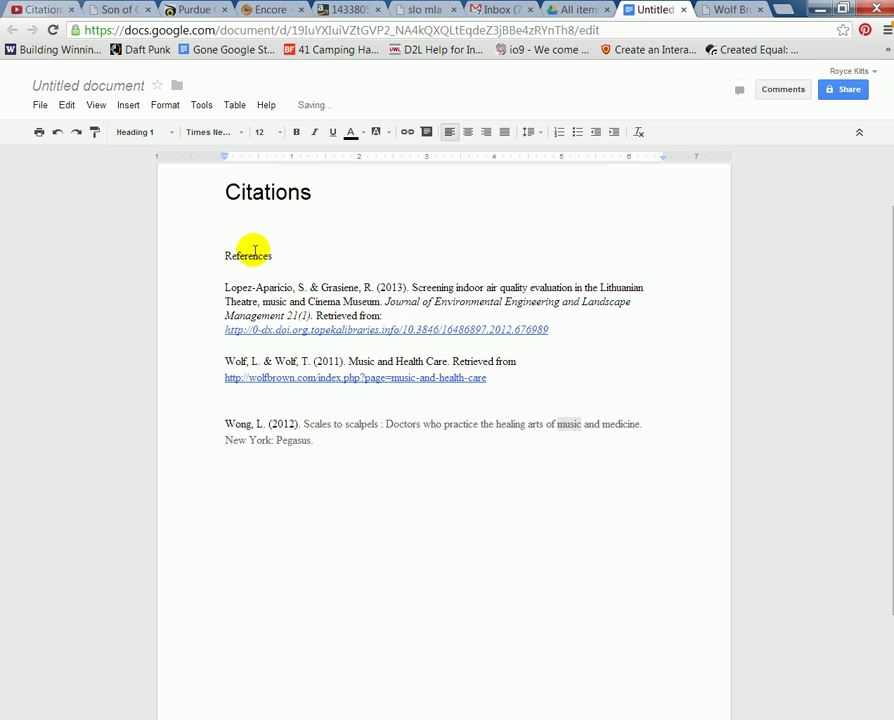
pyautogui.moveTo(276, 256); pyautogui.dragTo(208, 257)
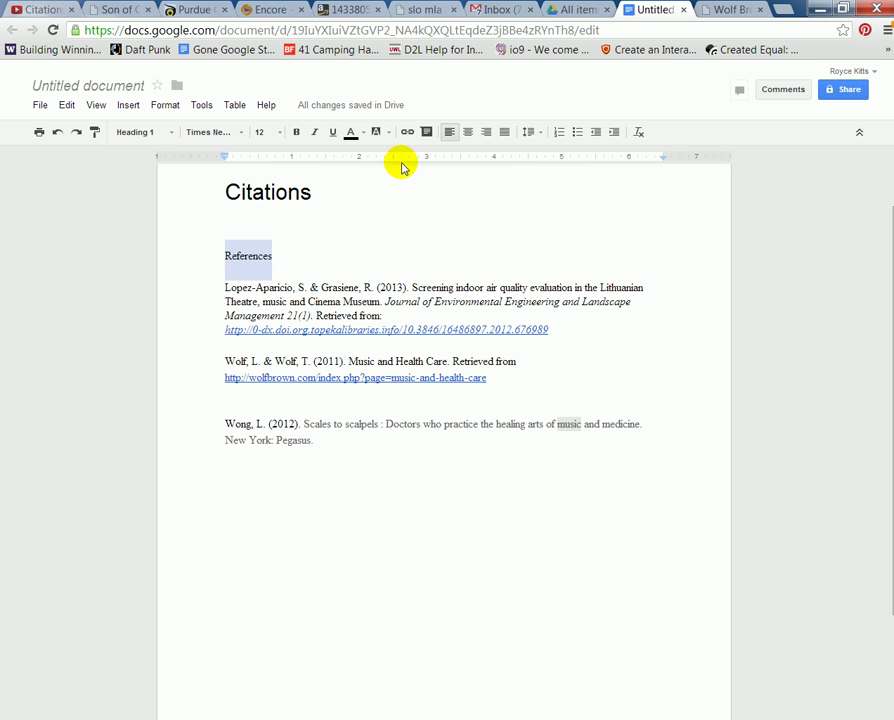
pyautogui.click(468, 132)
pyautogui.click(234, 286)
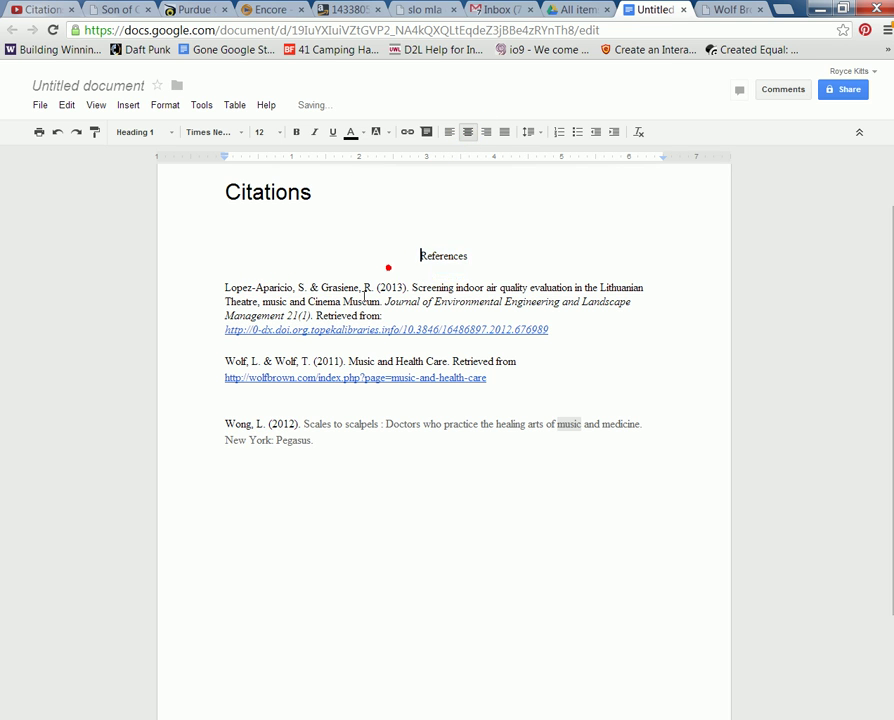
# - Set line spacing to 2.0 for all three citations
pyautogui.click(313, 440)
pyautogui.moveTo(313, 440); pyautogui.dragTo(224, 287)
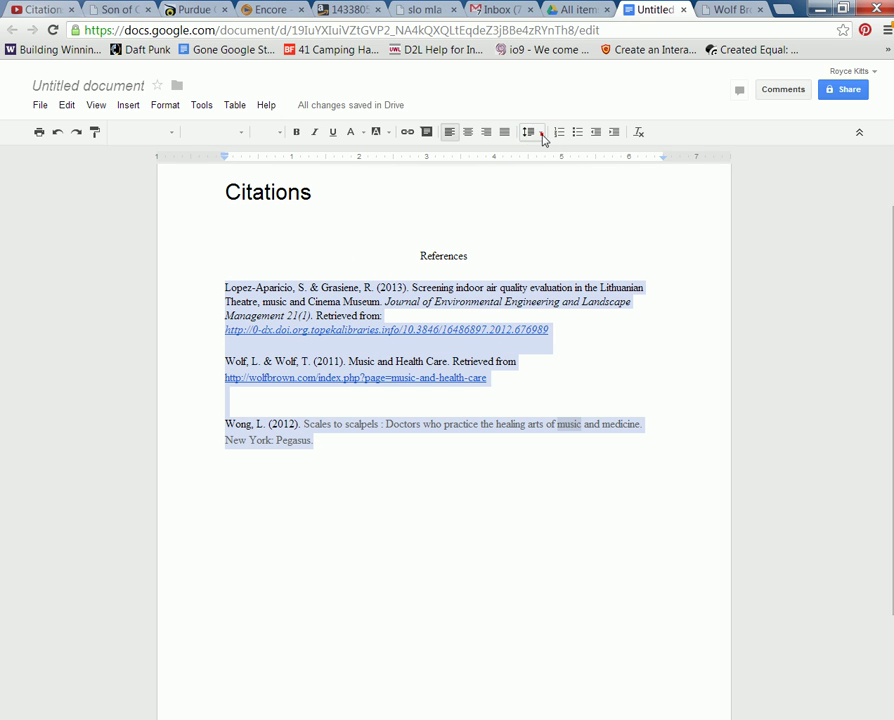
pyautogui.click(532, 133)
pyautogui.click(543, 214)
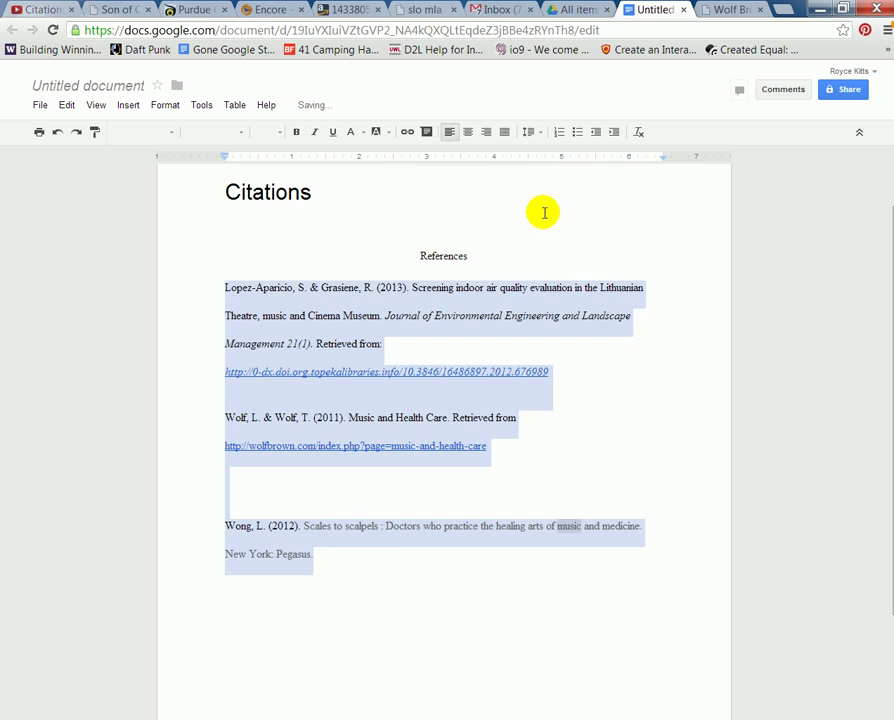
pyautogui.click(558, 378)
# - Indent the wrapped lines of the Lopez-Aparicio and Wolf citations with the ruler marker
pyautogui.moveTo(561, 374); pyautogui.dragTo(222, 318)
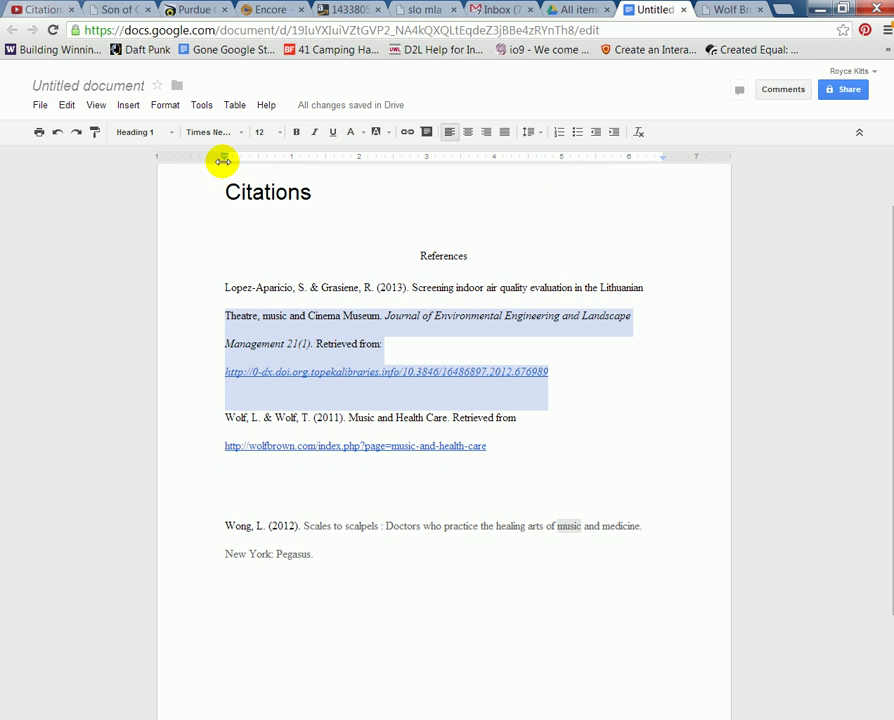
pyautogui.moveTo(223, 159)
pyautogui.mouseDown()
pyautogui.moveTo(261, 168)
pyautogui.moveTo(260, 157)
pyautogui.moveTo(226, 158)
pyautogui.mouseUp()
pyautogui.click(257, 289)
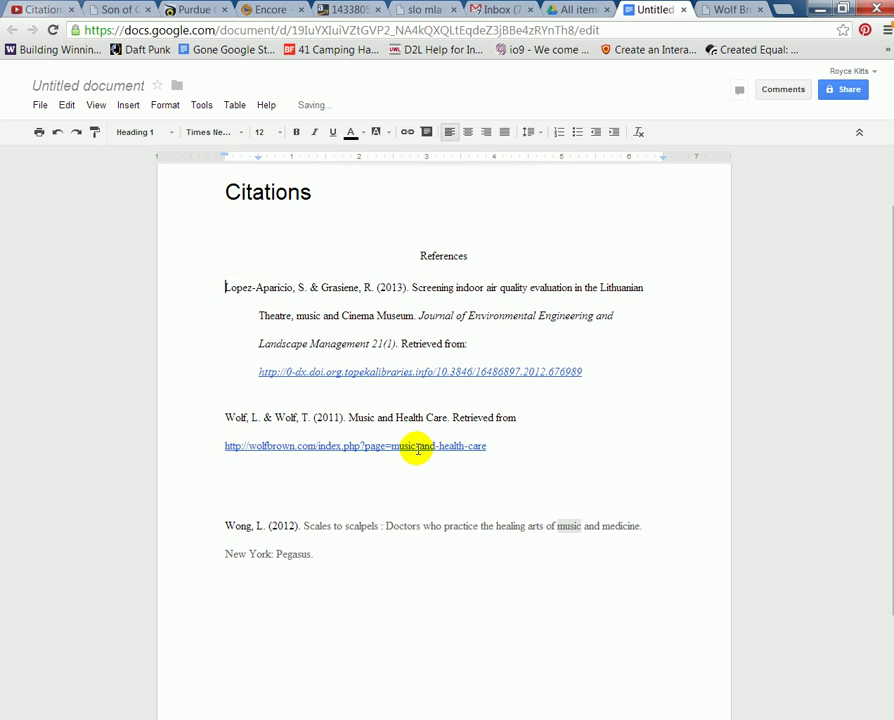
pyautogui.moveTo(488, 445); pyautogui.dragTo(226, 444)
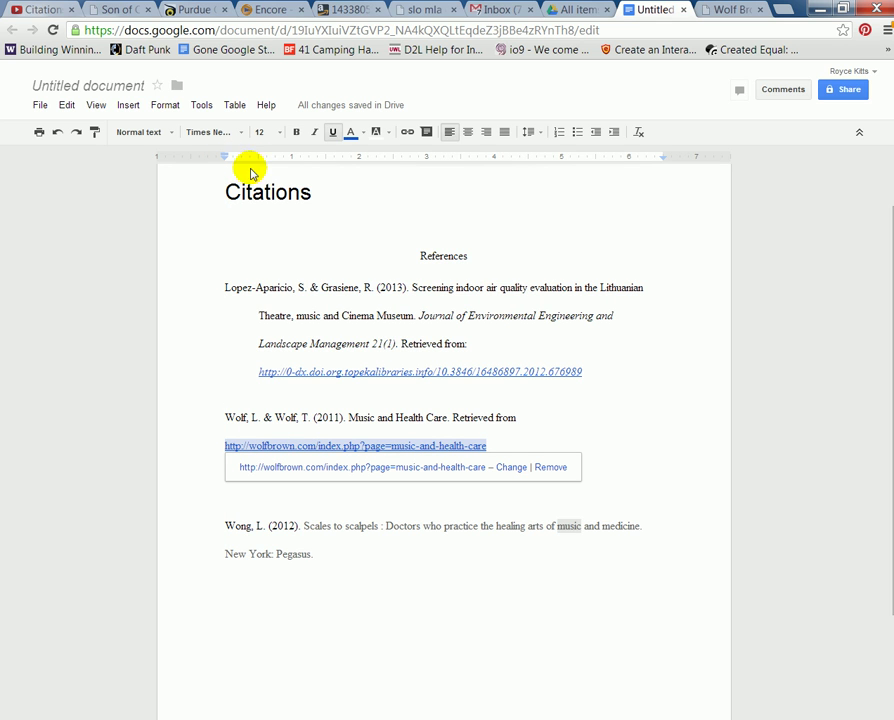
pyautogui.moveTo(225, 158)
pyautogui.mouseDown()
pyautogui.moveTo(262, 158)
pyautogui.moveTo(226, 160)
pyautogui.mouseUp()
# - Give the Wong citation a hanging indent using the ruler indent marker
pyautogui.click(348, 576)
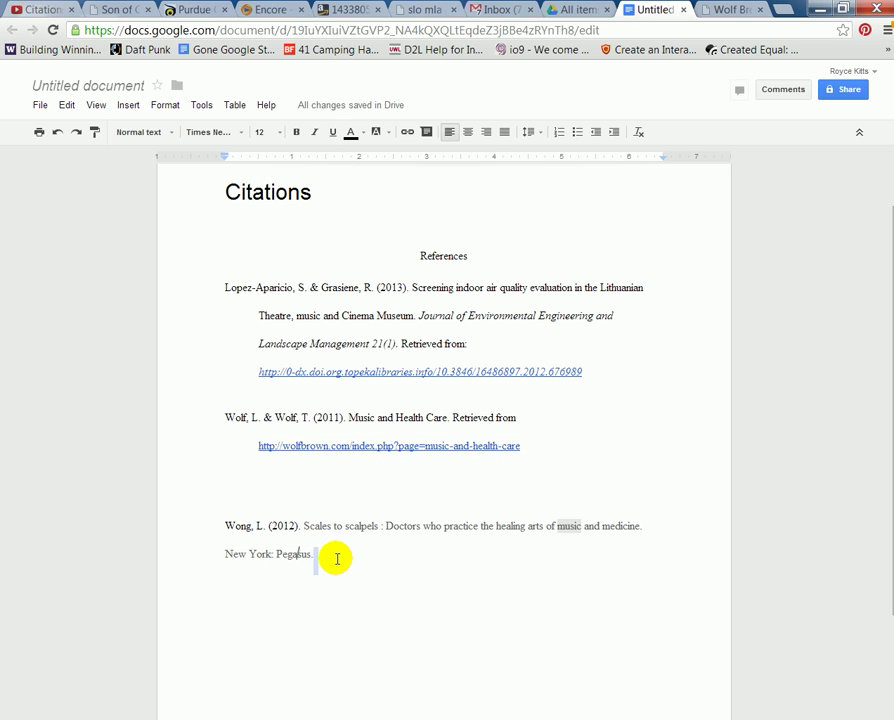
pyautogui.tripleClick(320, 557)
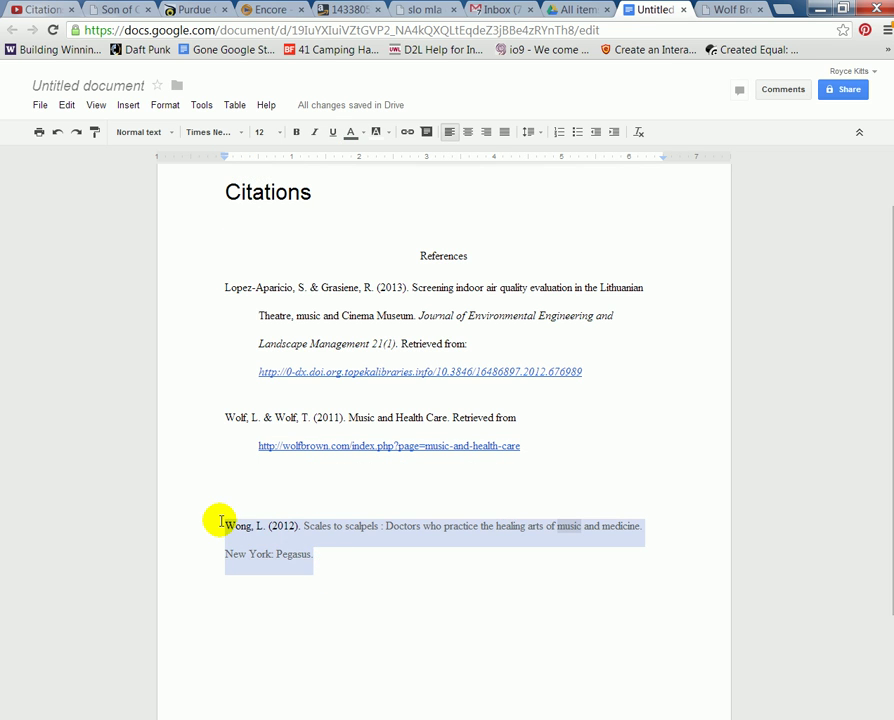
pyautogui.moveTo(224, 158)
pyautogui.mouseDown()
pyautogui.moveTo(258, 156)
pyautogui.moveTo(220, 156)
pyautogui.mouseUp()
pyautogui.click(422, 576)
# - Delete the Citations title and the empty lines above the Wong citation
pyautogui.click(406, 249)
pyautogui.moveTo(406, 249); pyautogui.dragTo(203, 186)
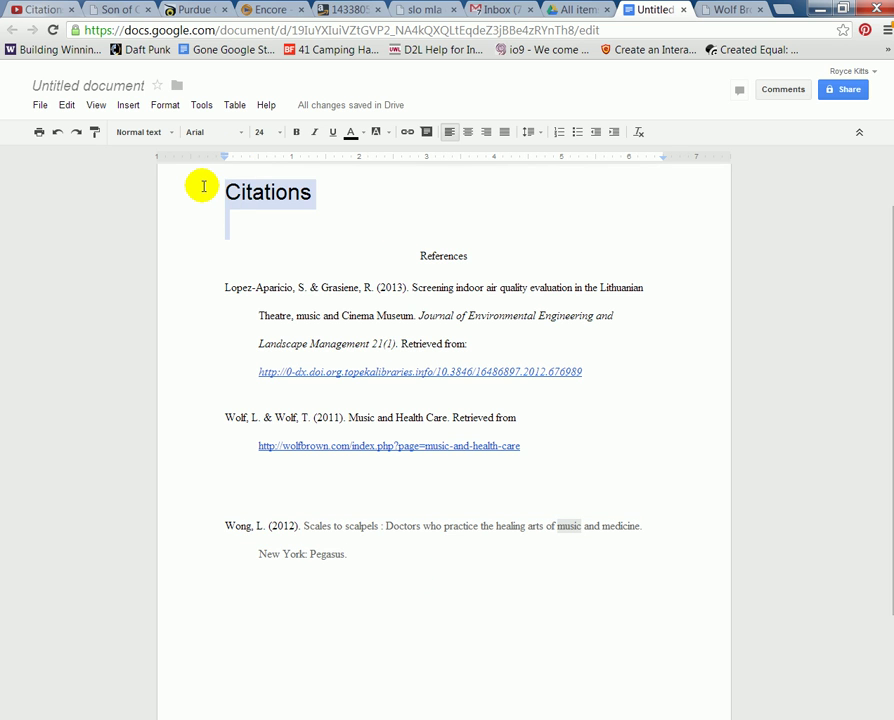
pyautogui.press('BackSpace')
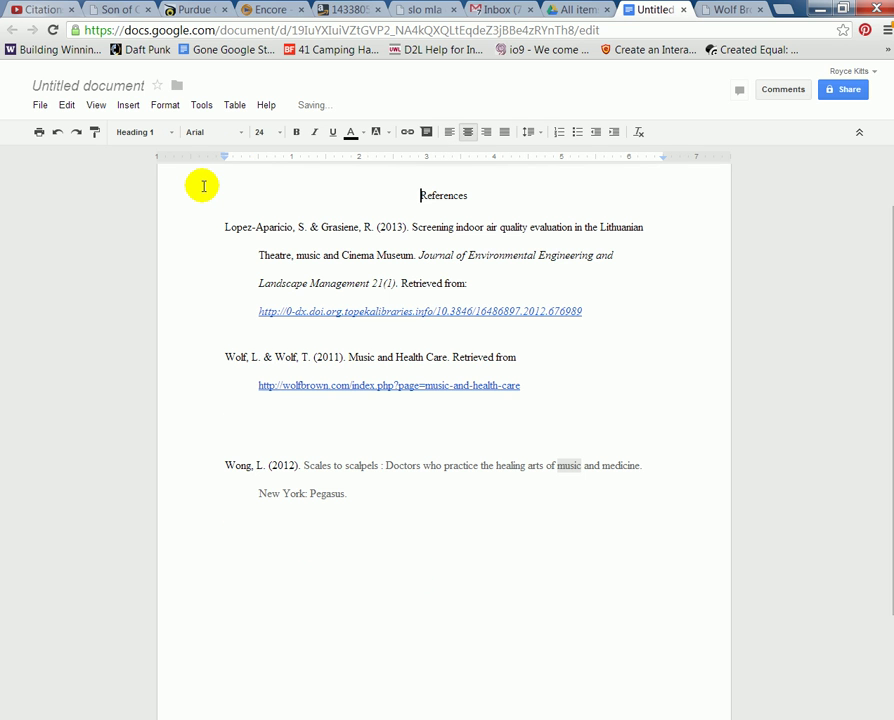
pyautogui.click(378, 547)
pyautogui.click(229, 450)
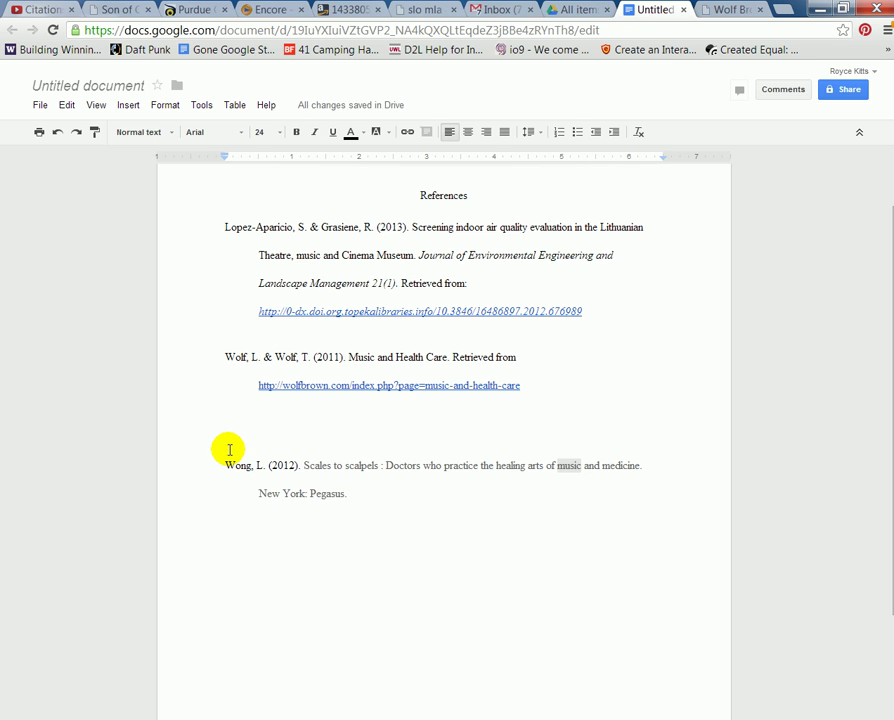
pyautogui.press('BackSpace')
pyautogui.press('BackSpace')
pyautogui.click(233, 340)
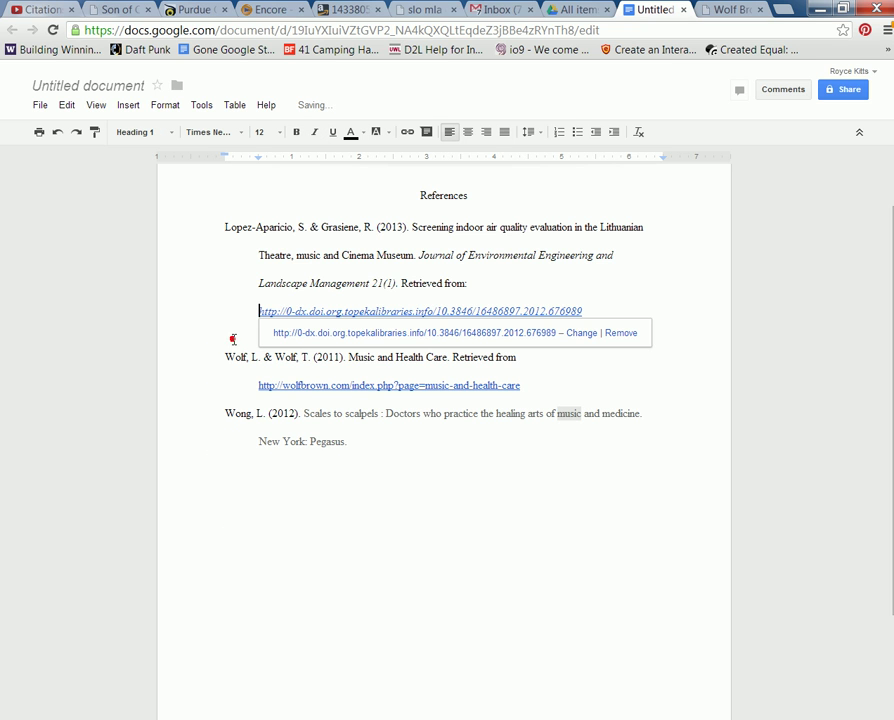
pyautogui.click(342, 468)
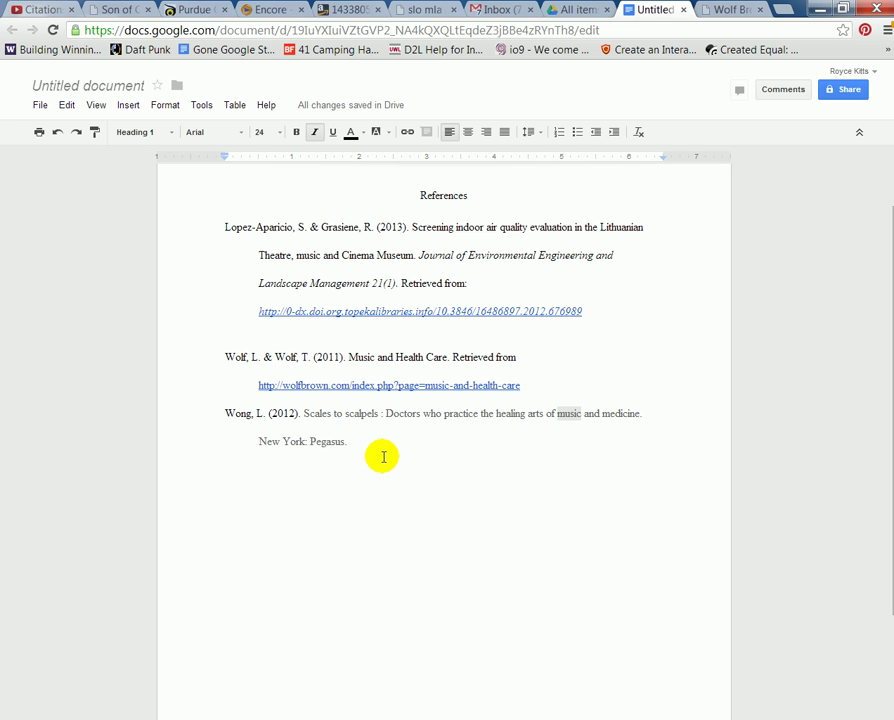
# - Apply Times New Roman 12 pt to the Lopez-Aparicio, Wolf and Wong citations together
pyautogui.moveTo(374, 452); pyautogui.dragTo(218, 232)
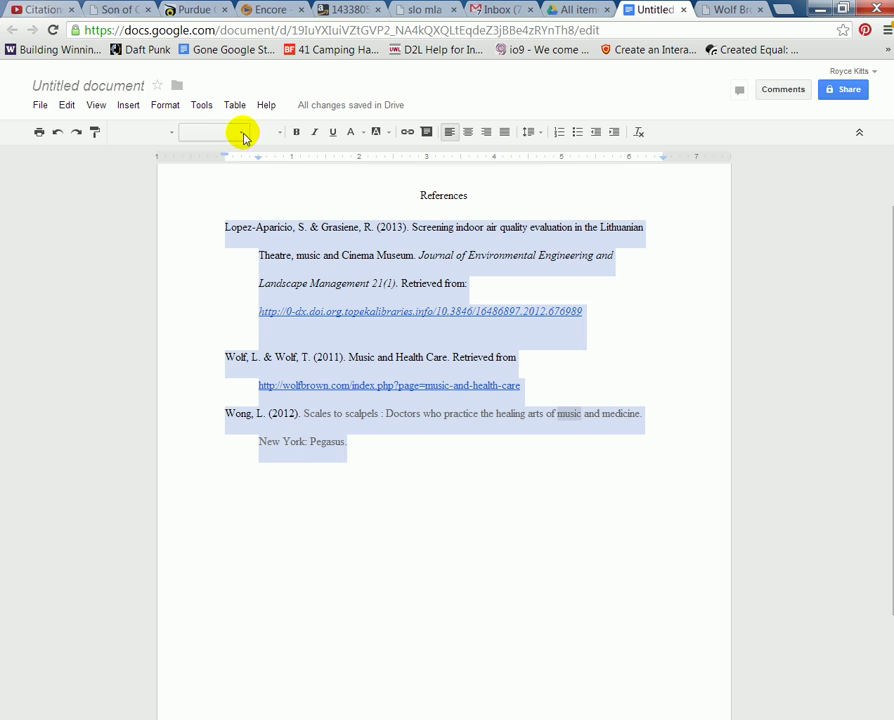
pyautogui.click(240, 134)
pyautogui.click(234, 158)
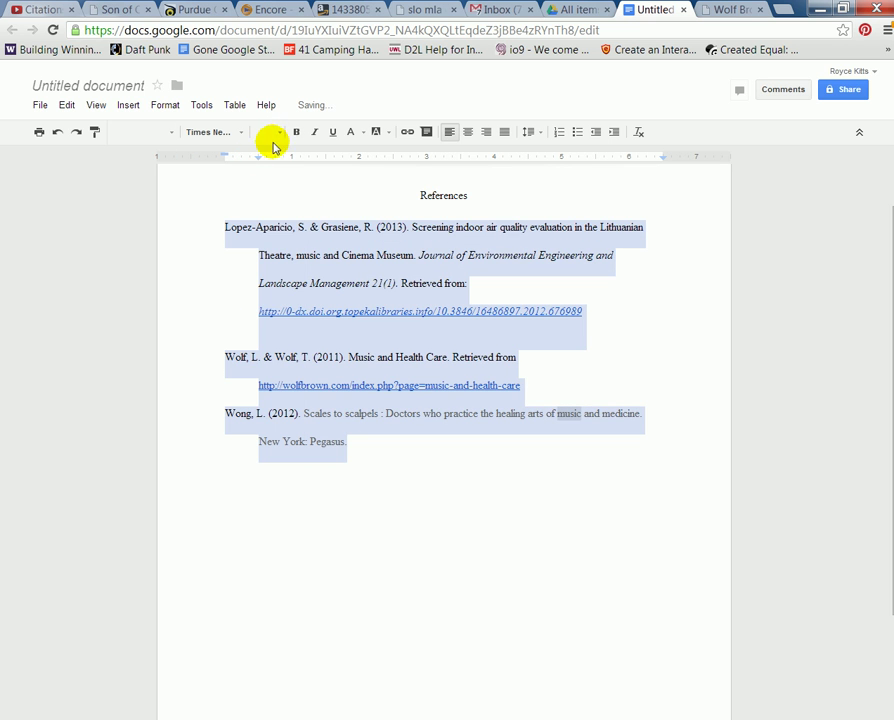
pyautogui.click(279, 136)
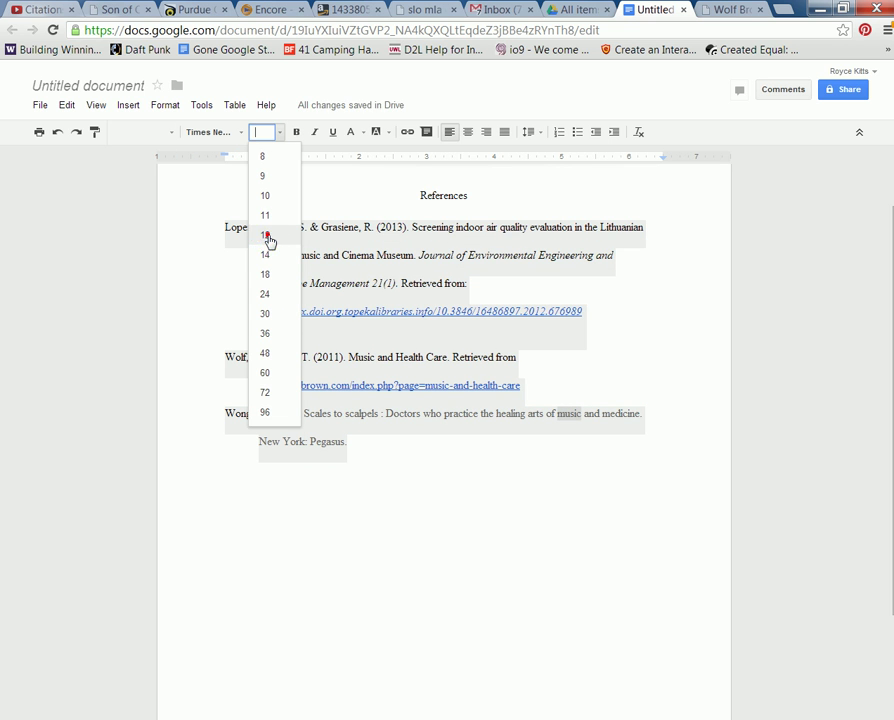
pyautogui.click(267, 234)
pyautogui.click(370, 452)
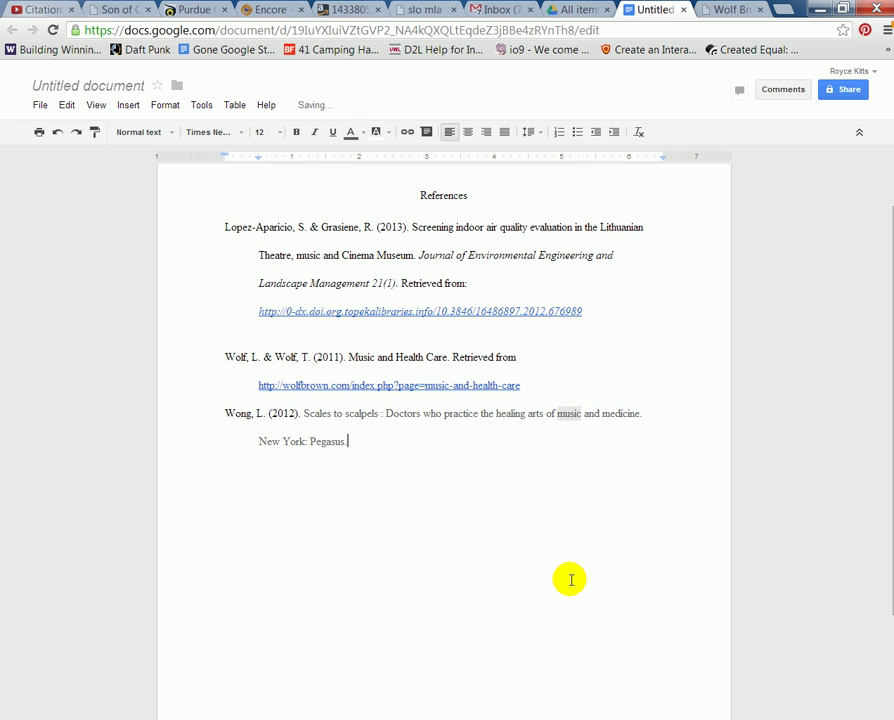